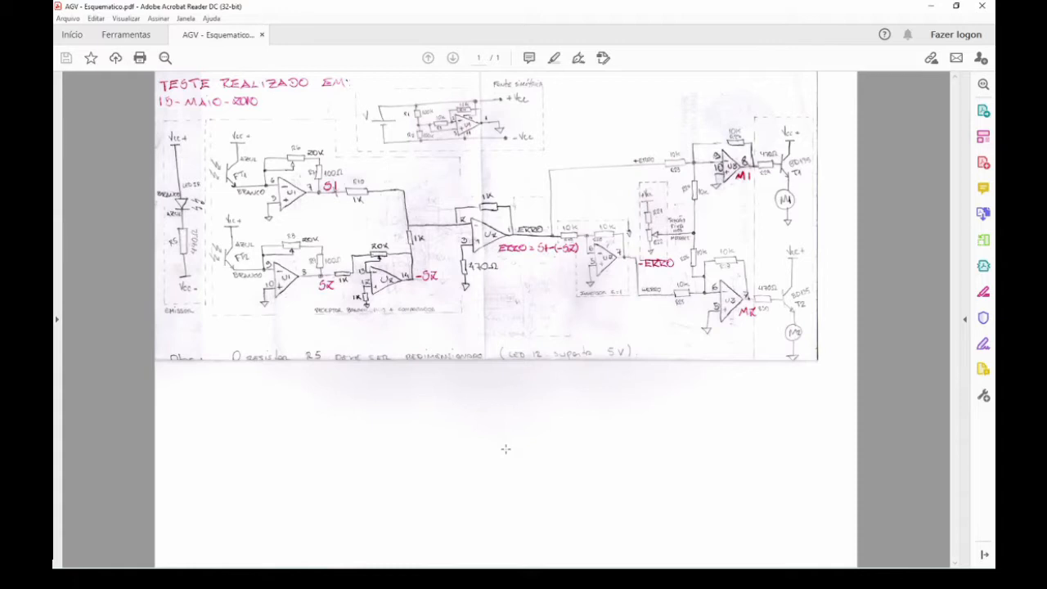
Switch to the EAGLE Control Panel and create a new project named AGV_V2
{"action": "key", "text": "alt+Tab"}
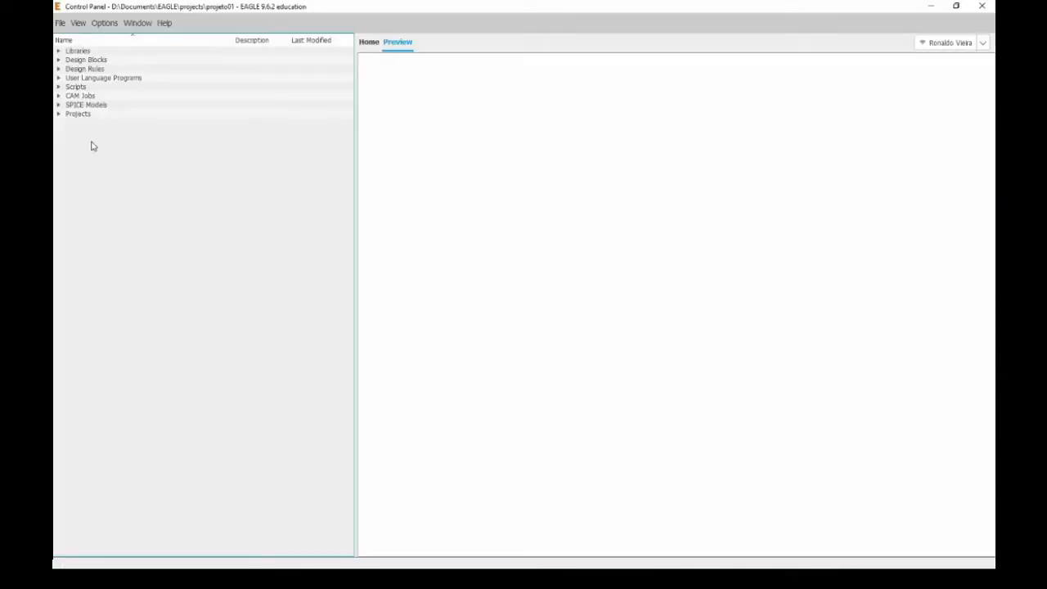
{"action": "left_click", "coordinate": [60, 23]}
{"action": "mouse_move", "coordinate": [82, 47]}
{"action": "left_click", "coordinate": [194, 37]}
{"action": "type", "text": "AGV_V2"}
{"action": "key", "text": "Return"}
Create a new schematic inside the AGV_V2 project
{"action": "right_click", "coordinate": [119, 135]}
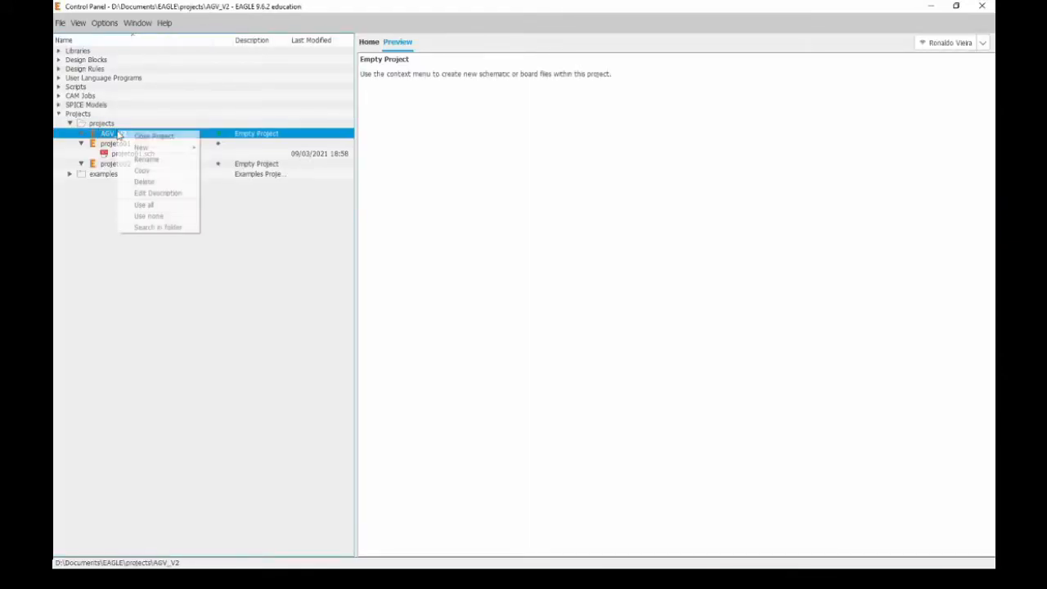
{"action": "mouse_move", "coordinate": [143, 147]}
{"action": "left_click", "coordinate": [221, 147]}
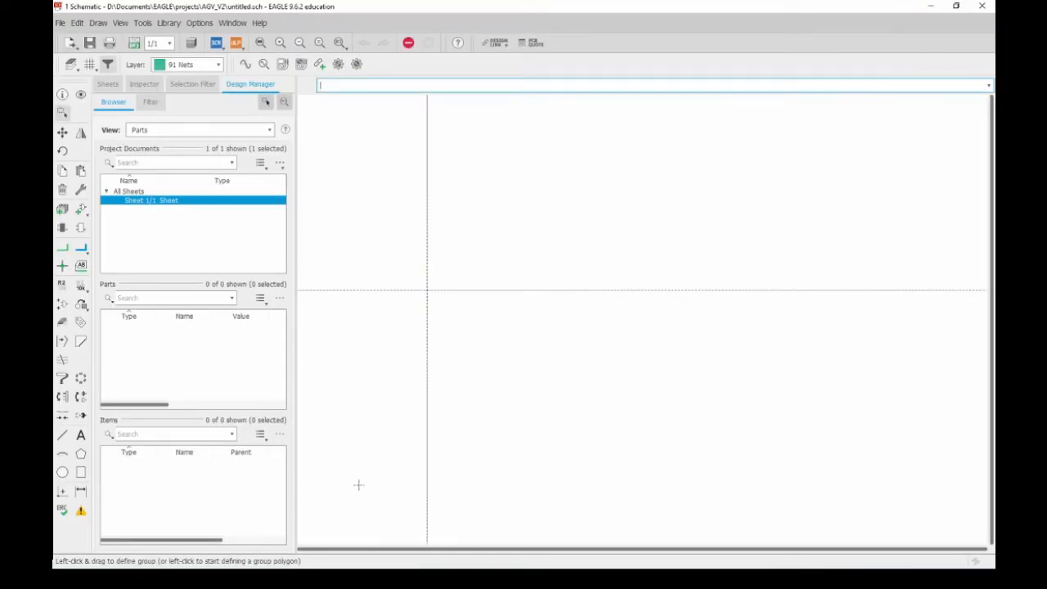
Add a landscape A4 sheet frame from the frames library and place it on the schematic
{"action": "left_click", "coordinate": [82, 210]}
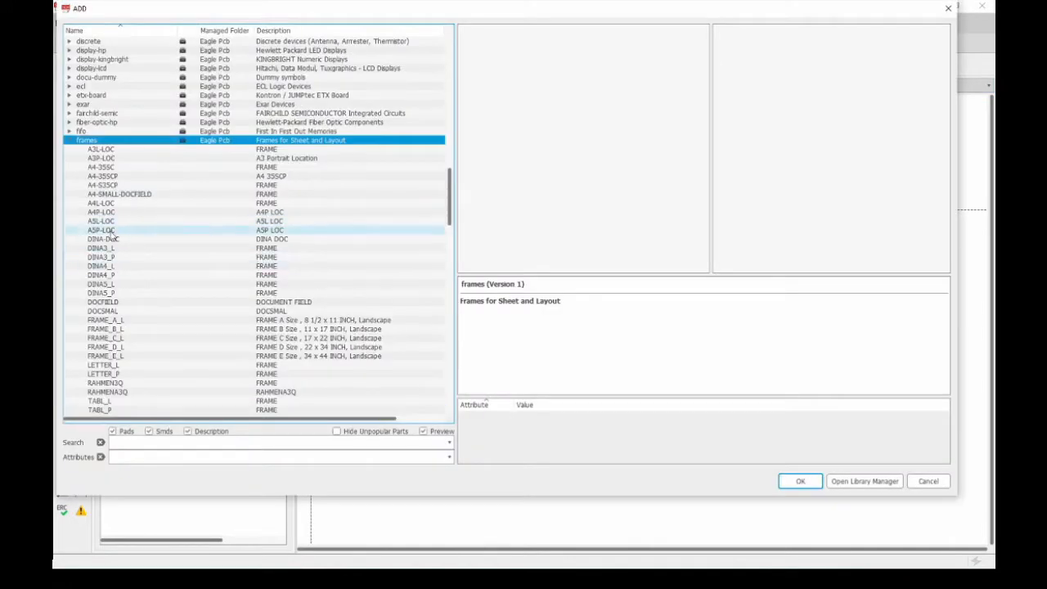
{"action": "double_click", "coordinate": [110, 212]}
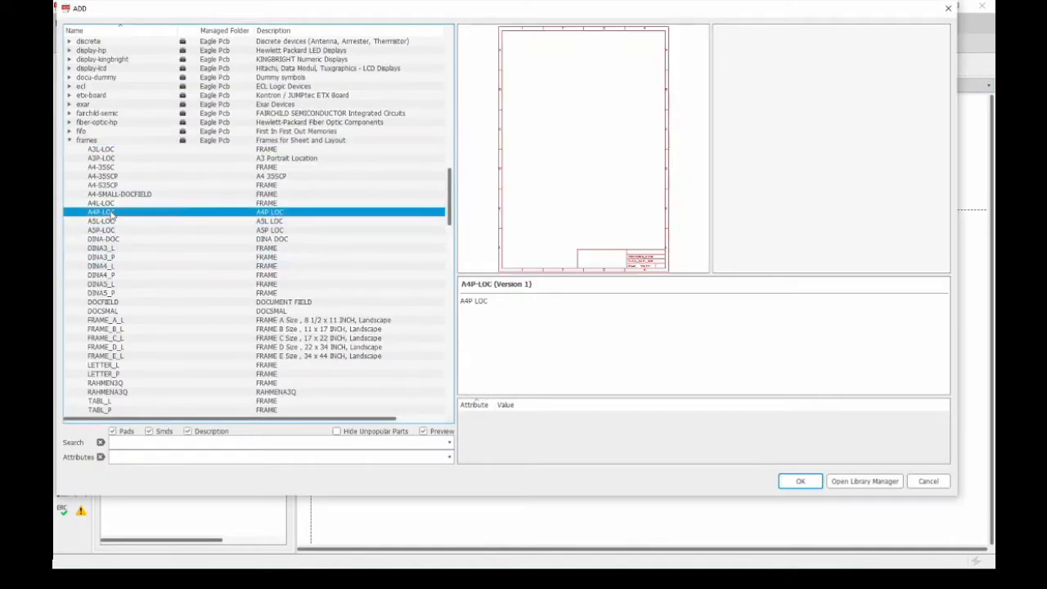
{"action": "left_click", "coordinate": [359, 485]}
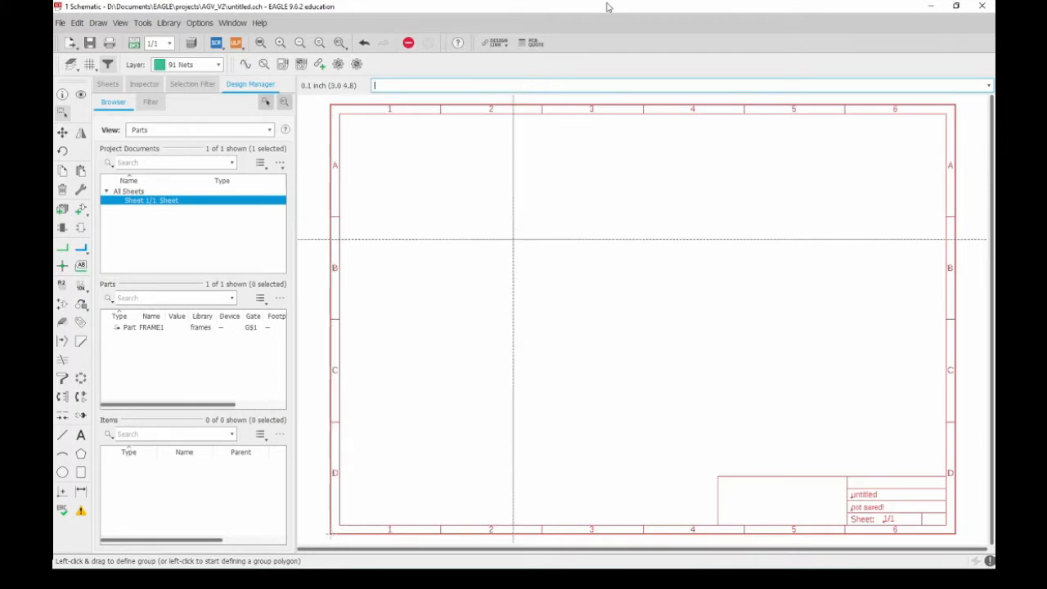
Search the component libraries for TL072* and choose the TL072P op amp in the DIL08 package for placement
{"action": "left_click", "coordinate": [78, 210]}
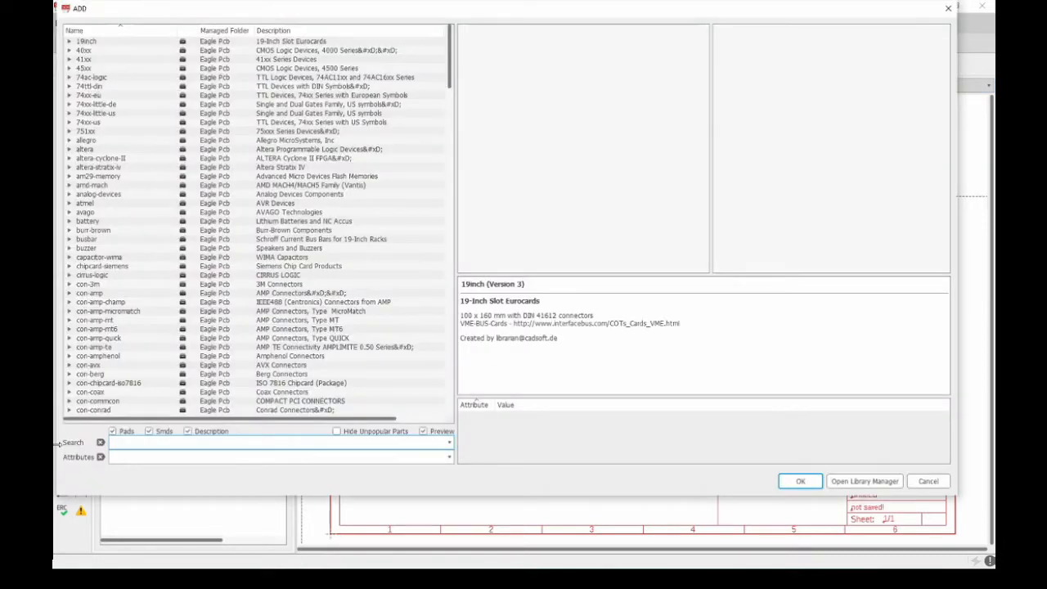
{"action": "type", "text": "TL072"}
{"action": "key", "text": "Return"}
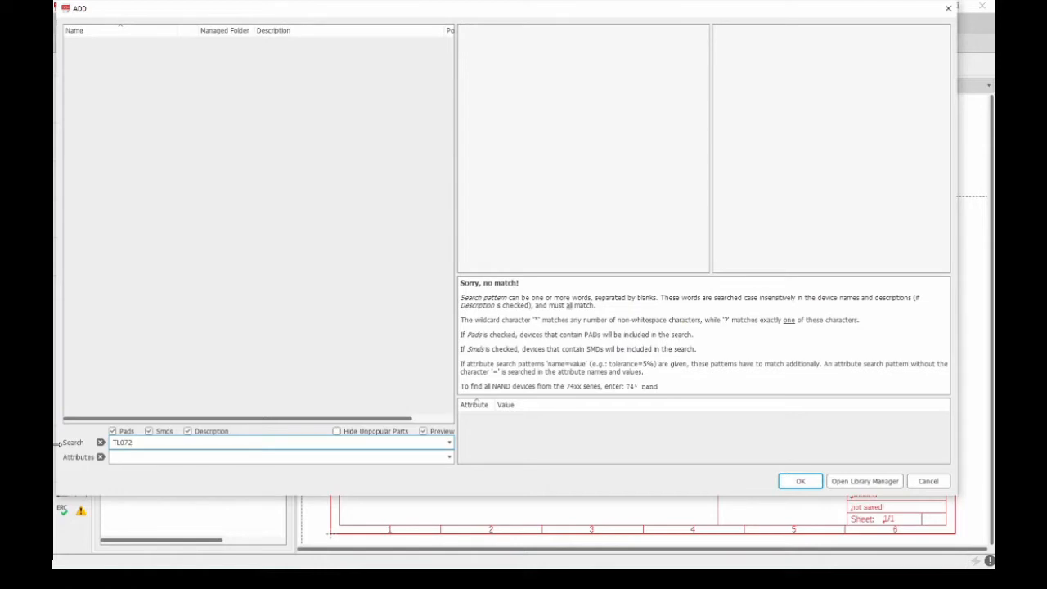
{"action": "type", "text": "*"}
{"action": "key", "text": "Return"}
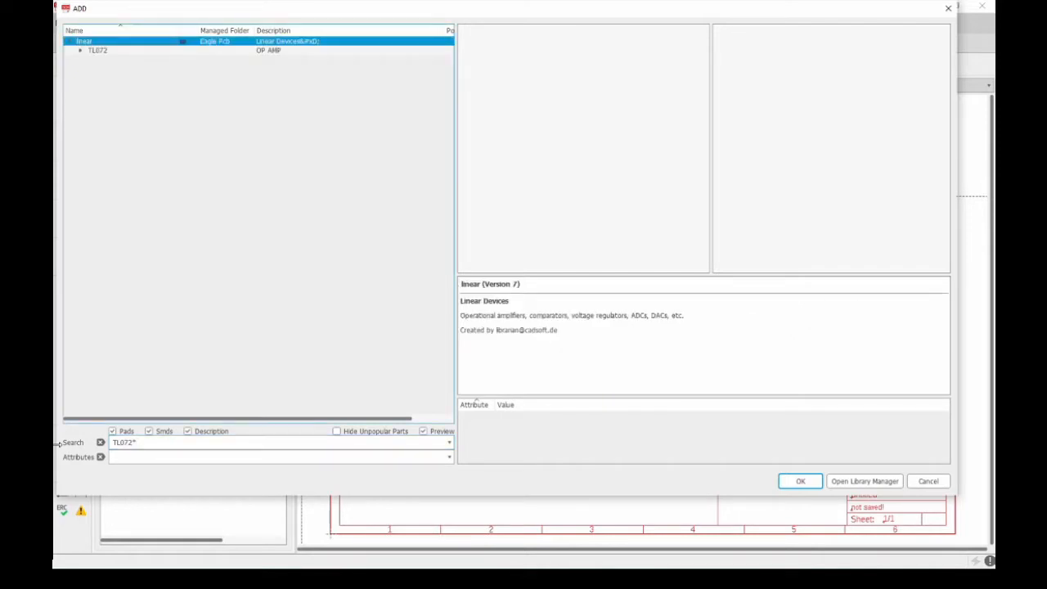
{"action": "left_click", "coordinate": [81, 53]}
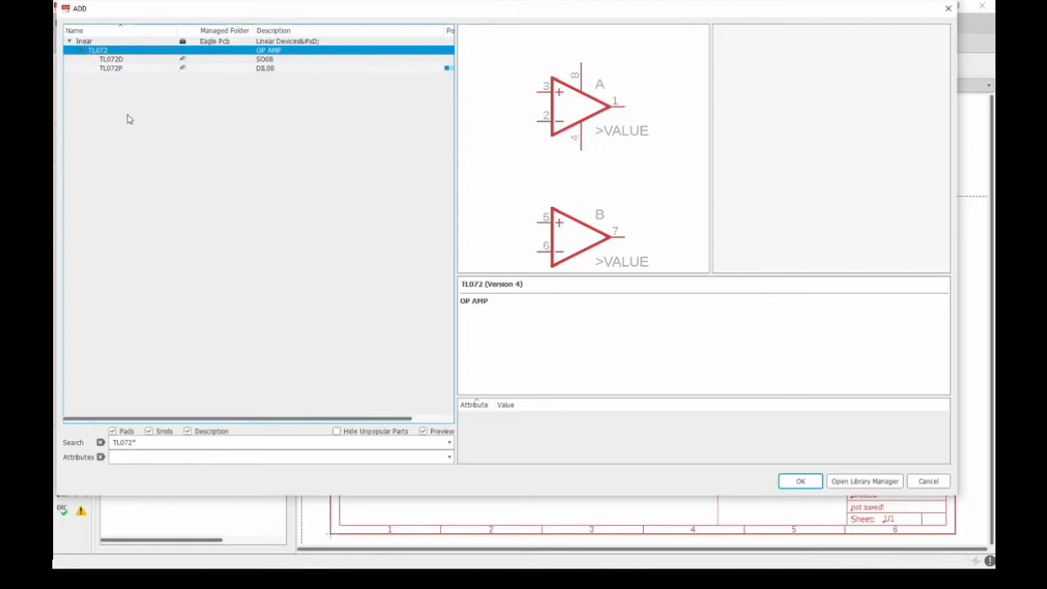
{"action": "left_click", "coordinate": [125, 61]}
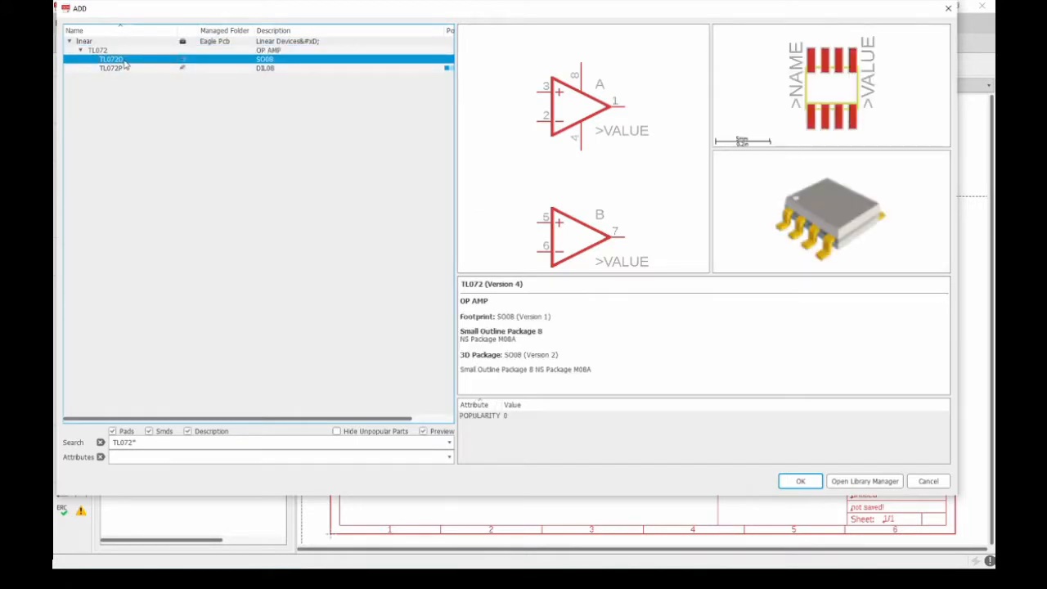
{"action": "left_click", "coordinate": [121, 69]}
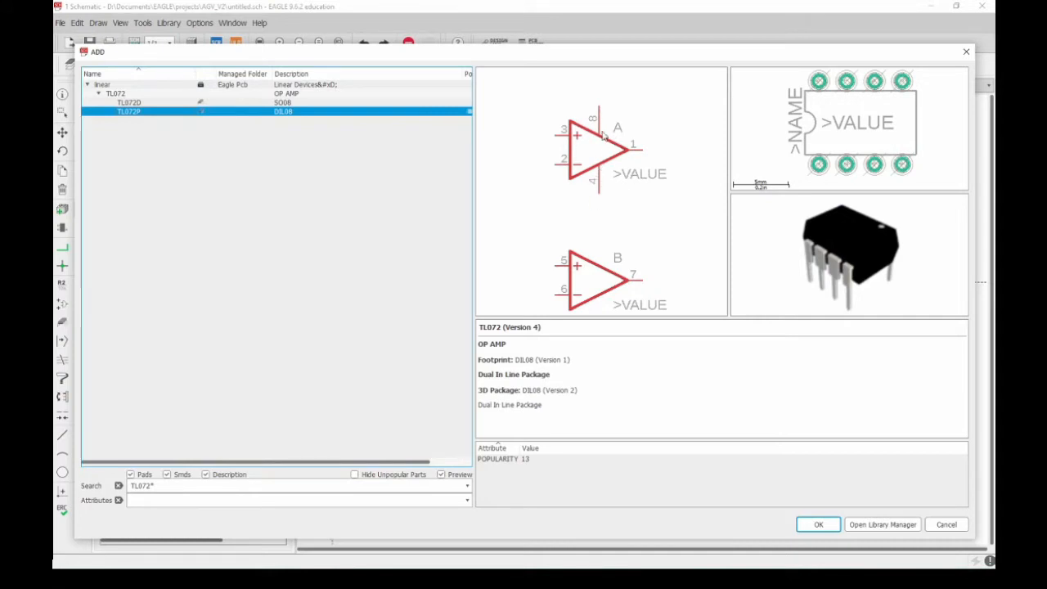
{"action": "left_click", "coordinate": [818, 525]}
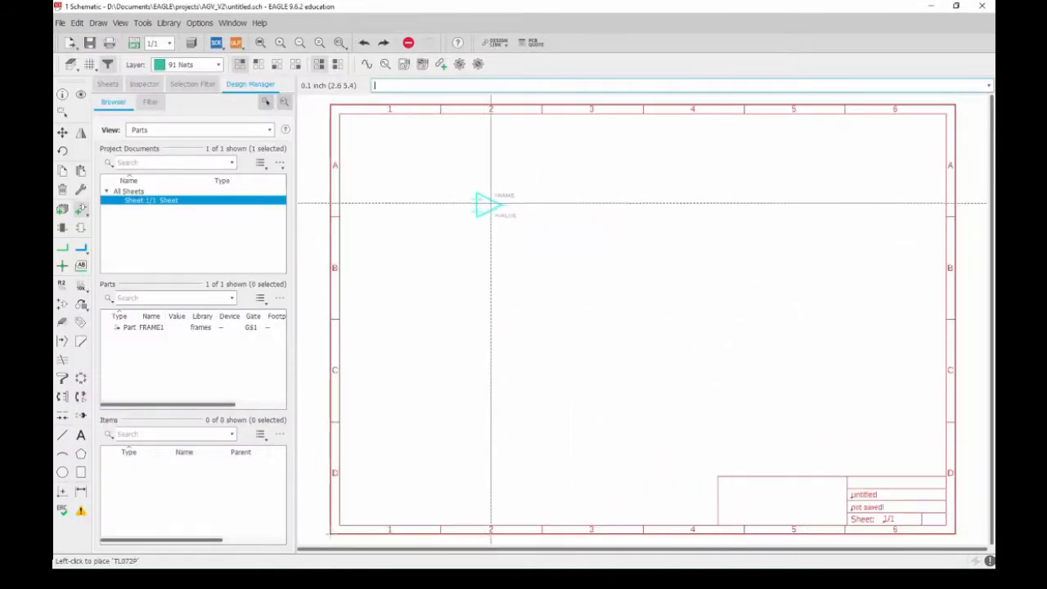
Place the two TL072P op amp gates side by side in the upper part of the frame
{"action": "left_click", "coordinate": [497, 198]}
{"action": "left_click", "coordinate": [564, 198]}
{"action": "key", "text": "Escape"}
{"action": "key", "text": "Escape"}
{"action": "scroll", "coordinate": [523, 202], "scroll_direction": "up", "scroll_amount": 4}
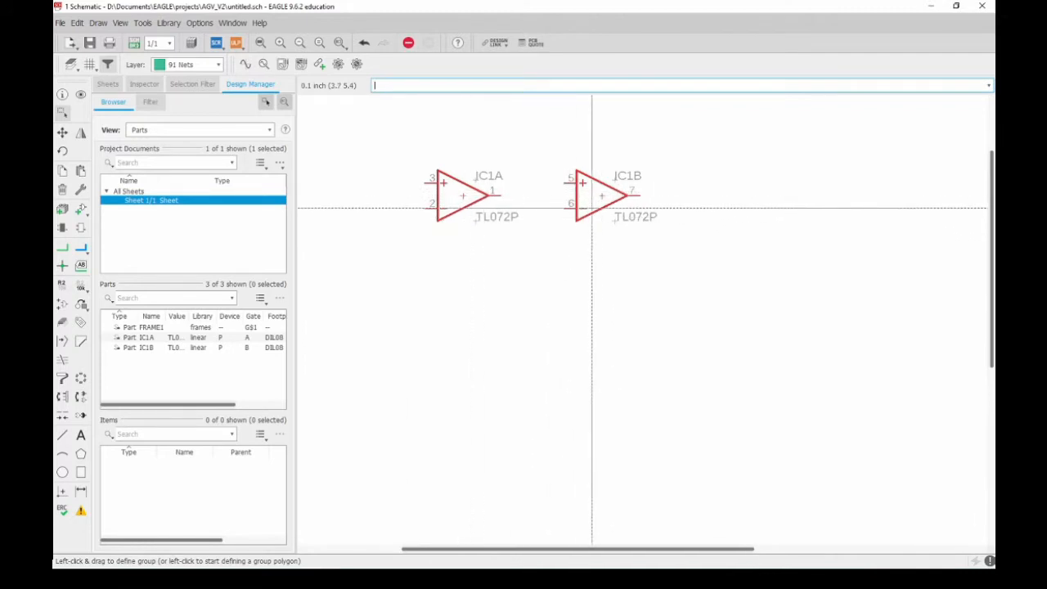
Invoke power gate P of IC1 and place it directly over op amp IC1A
{"action": "left_click", "coordinate": [464, 196]}
{"action": "right_click", "coordinate": [464, 196]}
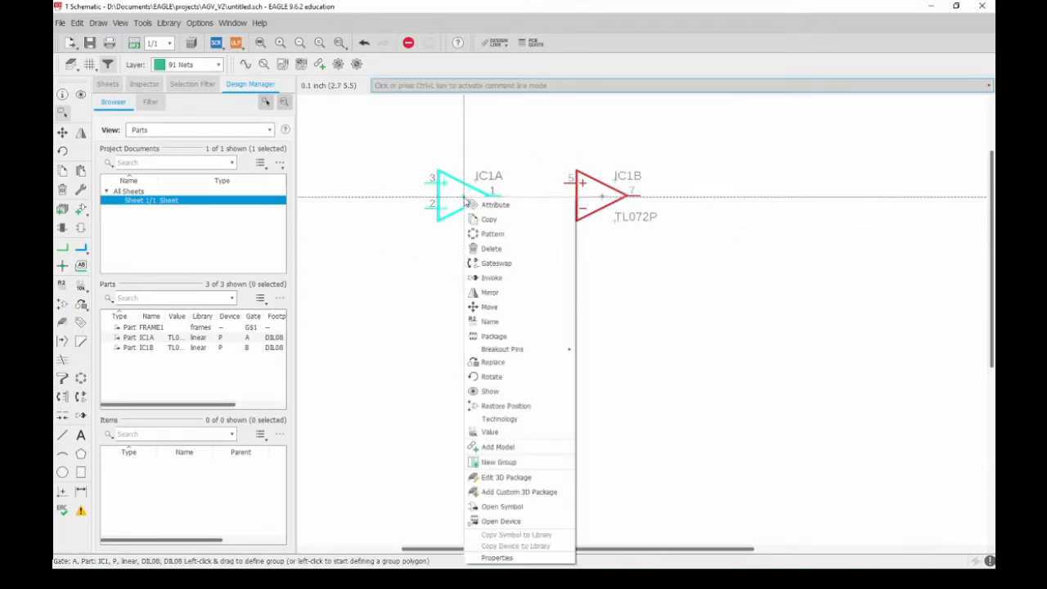
{"action": "left_click", "coordinate": [493, 279]}
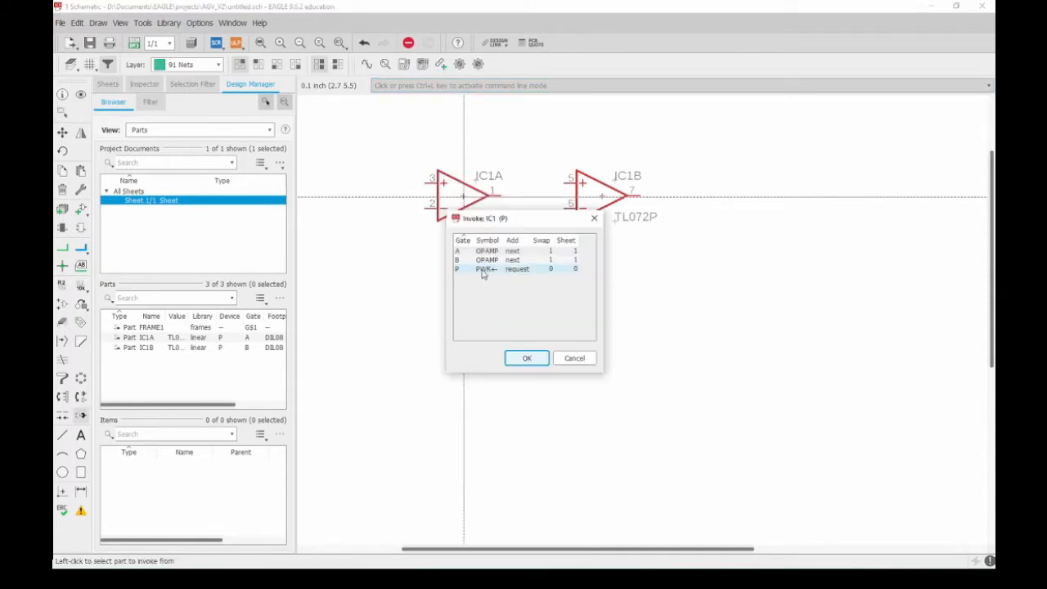
{"action": "left_click", "coordinate": [485, 270]}
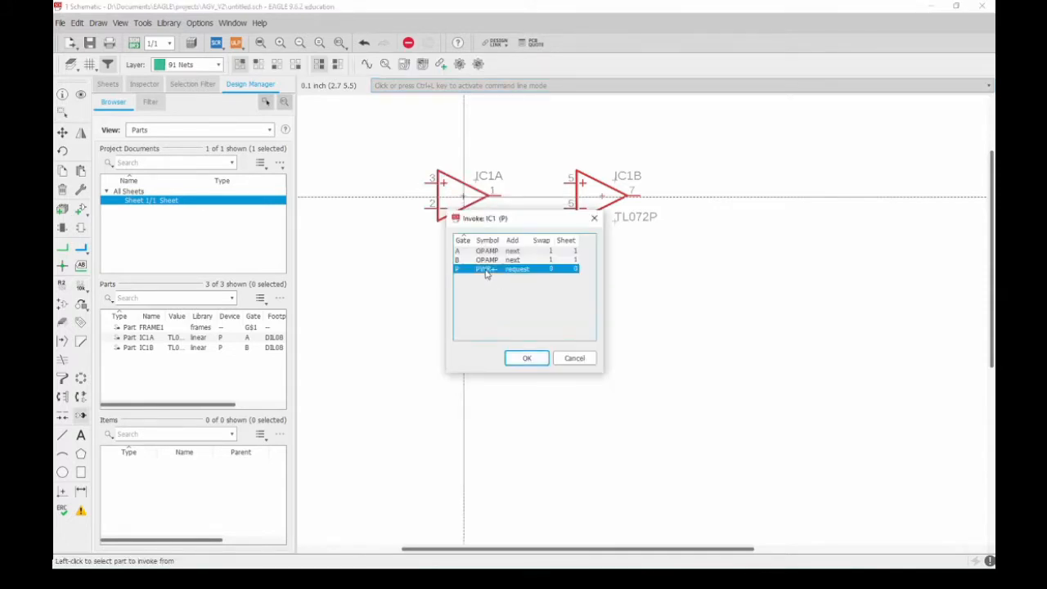
{"action": "left_click", "coordinate": [524, 357]}
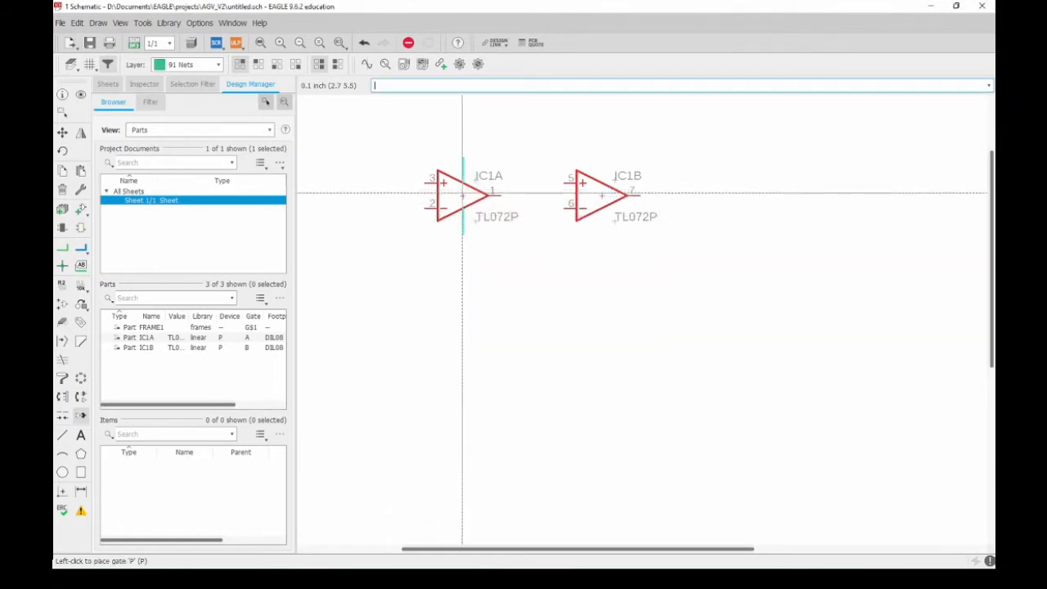
{"action": "left_click", "coordinate": [462, 193]}
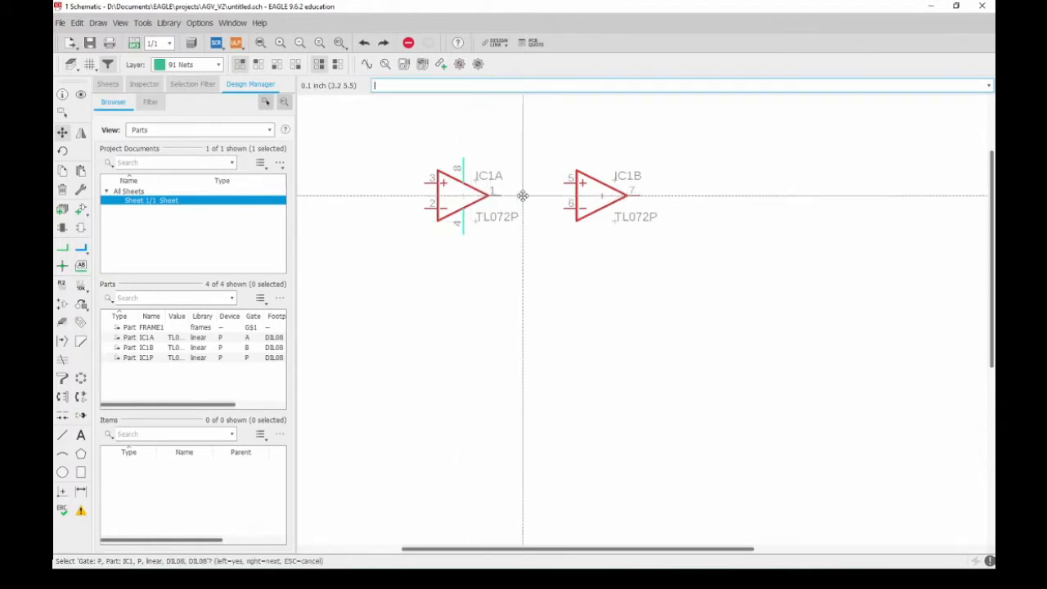
Try moving the power gate and op amp IC1A separately, and undo these moves
{"action": "left_click", "coordinate": [466, 194]}
{"action": "left_click", "coordinate": [527, 193]}
{"action": "left_click", "coordinate": [528, 193]}
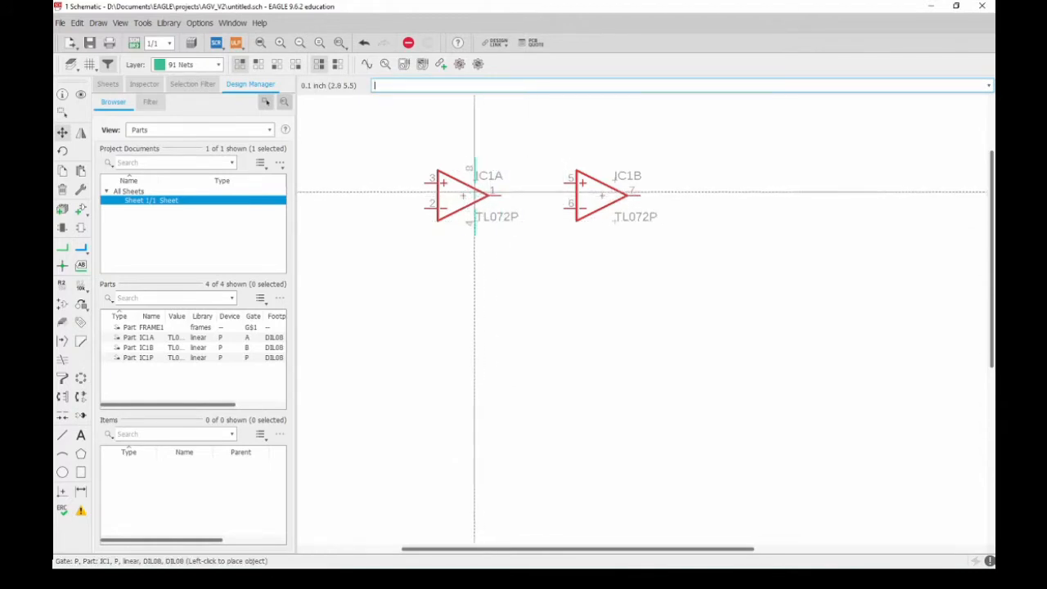
{"action": "left_click", "coordinate": [463, 195]}
{"action": "left_click", "coordinate": [462, 196]}
{"action": "left_click", "coordinate": [465, 196]}
{"action": "left_click", "coordinate": [539, 197]}
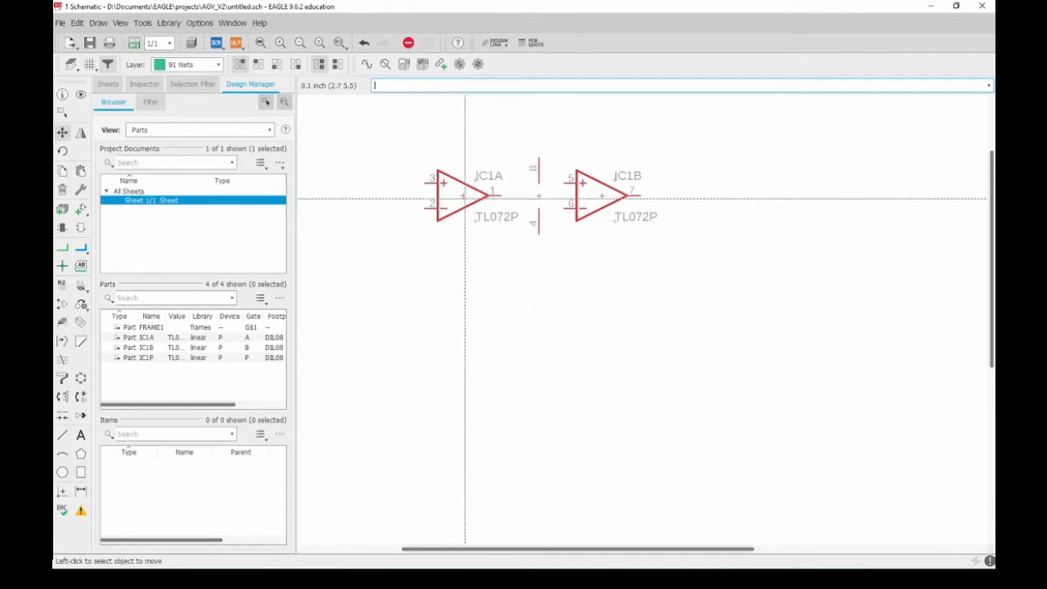
{"action": "left_click", "coordinate": [467, 196]}
{"action": "left_click", "coordinate": [417, 203]}
{"action": "key", "text": "ctrl+z"}
{"action": "key", "text": "ctrl+z"}
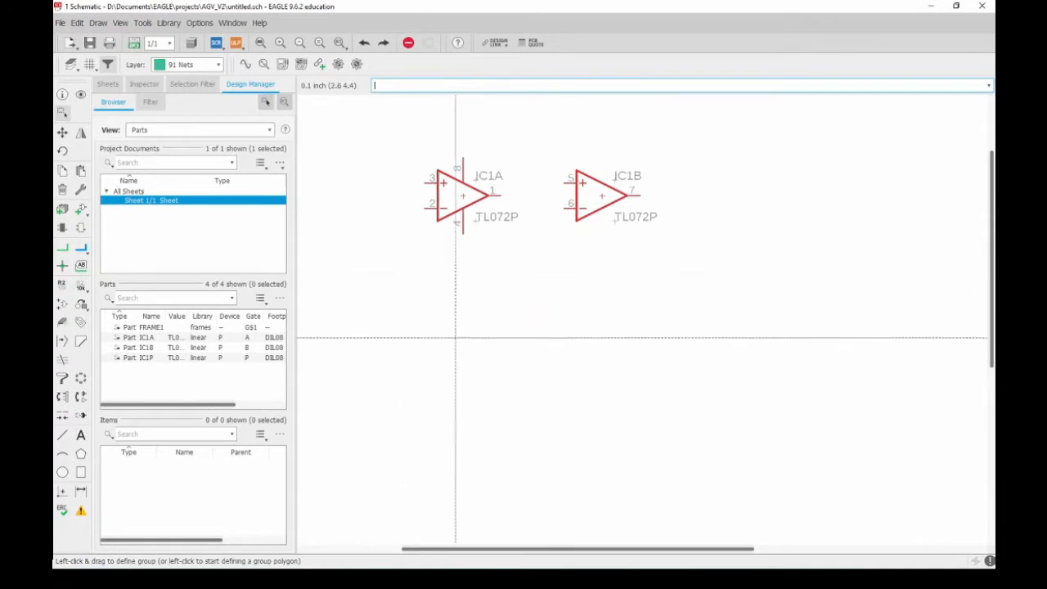
Select op amp IC1A together with its power gate as a group and move them slightly to the right
{"action": "left_click_drag", "start_coordinate": [407, 134], "coordinate": [519, 252]}
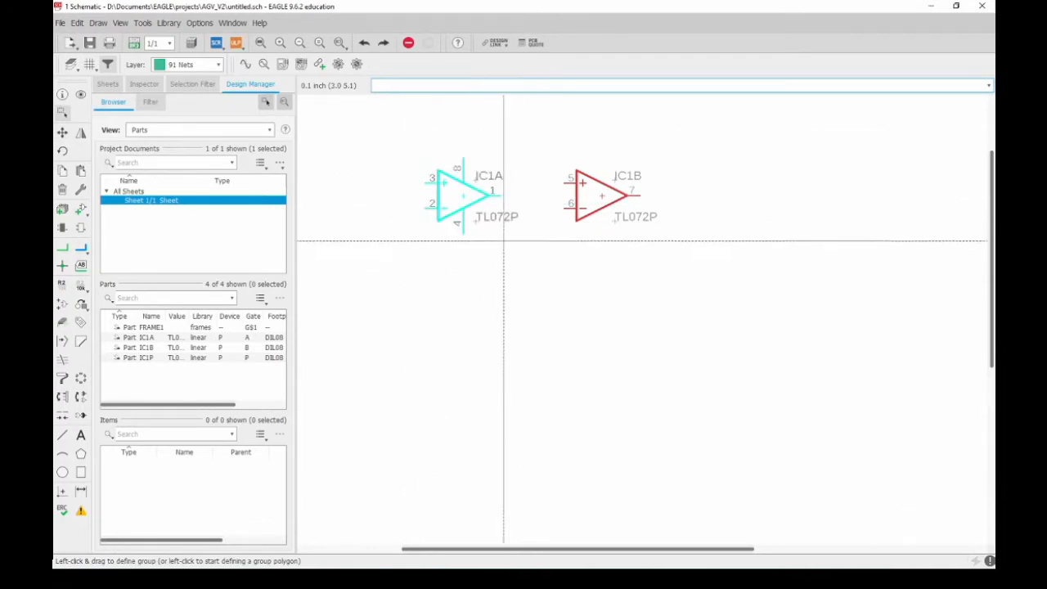
{"action": "left_click", "coordinate": [465, 192]}
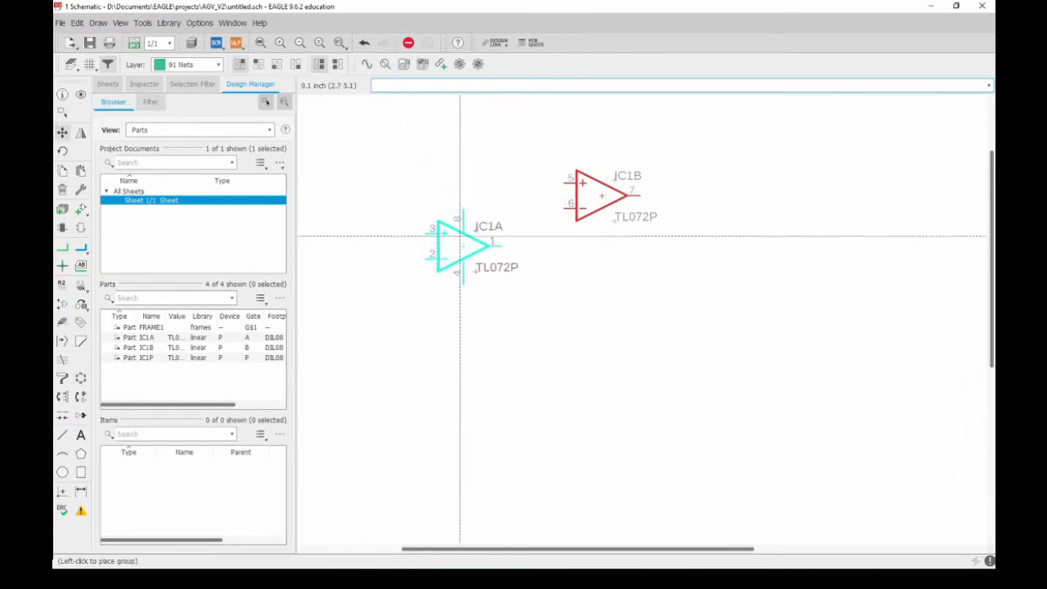
{"action": "left_click", "coordinate": [472, 193]}
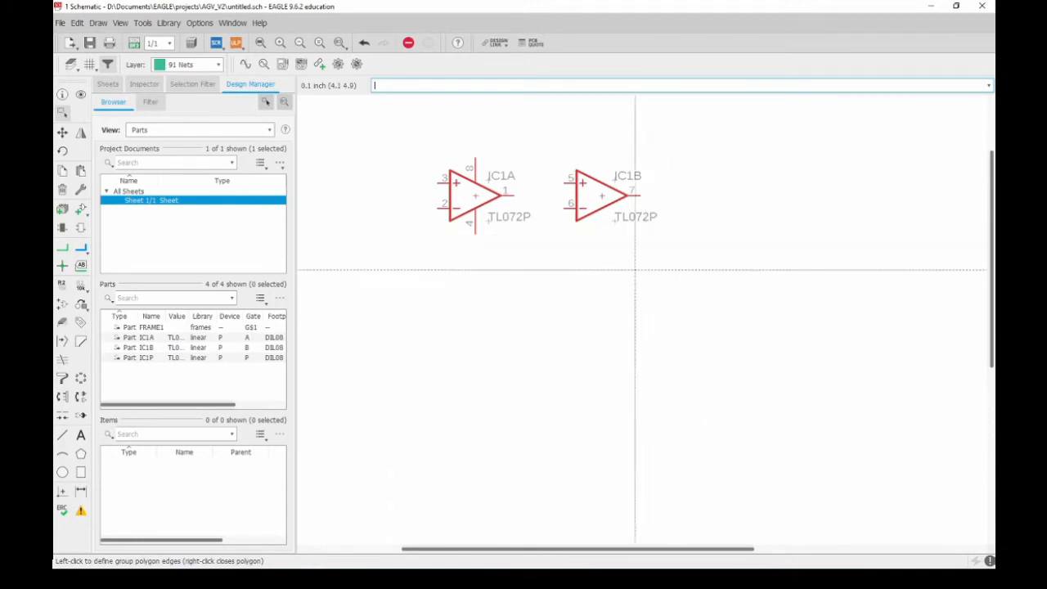
Turn on the schematic's grid display and change the grid style to dots
{"action": "left_click", "coordinate": [89, 64]}
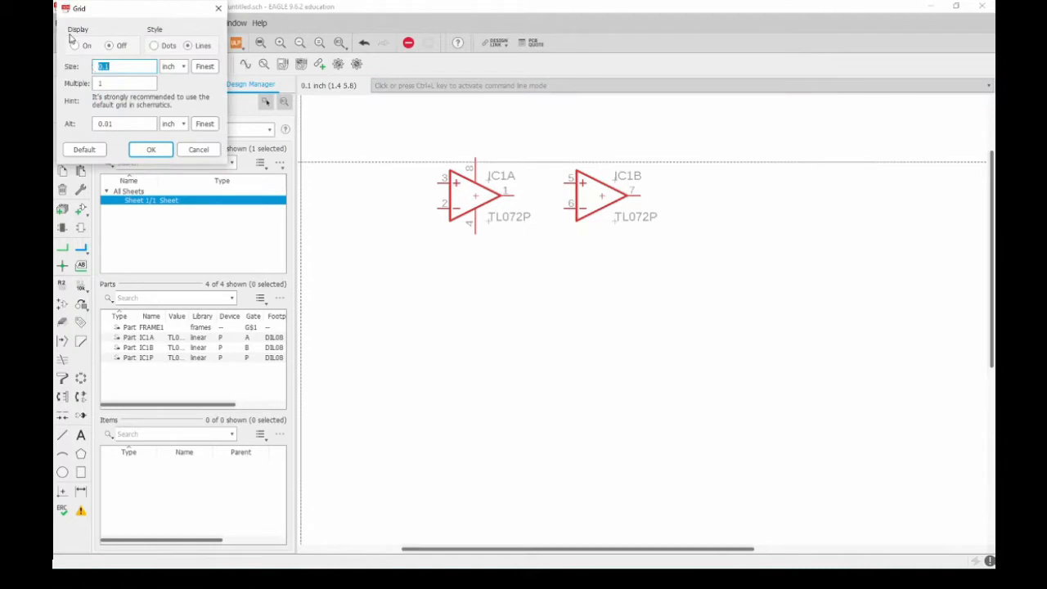
{"action": "left_click", "coordinate": [73, 47]}
{"action": "left_click", "coordinate": [151, 150]}
{"action": "scroll", "coordinate": [560, 331], "scroll_direction": "down", "scroll_amount": 2}
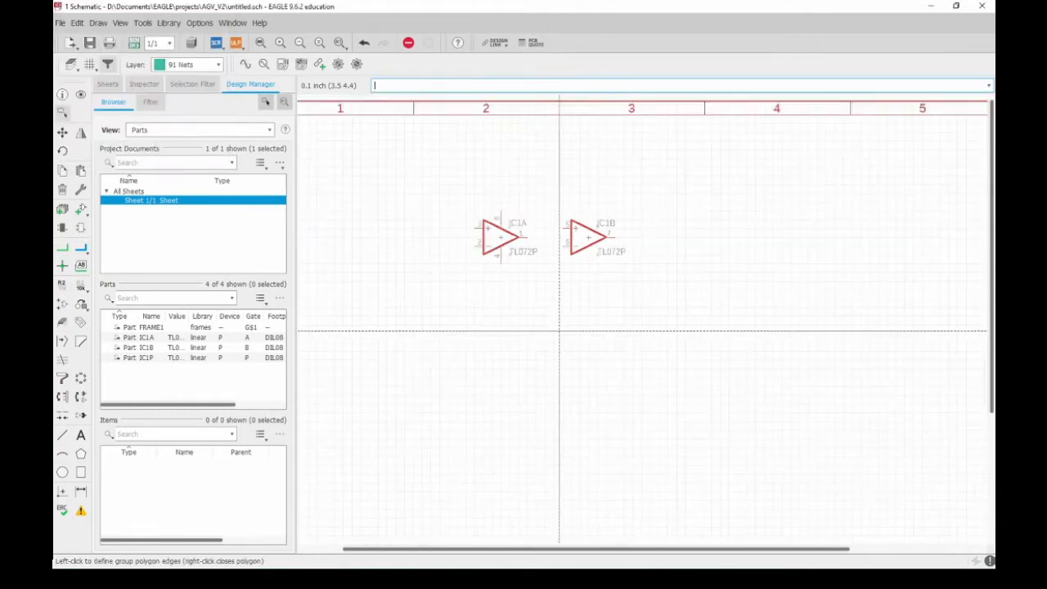
{"action": "scroll", "coordinate": [486, 215], "scroll_direction": "up", "scroll_amount": 4}
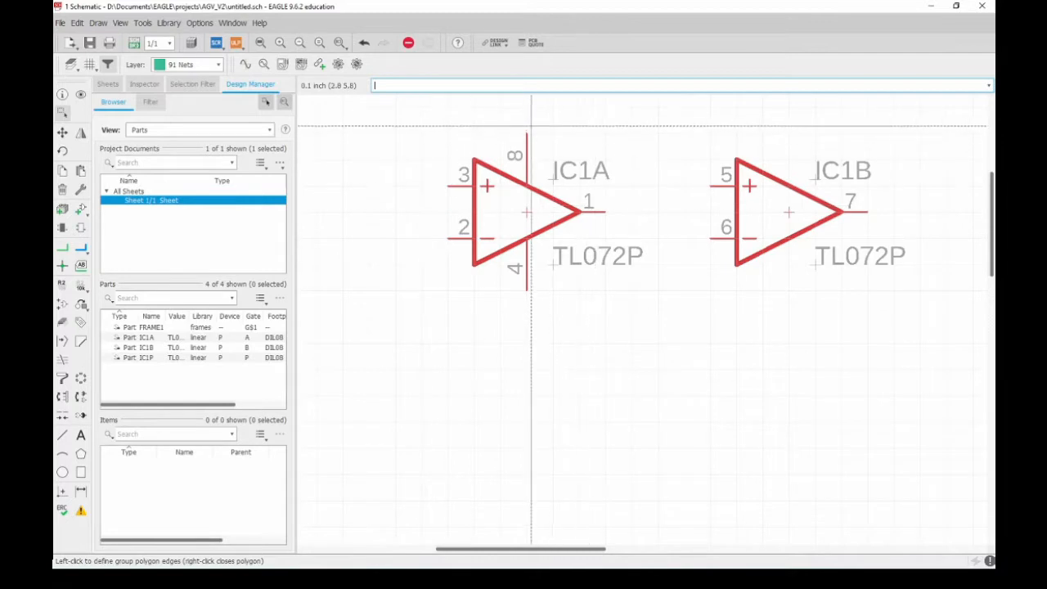
{"action": "left_click", "coordinate": [89, 64]}
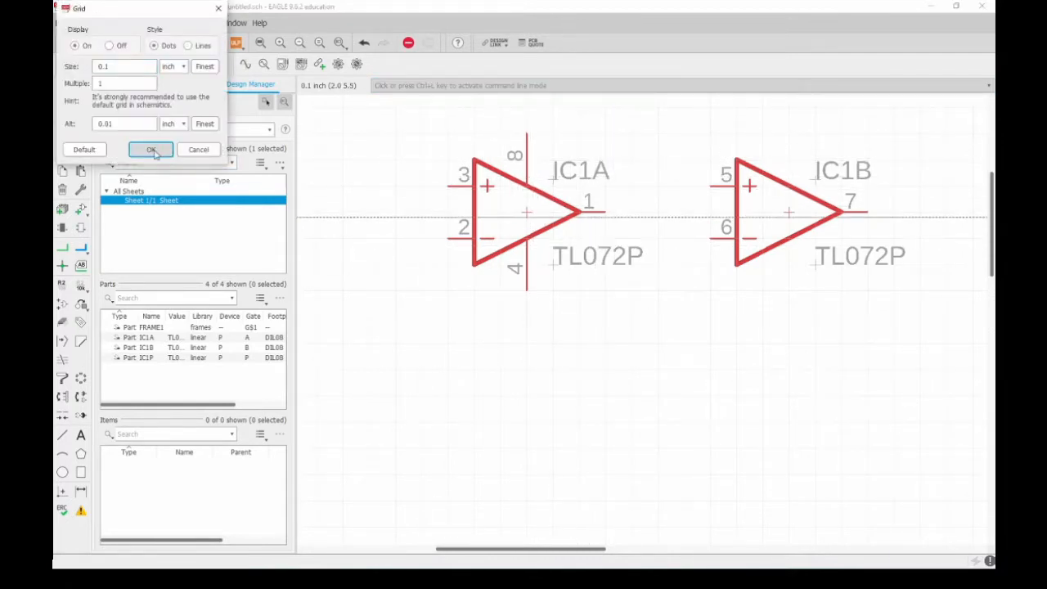
{"action": "left_click", "coordinate": [151, 149]}
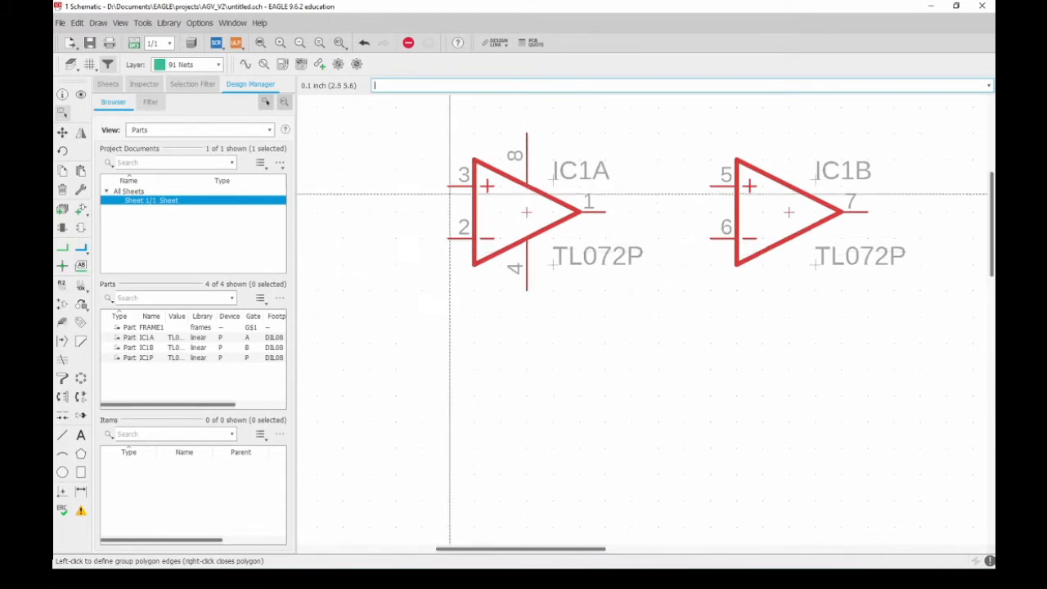
Change the grid unit to millimetres and set the grid size to 1 mm
{"action": "left_click", "coordinate": [89, 66]}
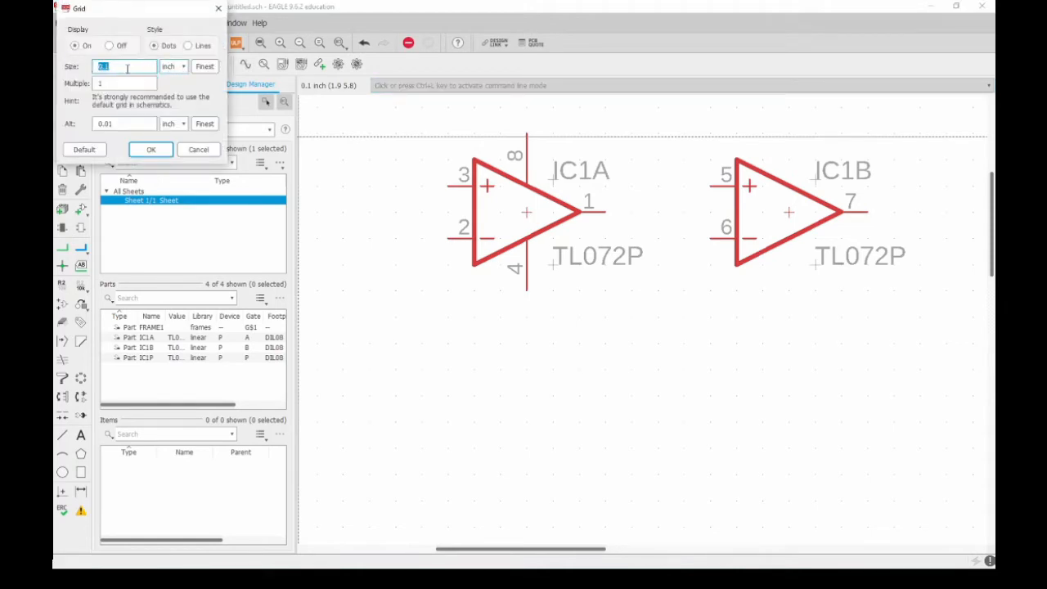
{"action": "left_click", "coordinate": [175, 66]}
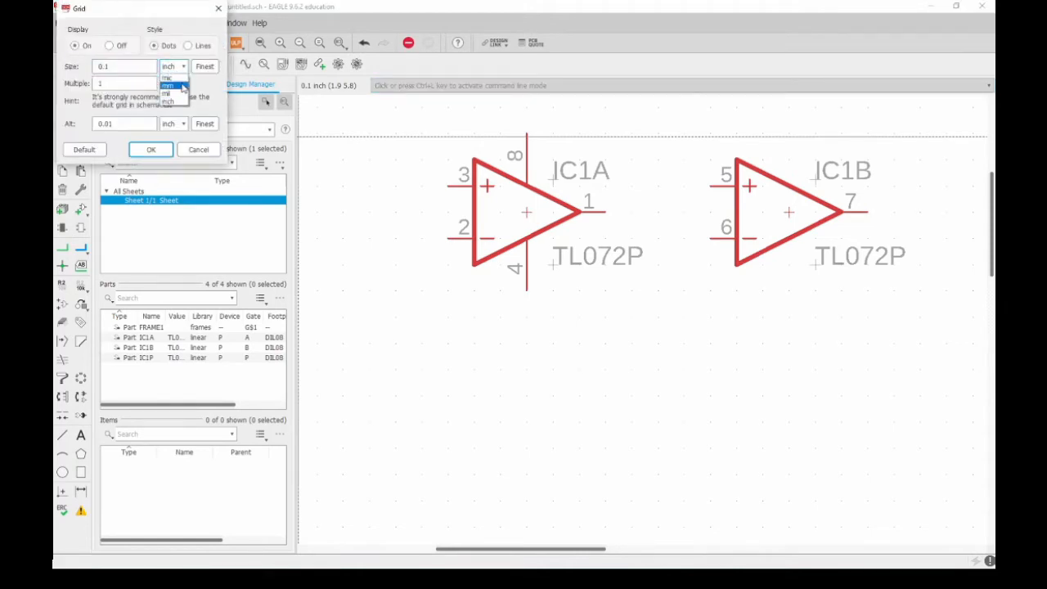
{"action": "left_click", "coordinate": [170, 85]}
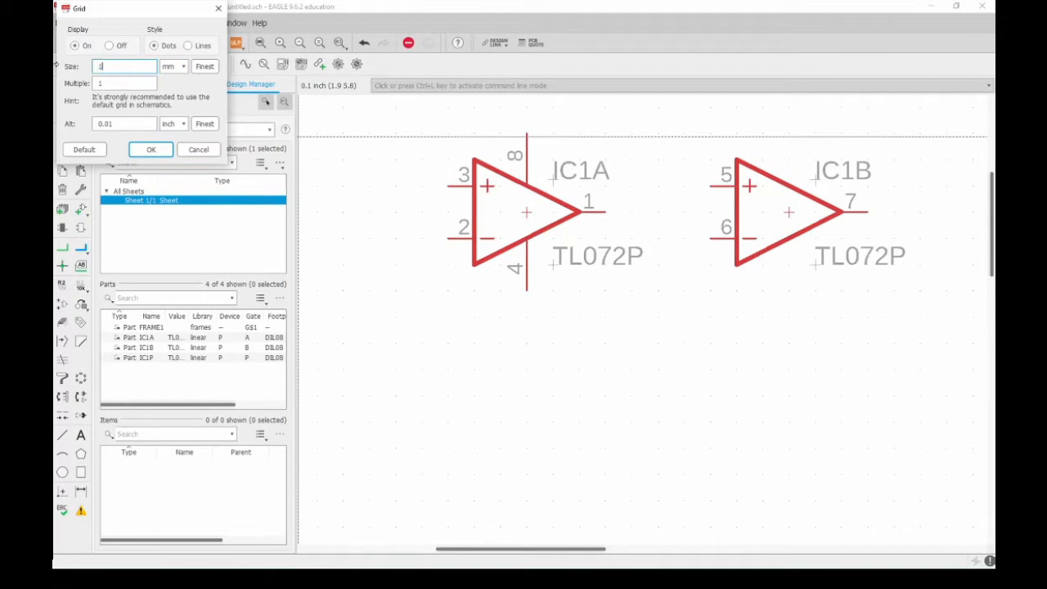
{"action": "left_click", "coordinate": [151, 148]}
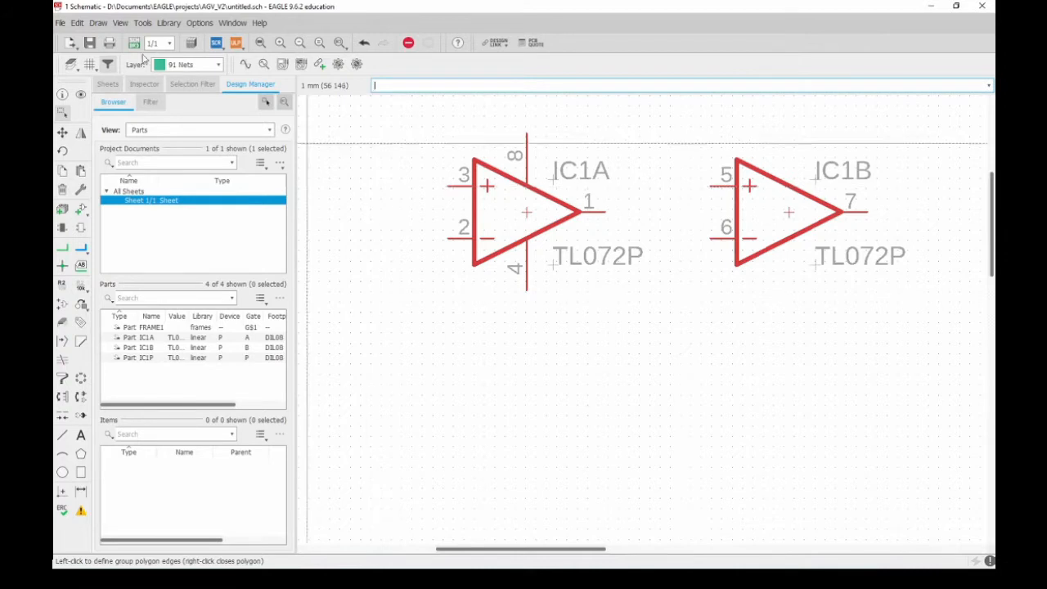
Set the schematic's grid size to 2.54 mm
{"action": "left_click", "coordinate": [89, 64]}
{"action": "left_click", "coordinate": [184, 67]}
{"action": "left_click", "coordinate": [184, 67]}
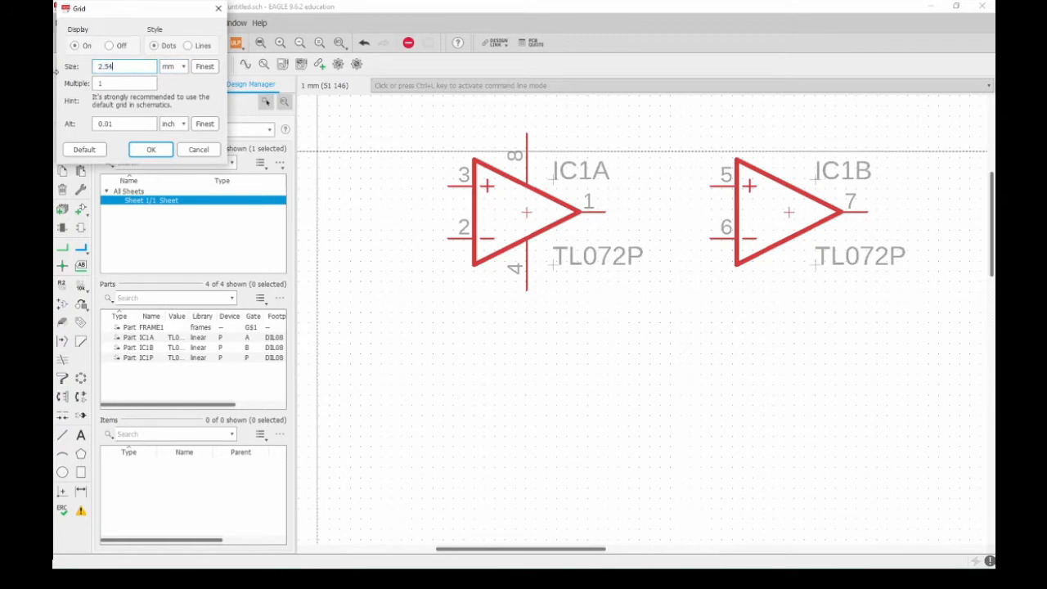
{"action": "type", "text": "2.54"}
{"action": "key", "text": "Return"}
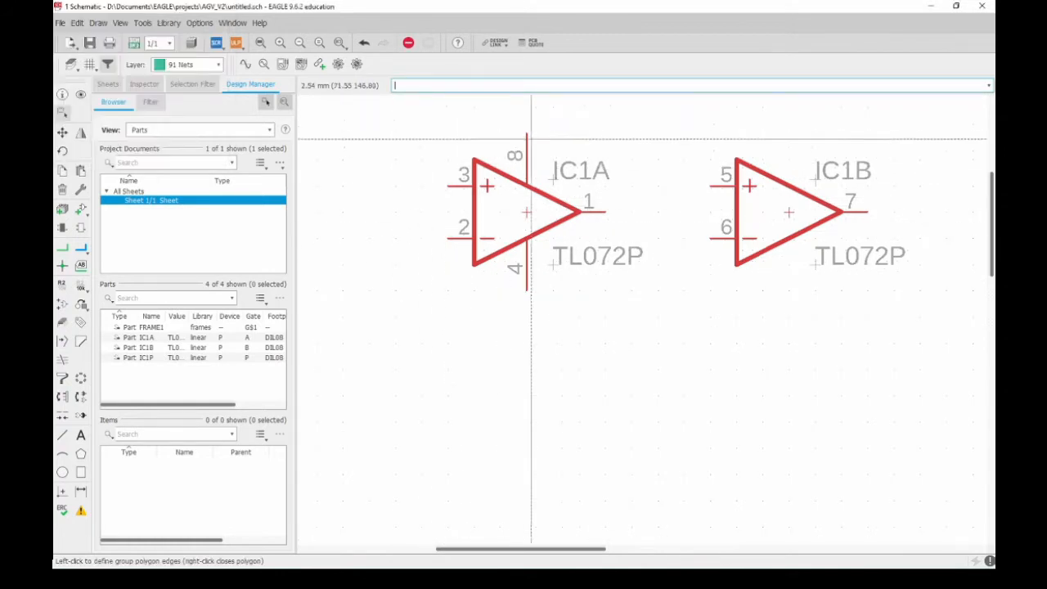
Set the schematic's grid size to 1.27 mm
{"action": "left_click", "coordinate": [89, 64]}
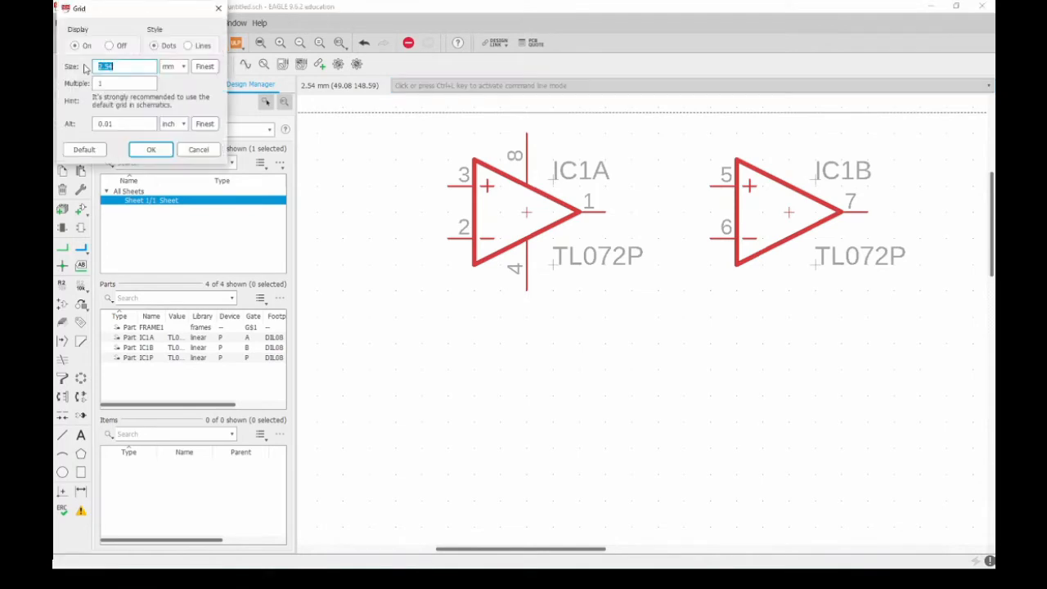
{"action": "type", "text": "1.27"}
{"action": "key", "text": "Return"}
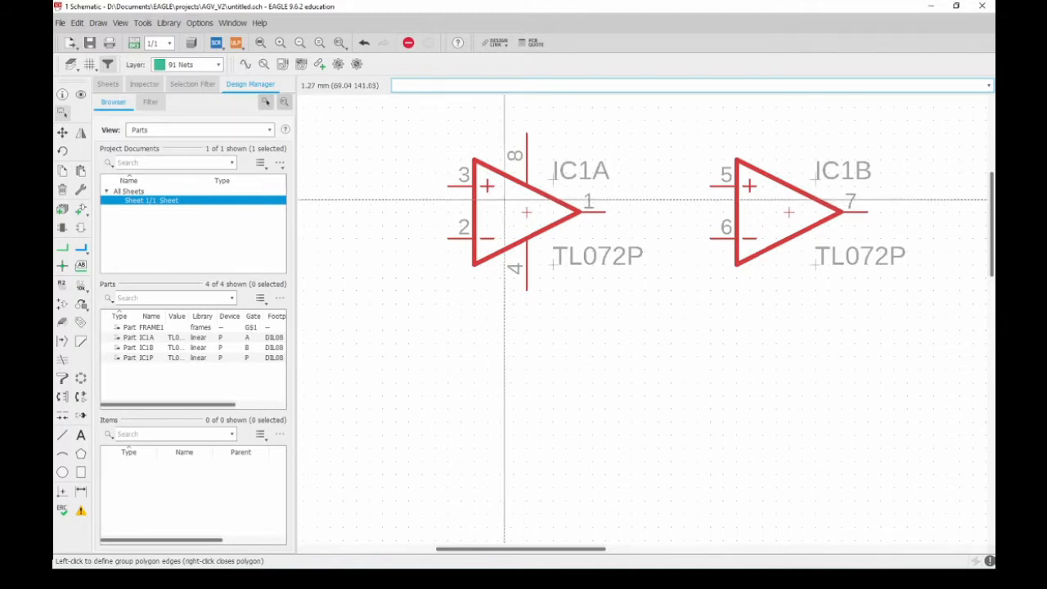
Group op amp IC1A with its power gate and move them up and left, towards the frame's upper-left corner
{"action": "key", "text": "alt+F2"}
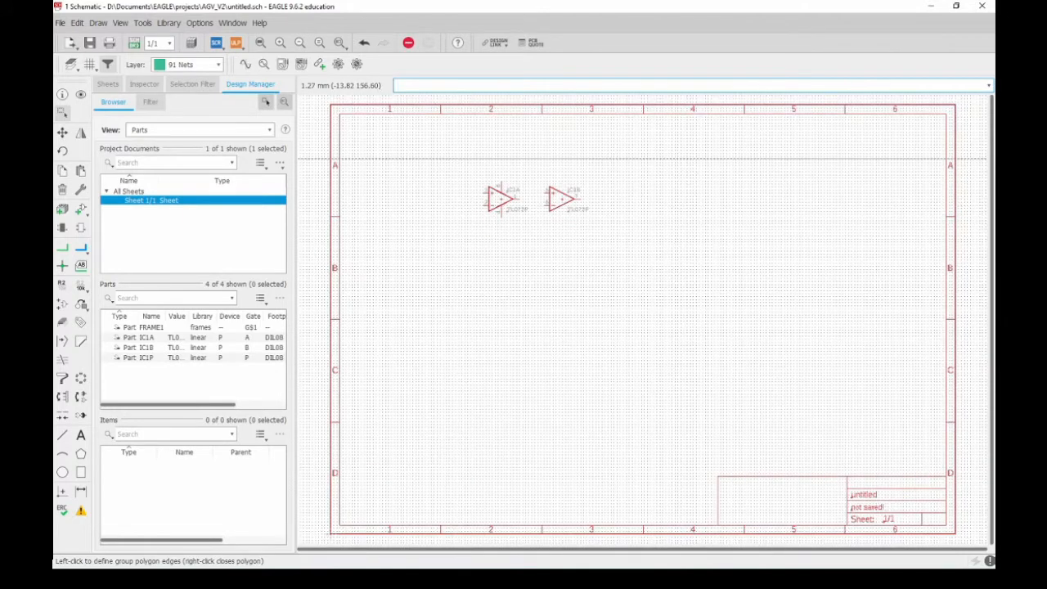
{"action": "left_click_drag", "start_coordinate": [444, 156], "coordinate": [524, 232]}
{"action": "key", "text": "F7"}
{"action": "right_click", "coordinate": [495, 201], "text": "ctrl"}
{"action": "left_click", "coordinate": [448, 172]}
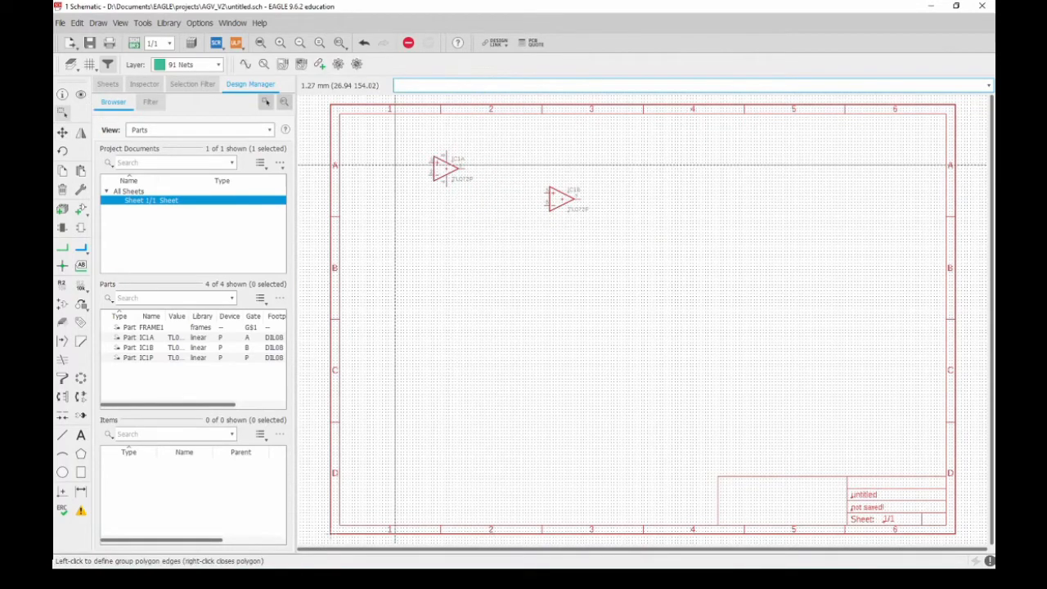
Search the component libraries for res*, and clear the search to list all libraries again
{"action": "scroll", "coordinate": [450, 171], "scroll_direction": "up", "scroll_amount": 1}
{"action": "middle_click_drag", "start_coordinate": [498, 163], "coordinate": [531, 273]}
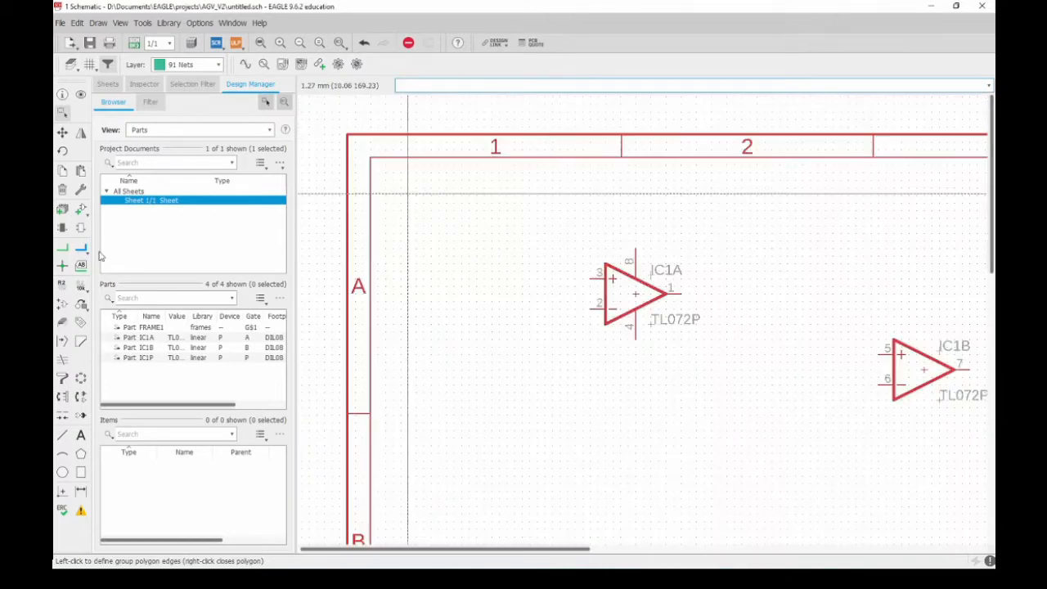
{"action": "left_click", "coordinate": [81, 211]}
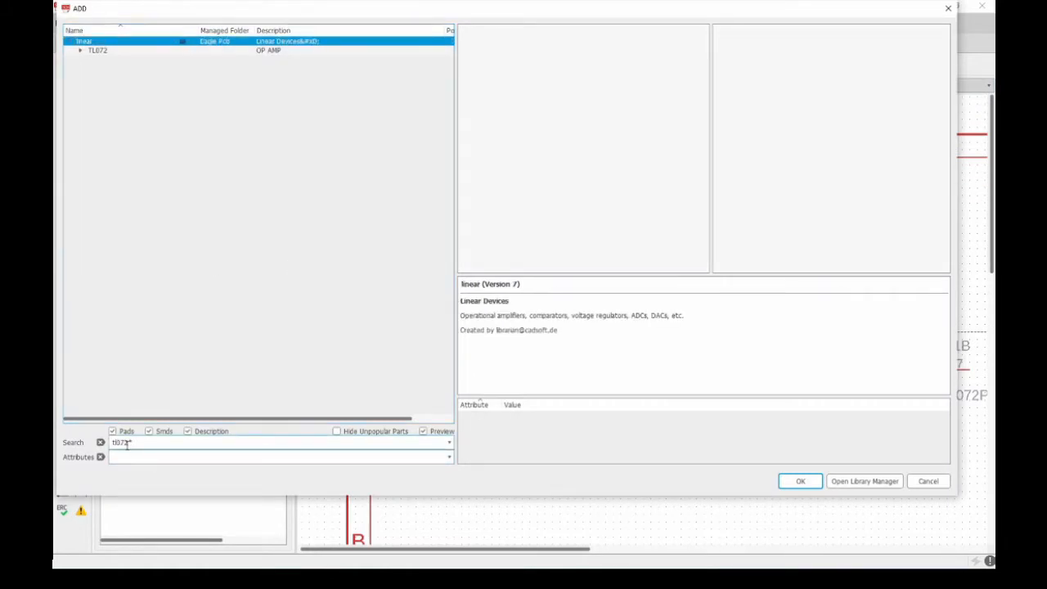
{"action": "left_click_drag", "start_coordinate": [122, 444], "coordinate": [98, 446]}
{"action": "type", "text": "t"}
{"action": "type", "text": "*"}
{"action": "key", "text": "Return"}
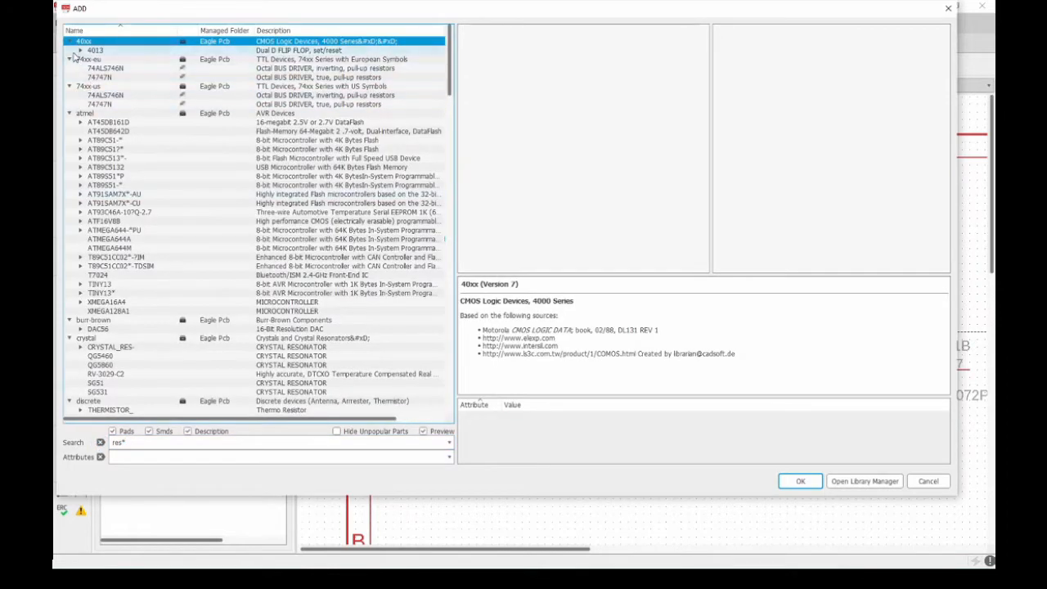
{"action": "left_click_drag", "start_coordinate": [139, 443], "coordinate": [112, 442]}
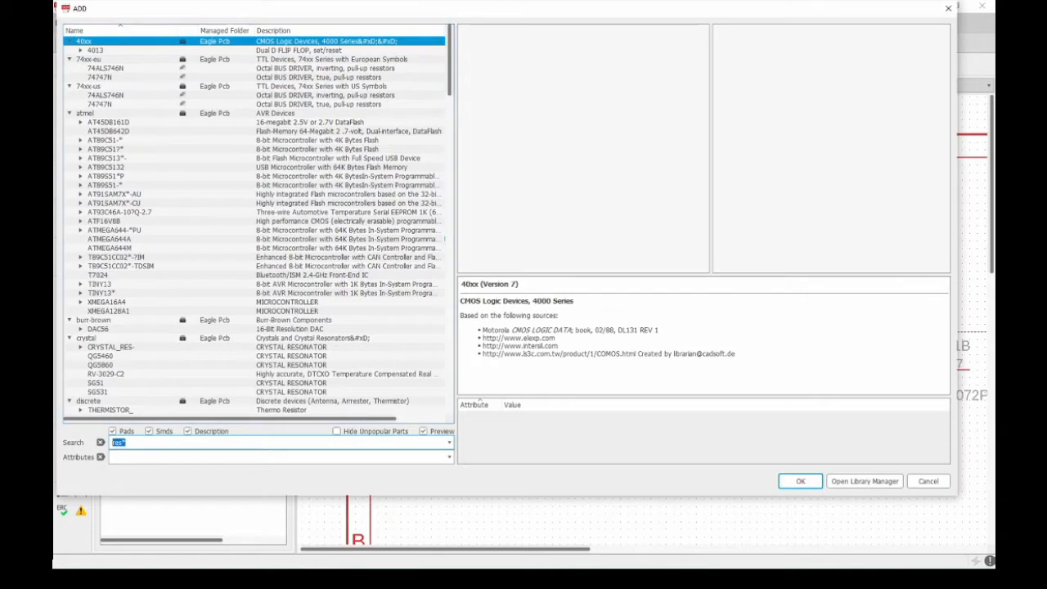
{"action": "key", "text": "BackSpace"}
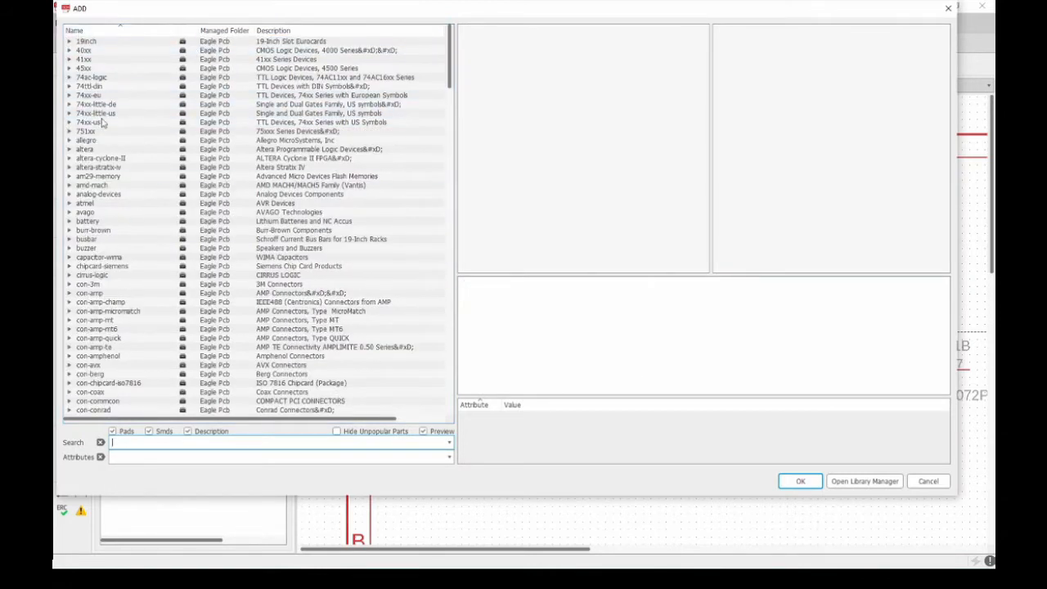
Find the rcl library of resistors, capacitors and inductors and expand its device list
{"action": "left_click", "coordinate": [94, 239]}
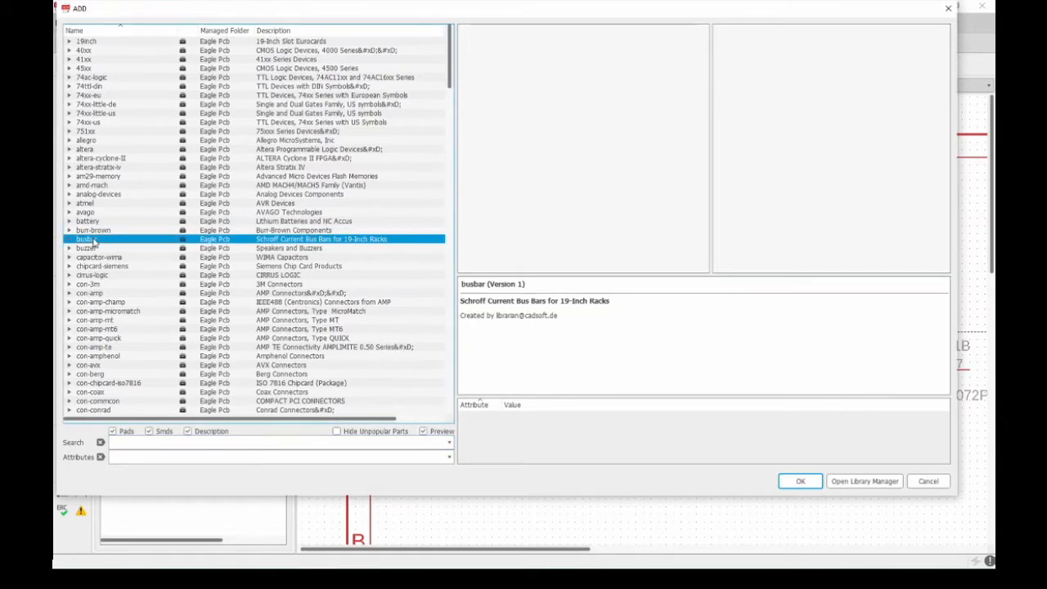
{"action": "key", "text": "r"}
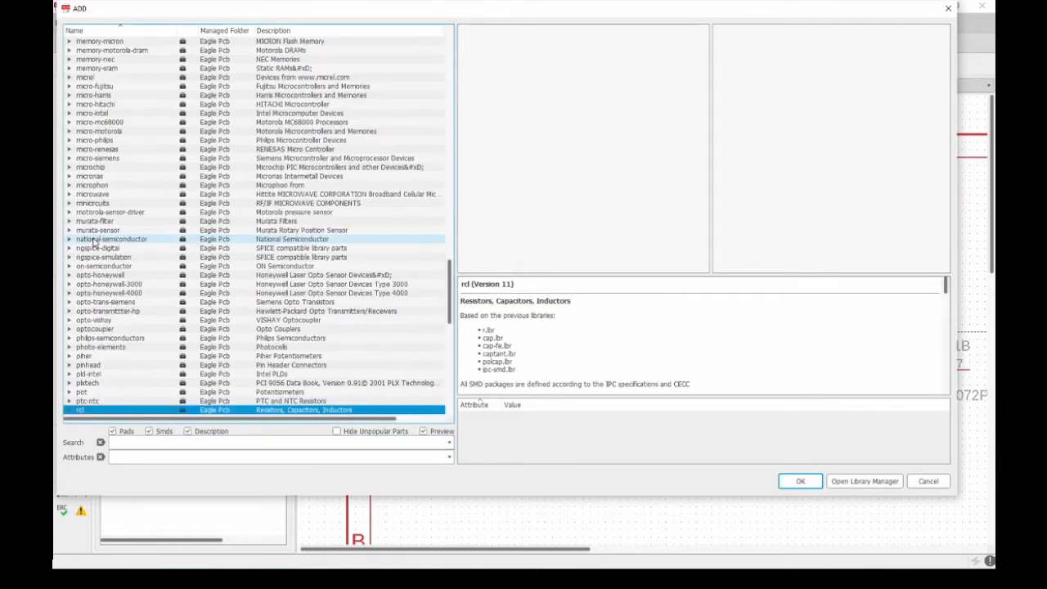
{"action": "left_click", "coordinate": [69, 410]}
{"action": "scroll", "coordinate": [173, 329], "scroll_direction": "down", "scroll_amount": 1}
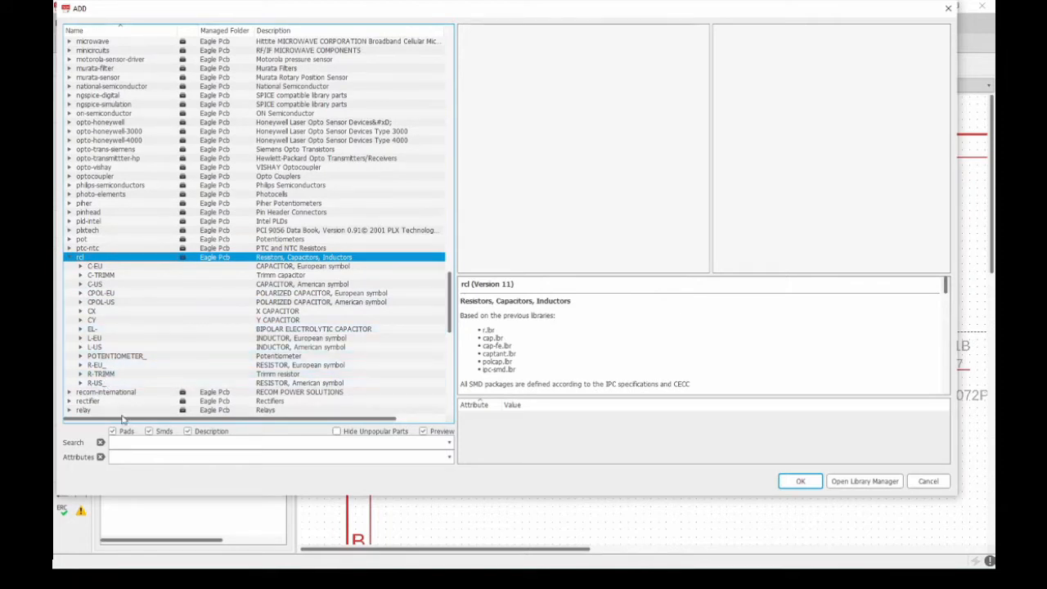
Compare the R-EU_, R-US_ and R-TRIMM resistor symbols, and expand the variants of the American-symbol resistor R-US_
{"action": "left_click", "coordinate": [107, 366]}
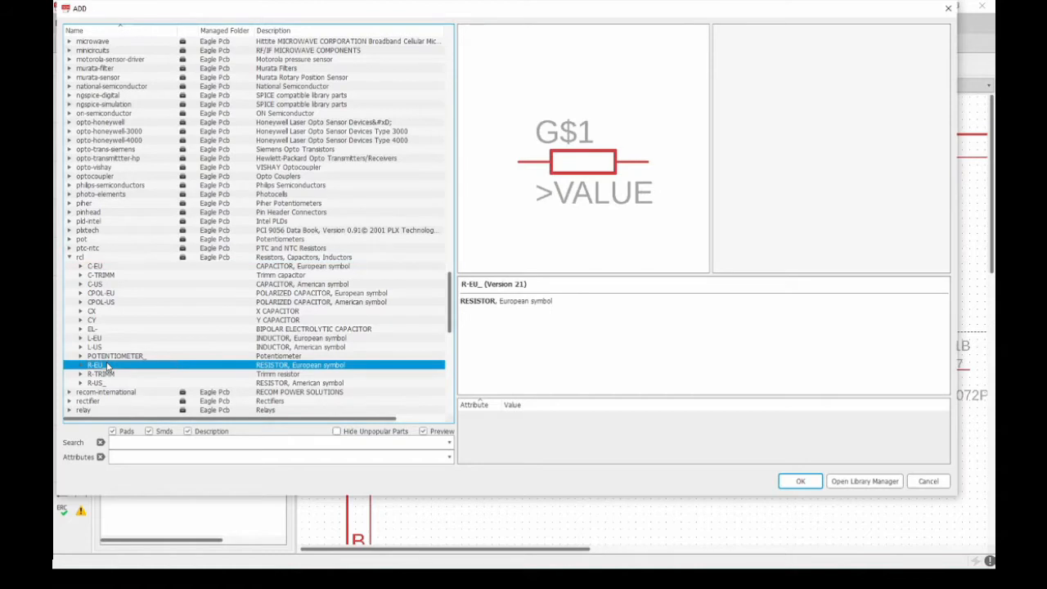
{"action": "left_click", "coordinate": [105, 383]}
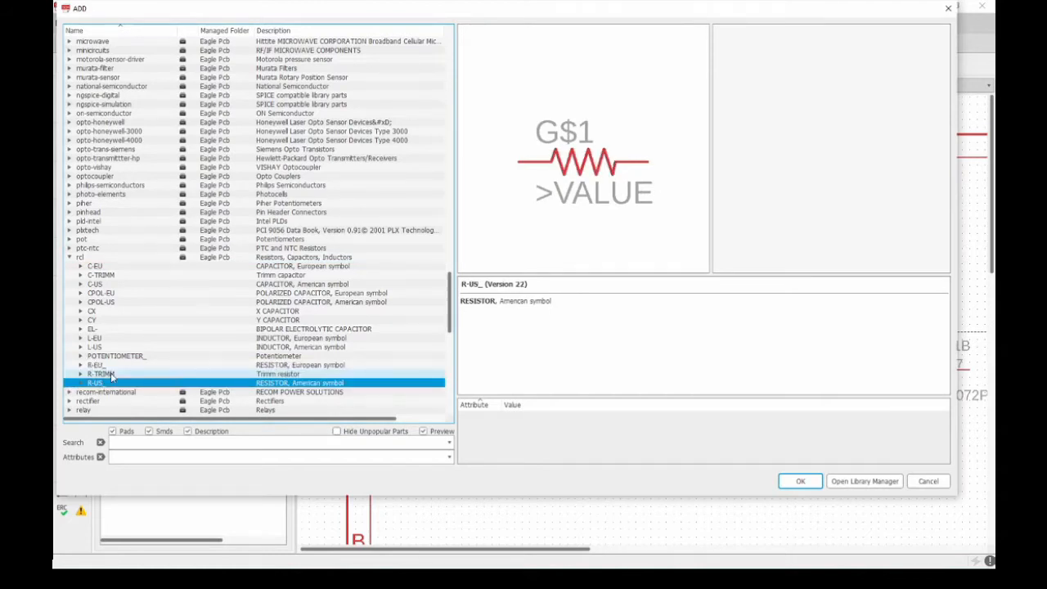
{"action": "left_click", "coordinate": [111, 374]}
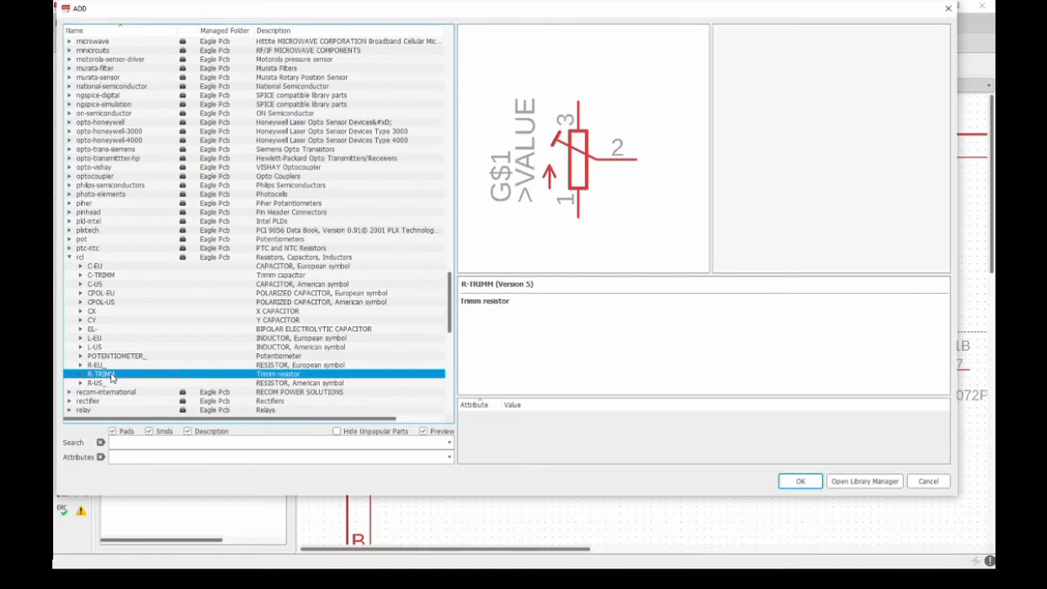
{"action": "left_click", "coordinate": [111, 383]}
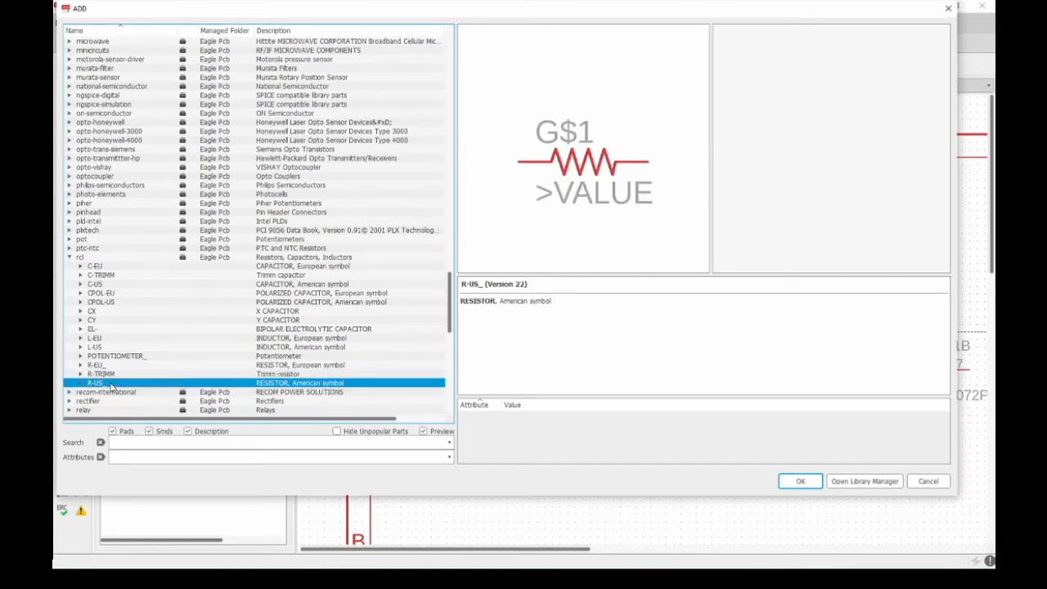
{"action": "double_click", "coordinate": [94, 384]}
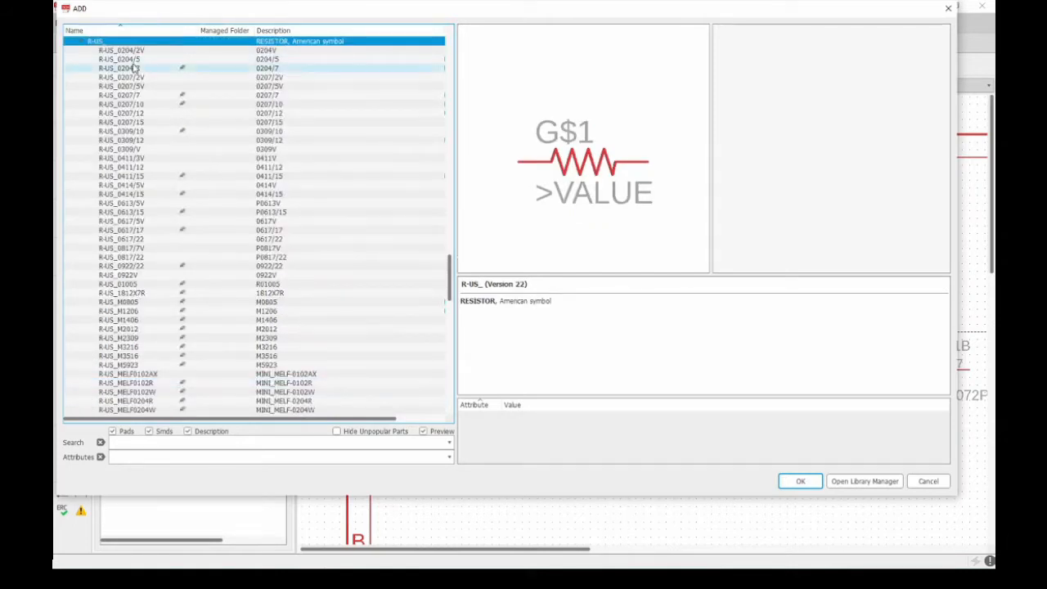
Compare the R-US_0204/2V and R-US_0204/5 footprints, and choose R-US_0204/7 as the resistor for placement
{"action": "left_click", "coordinate": [123, 50]}
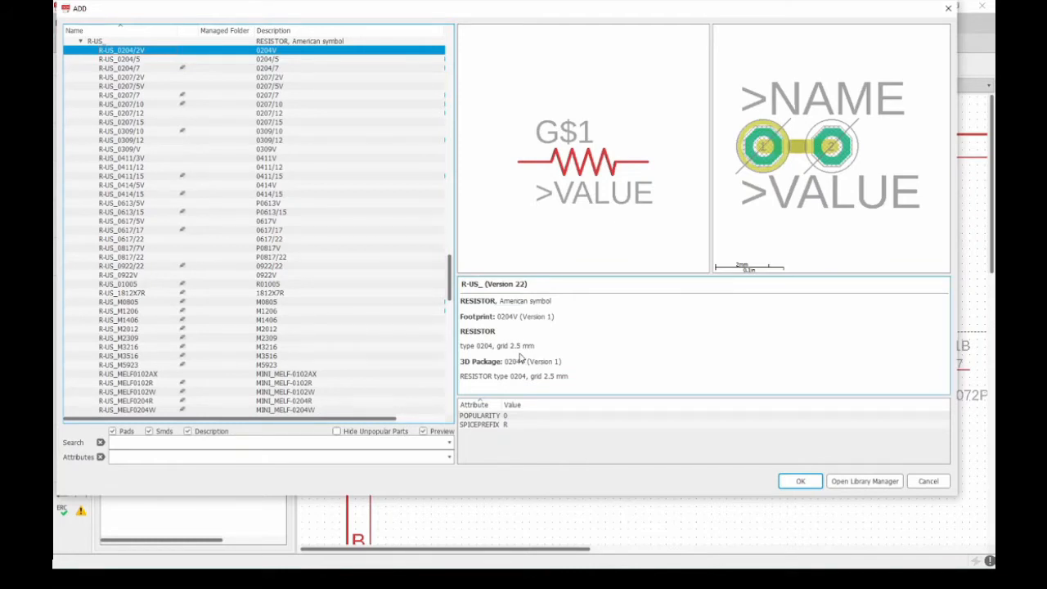
{"action": "left_click", "coordinate": [121, 60]}
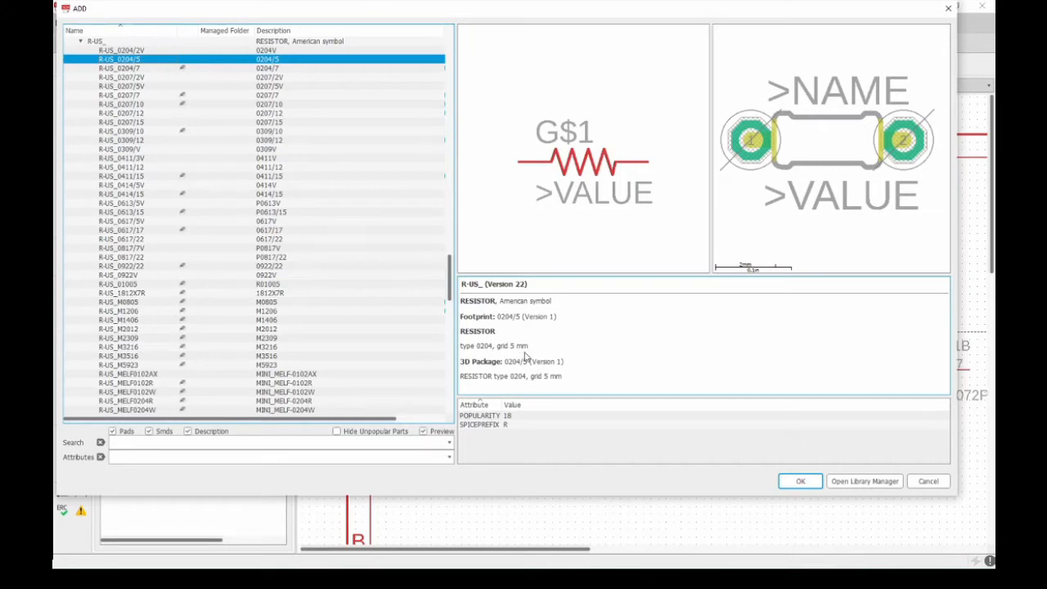
{"action": "left_click", "coordinate": [123, 52]}
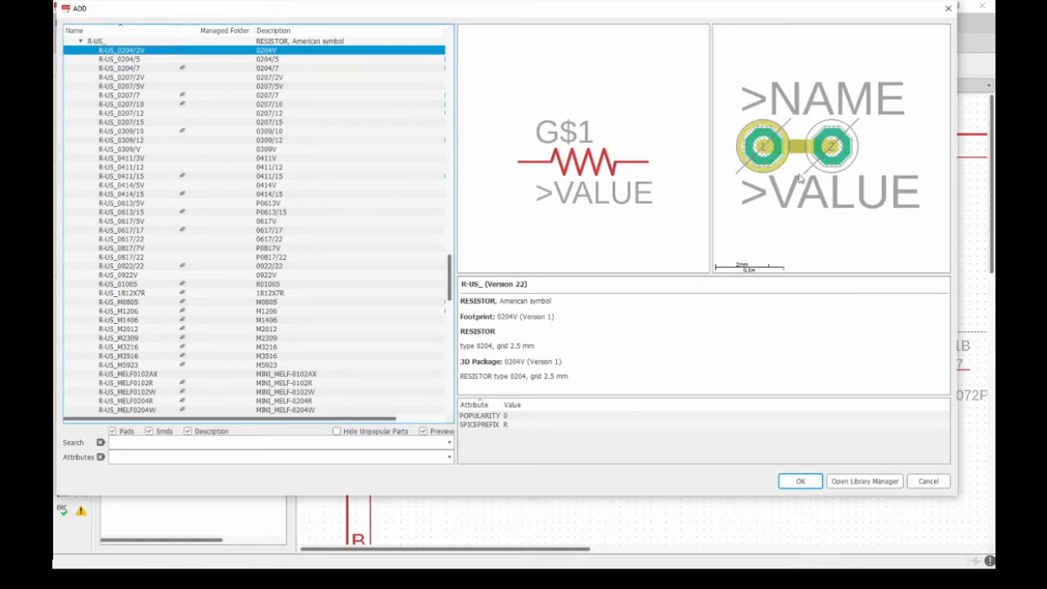
{"action": "left_click", "coordinate": [140, 62]}
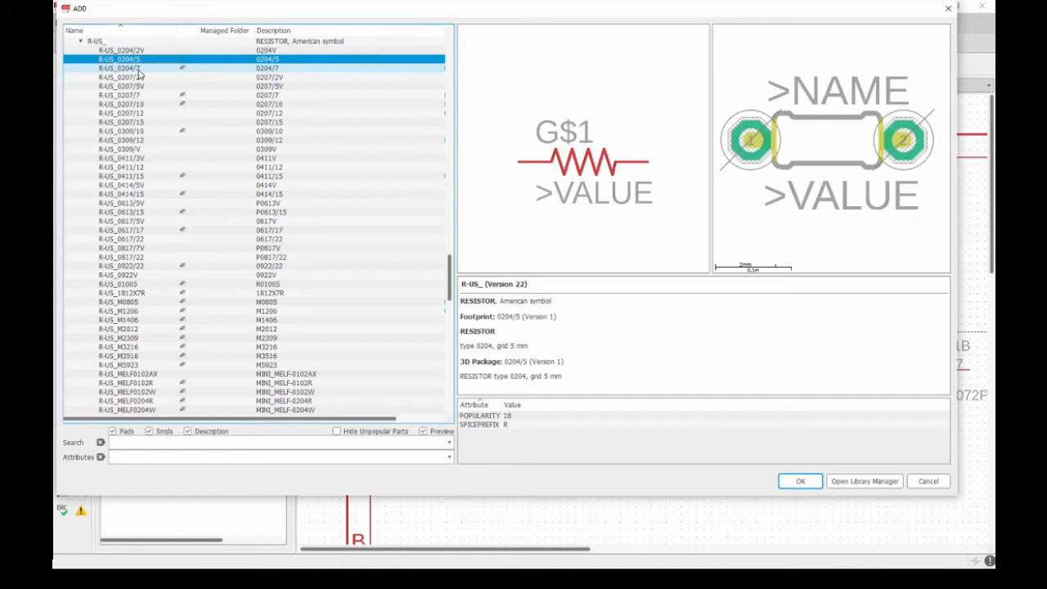
{"action": "left_click", "coordinate": [138, 69]}
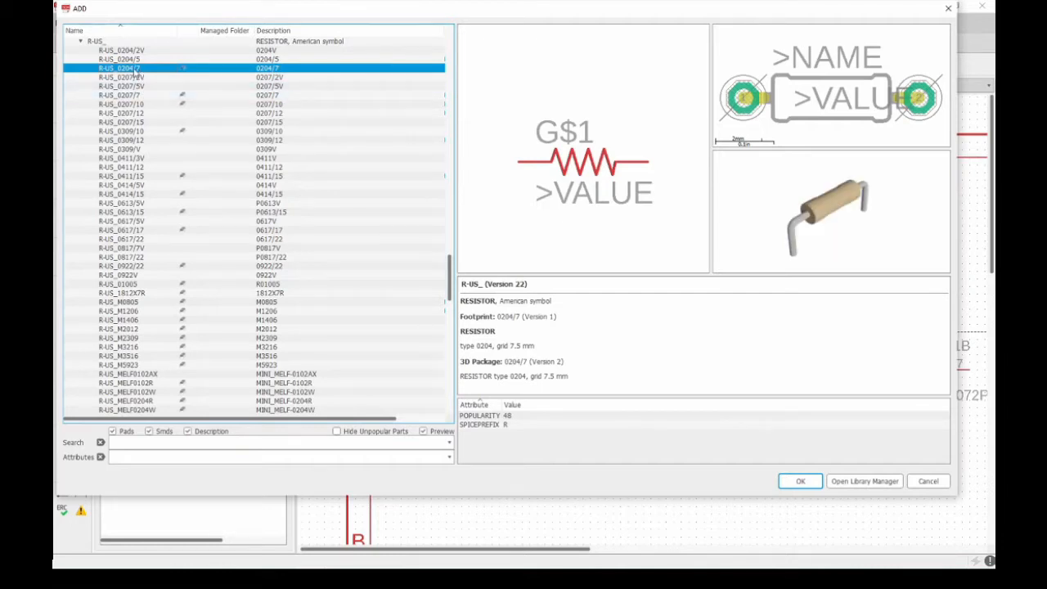
{"action": "left_click", "coordinate": [800, 481]}
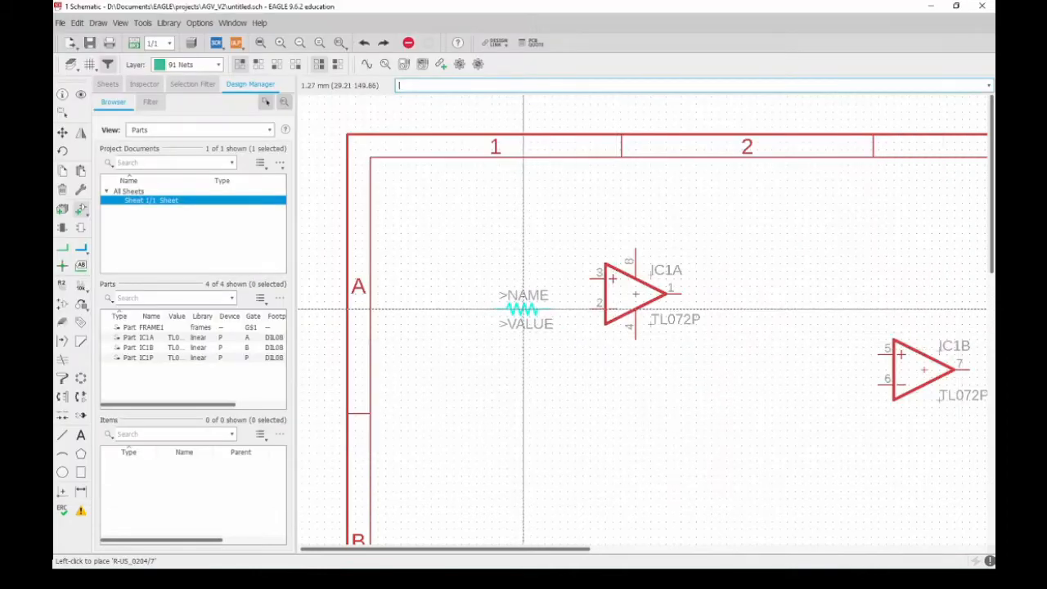
Place four resistors: one horizontal beside IC1A's pin 2, two vertical ones farther left above and below it, and one horizontal below IC1A's output
{"action": "left_click", "coordinate": [528, 309]}
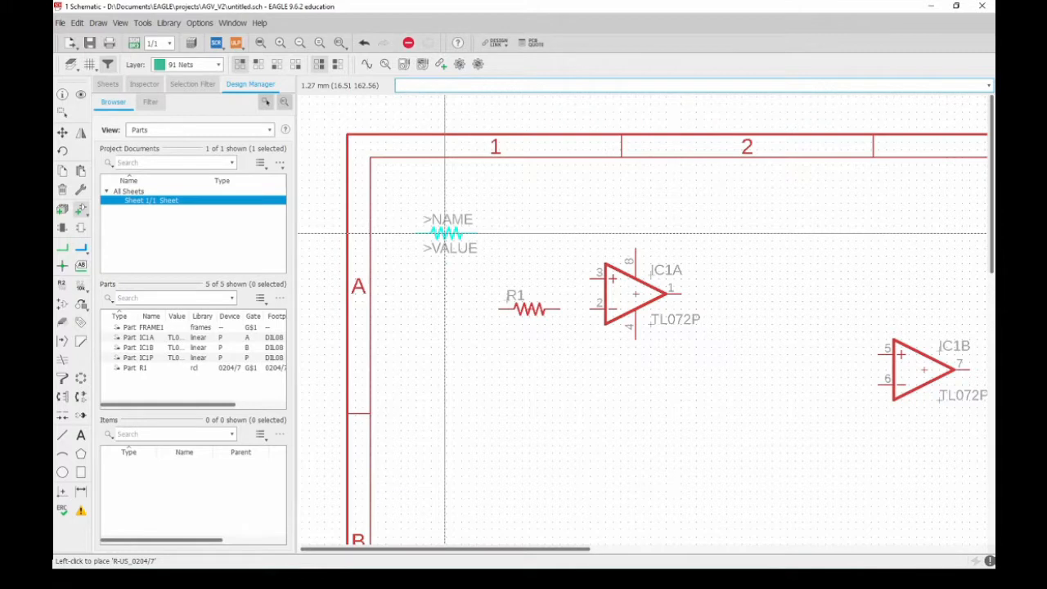
{"action": "right_click", "coordinate": [445, 233]}
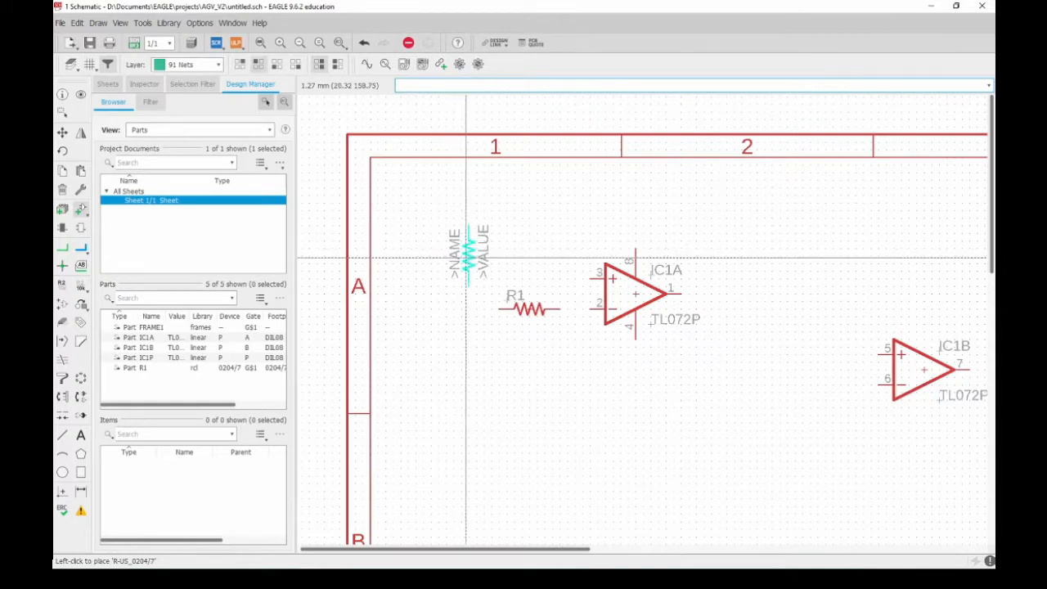
{"action": "left_click", "coordinate": [467, 257]}
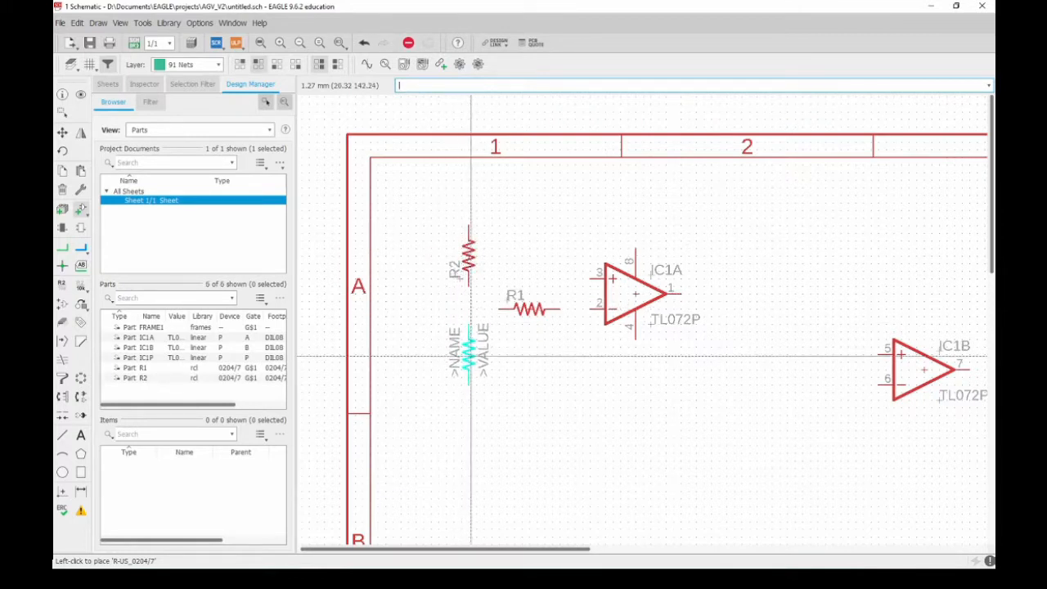
{"action": "left_click", "coordinate": [469, 371]}
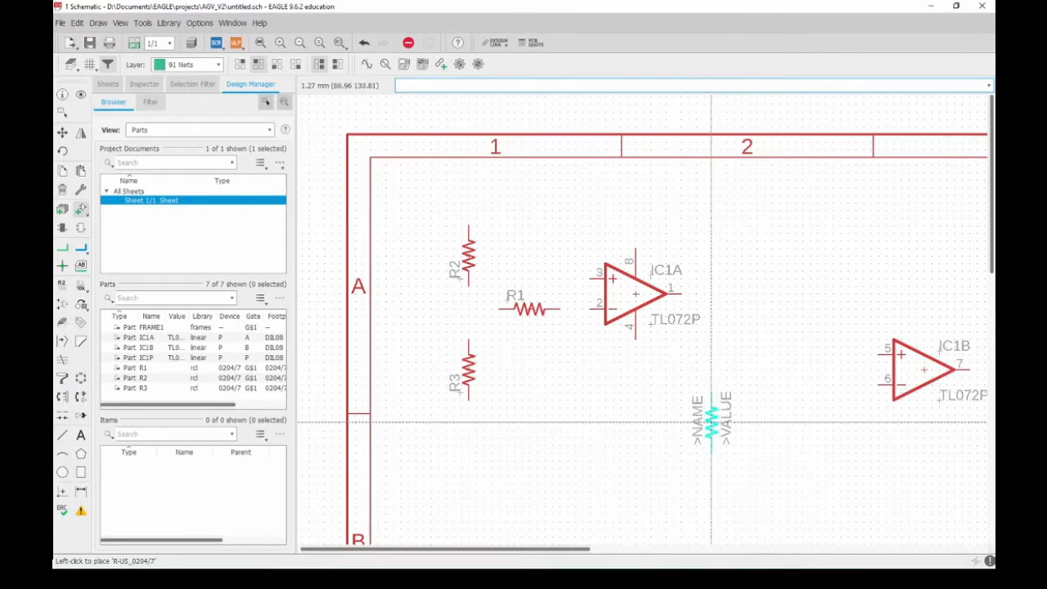
{"action": "right_click", "coordinate": [702, 377]}
{"action": "left_click", "coordinate": [703, 384]}
{"action": "key", "text": "Escape"}
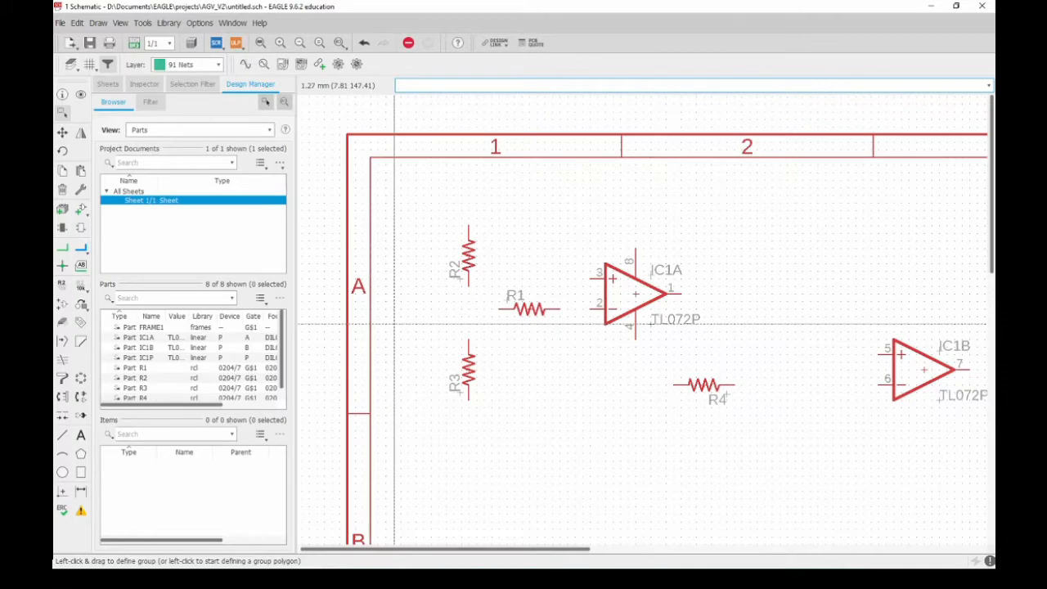
Find the pinhead library of pin header connectors and expand the variants of the two-pin header PINHD-1X2
{"action": "left_click", "coordinate": [81, 211]}
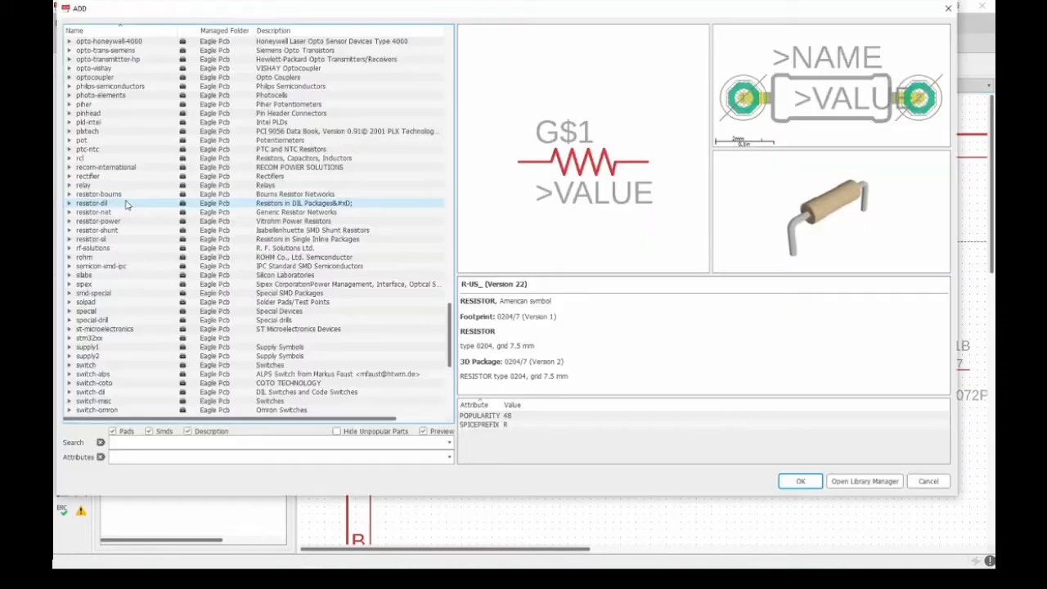
{"action": "left_click", "coordinate": [90, 113]}
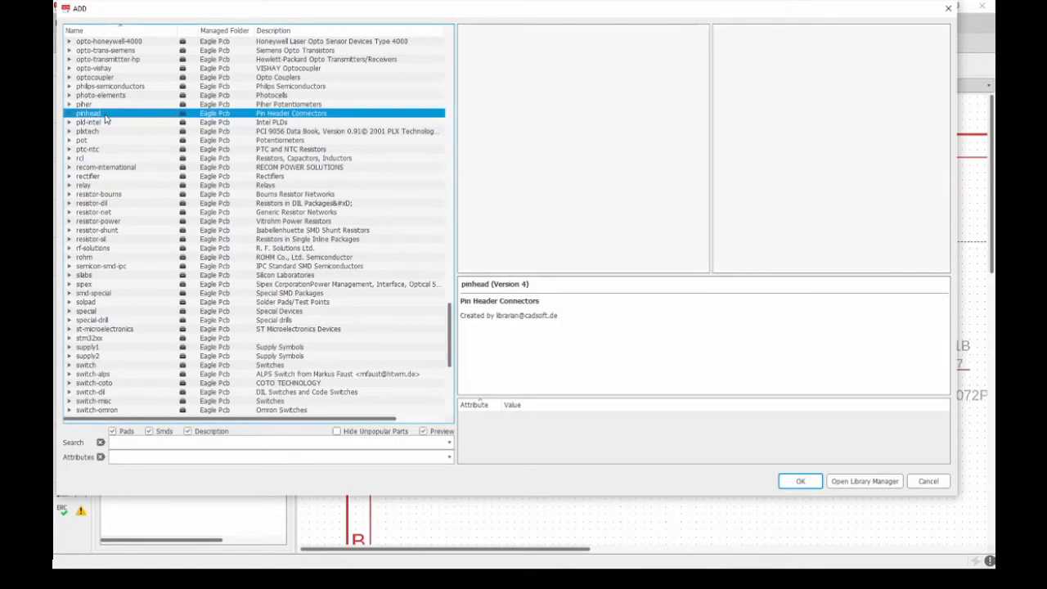
{"action": "double_click", "coordinate": [105, 116]}
{"action": "left_click", "coordinate": [111, 52]}
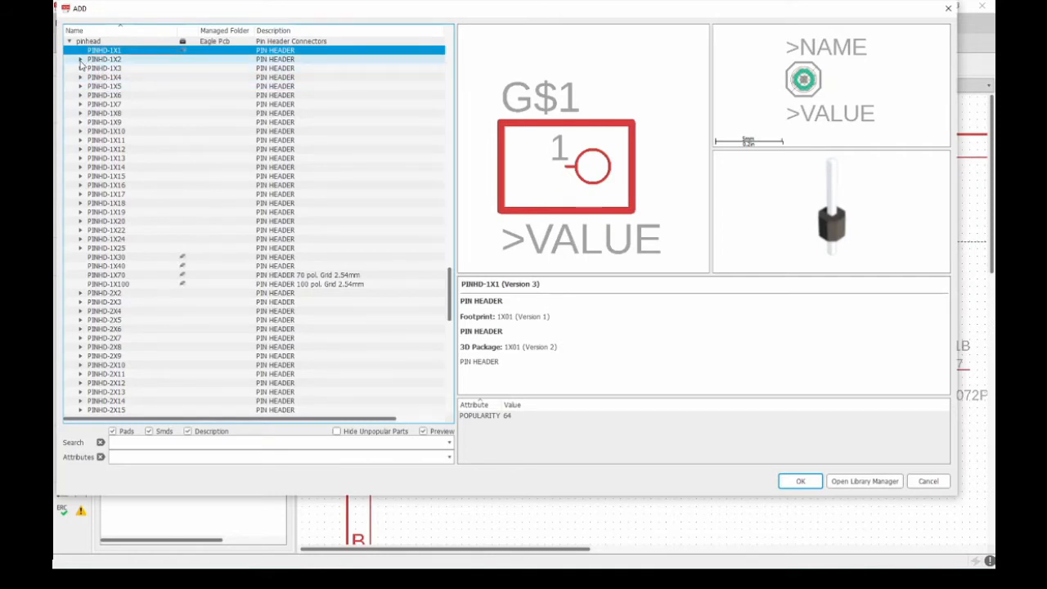
{"action": "left_click", "coordinate": [80, 60]}
{"action": "left_click", "coordinate": [115, 68]}
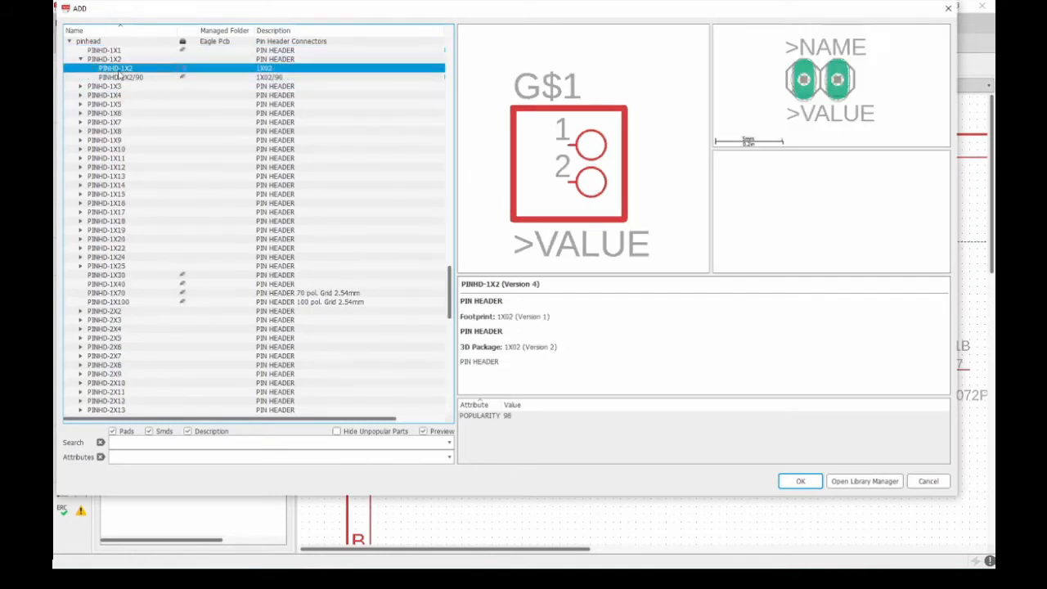
Compare the PINHD-1X2/90 and PINHD-1X2 footprints, and place a PINHD-1X2 header to the left of R1, between R2 and R3
{"action": "left_click", "coordinate": [119, 76]}
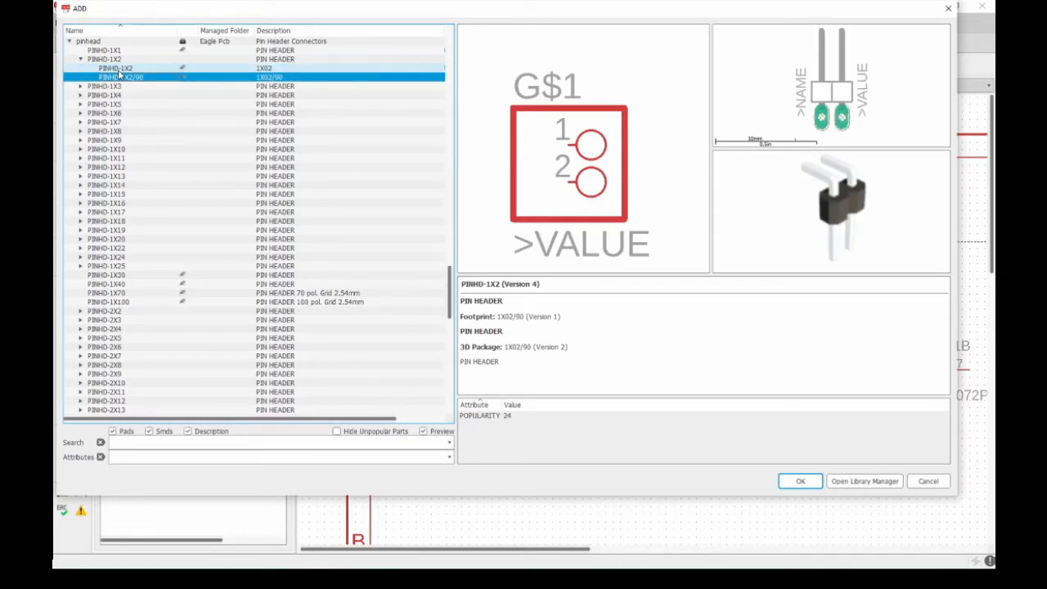
{"action": "left_click", "coordinate": [120, 69]}
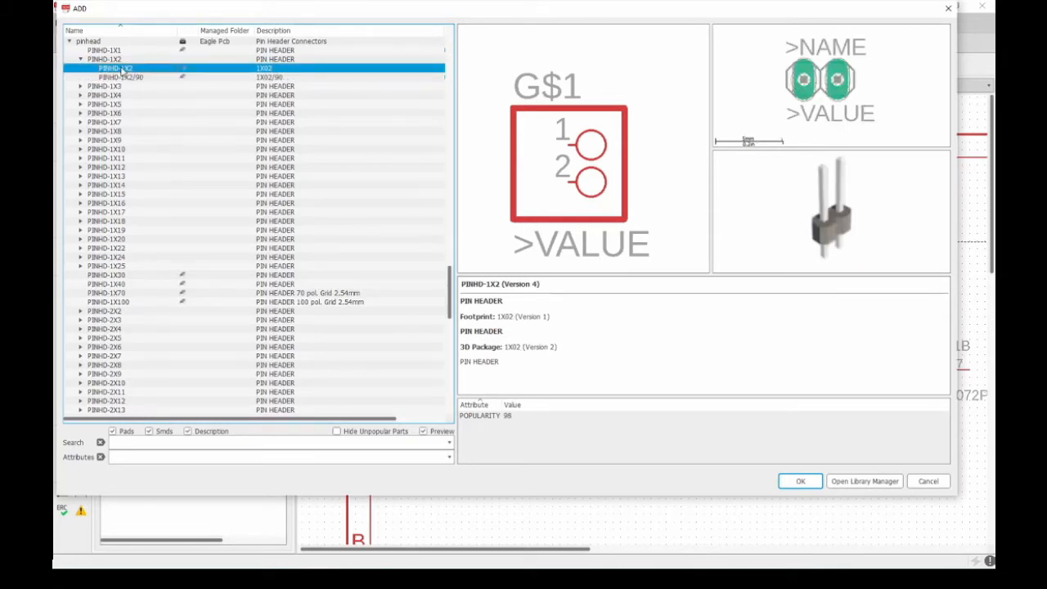
{"action": "double_click", "coordinate": [120, 69]}
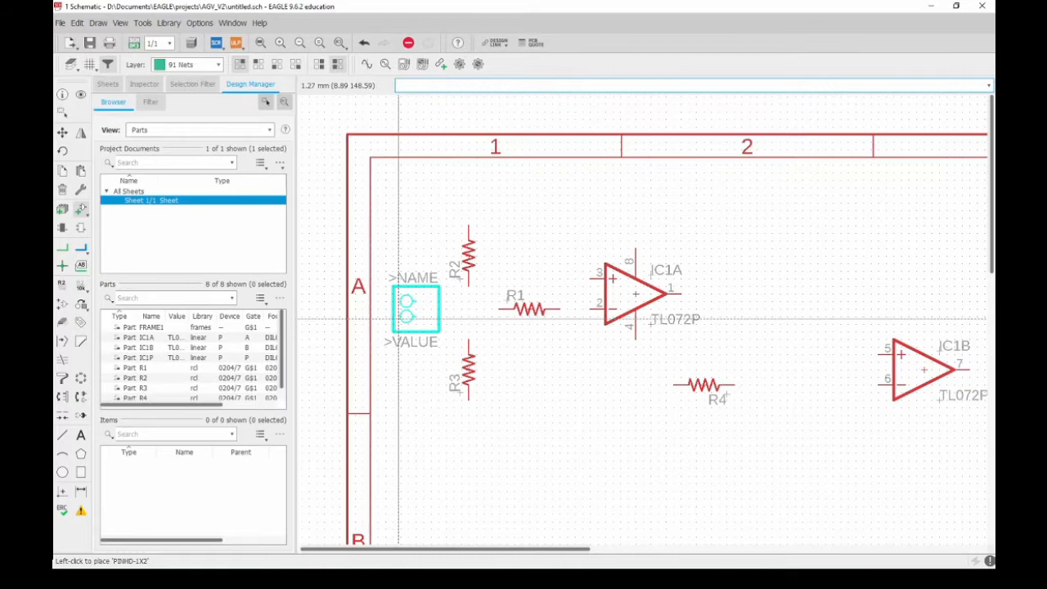
{"action": "key", "text": "Escape"}
{"action": "key", "text": "Escape"}
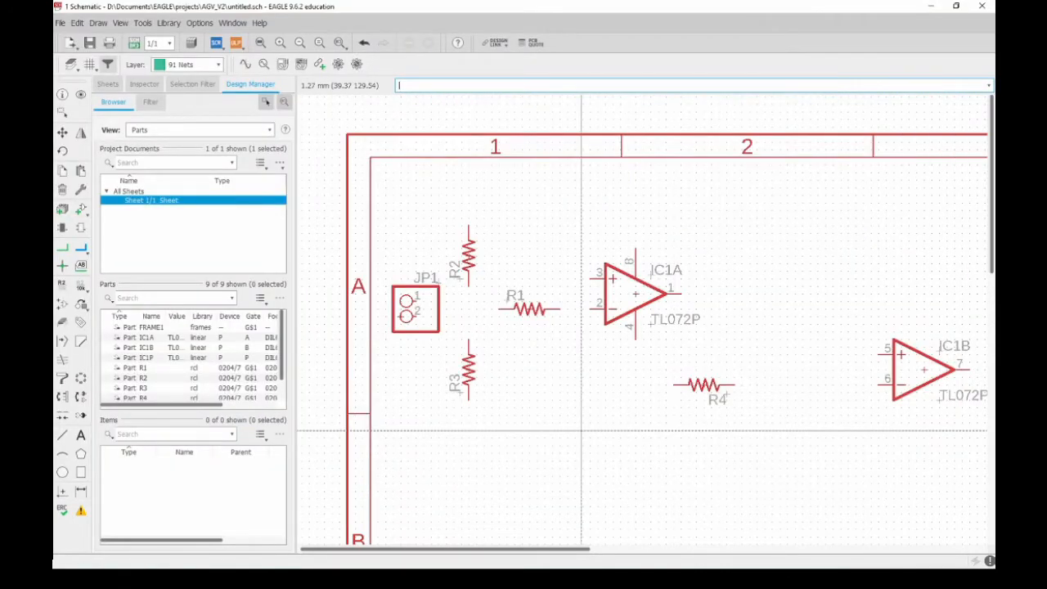
{"action": "key", "text": "Escape"}
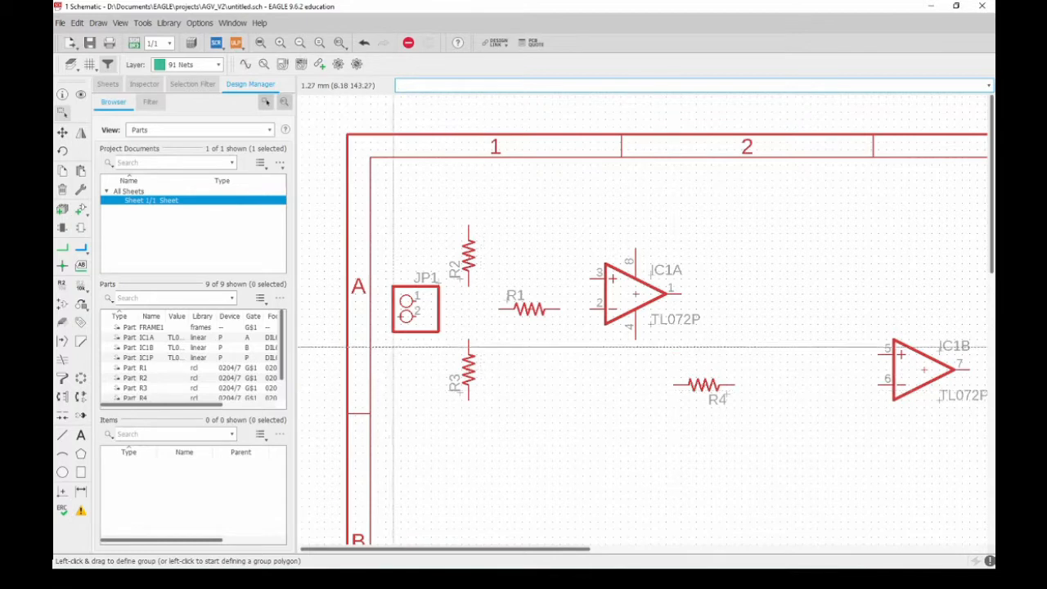
Draw a net from JP1's pin 1 up over R2 and across to IC1A's pin 8
{"action": "left_click", "coordinate": [63, 256]}
{"action": "scroll", "coordinate": [463, 299], "scroll_direction": "up", "scroll_amount": 1}
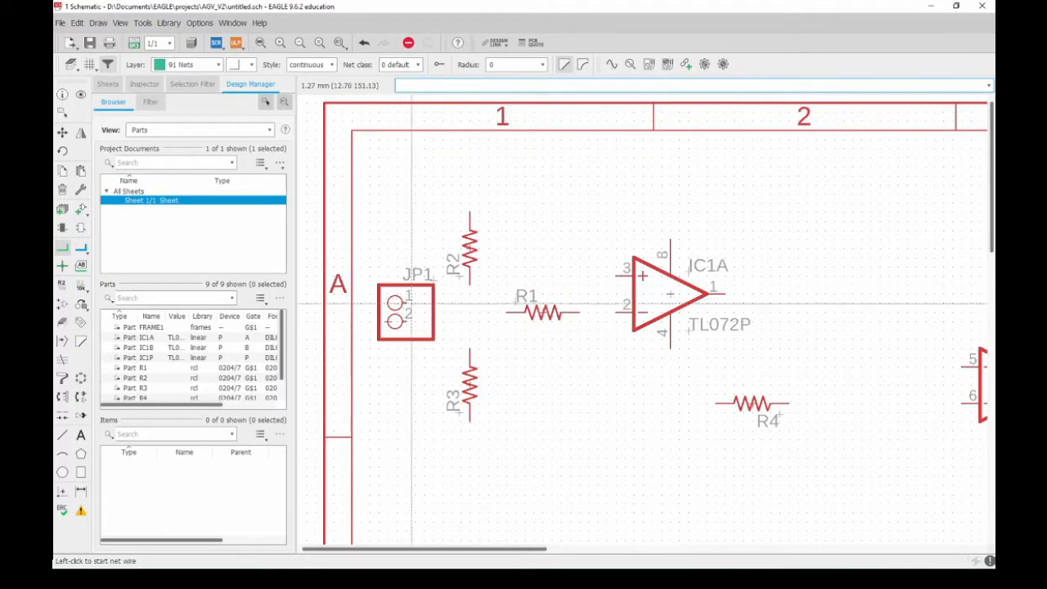
{"action": "left_click", "coordinate": [433, 304]}
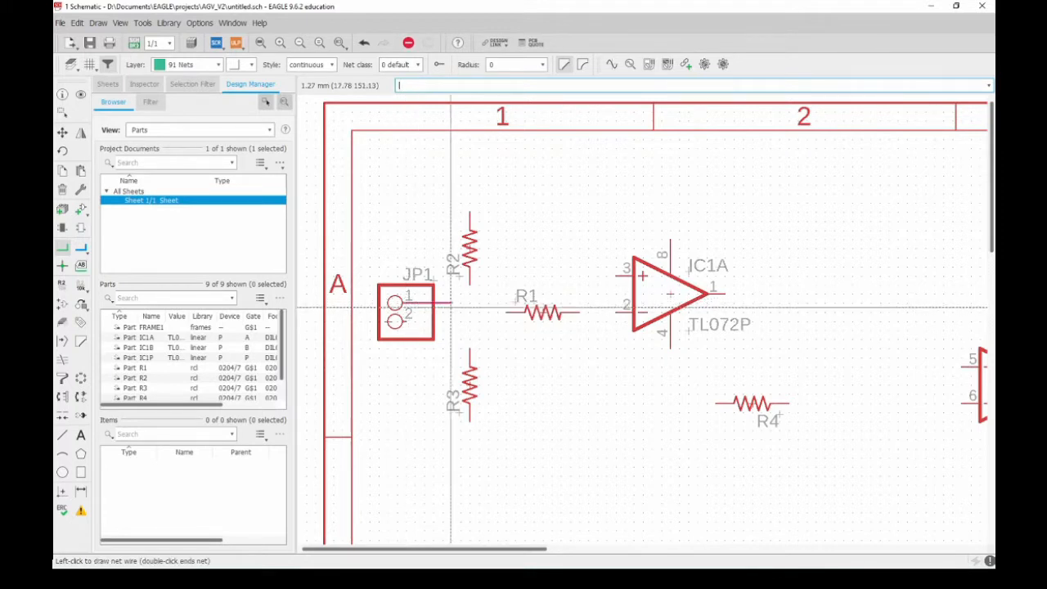
{"action": "left_click", "coordinate": [451, 303]}
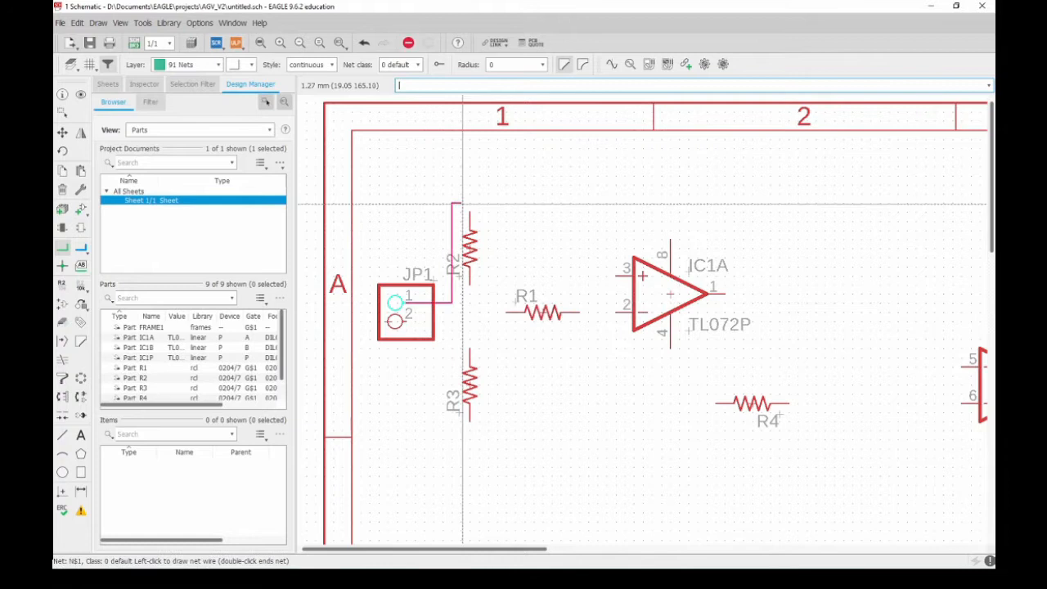
{"action": "left_click", "coordinate": [670, 203]}
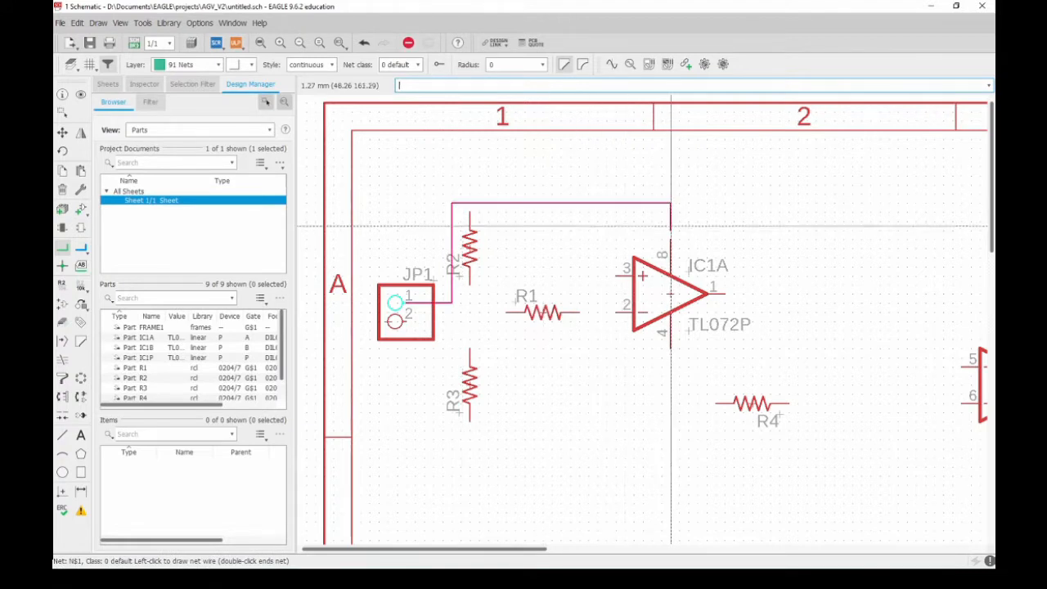
{"action": "left_click", "coordinate": [670, 254]}
Draw a net from JP1's pin 2 down below R3 and across to IC1A's pin 4
{"action": "left_click", "coordinate": [395, 322]}
{"action": "left_click", "coordinate": [451, 437]}
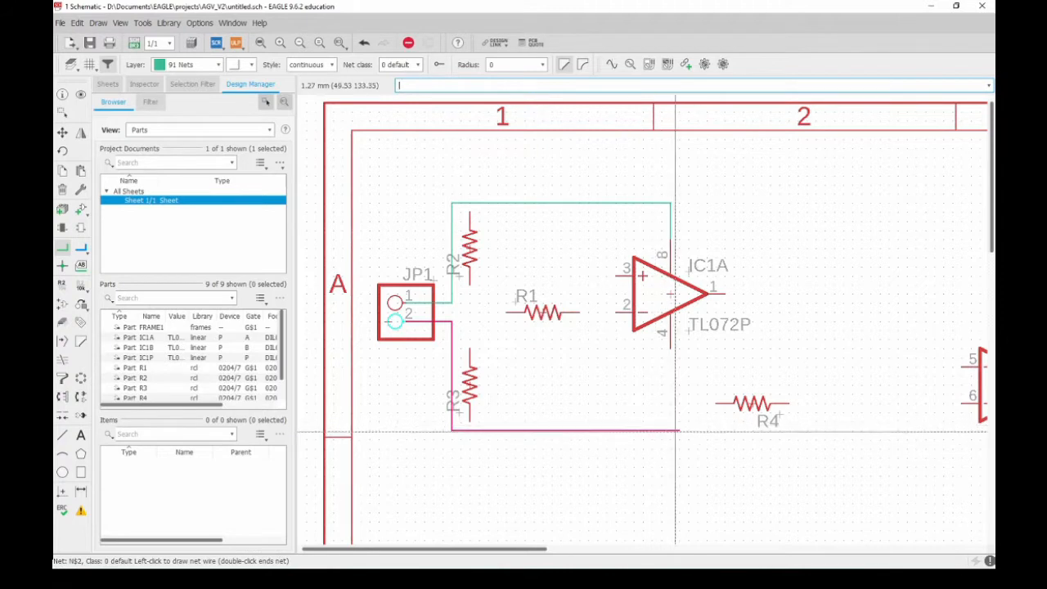
{"action": "left_click", "coordinate": [670, 348]}
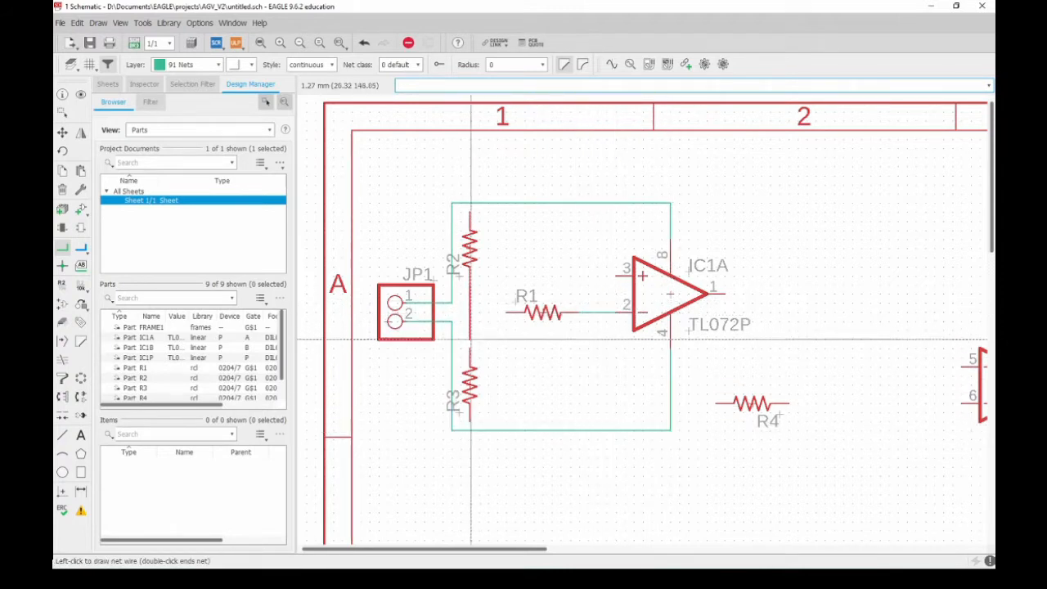
Wire R2 and R3 in series across JP1's two nets, and connect their midpoint through R1 to IC1A's pin 2 and directly to pin 3
{"action": "left_click", "coordinate": [508, 311]}
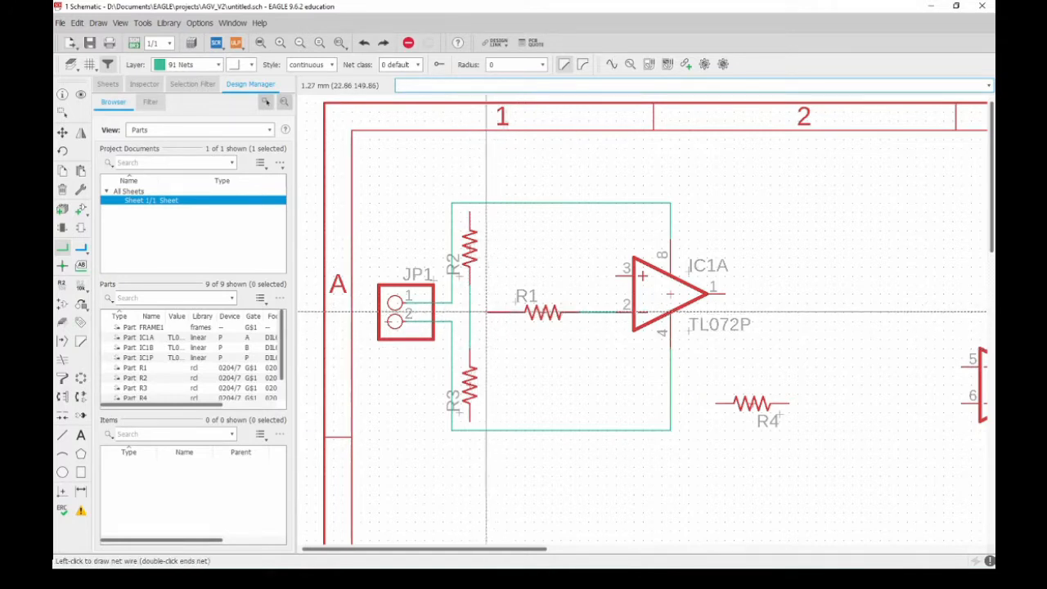
{"action": "left_click", "coordinate": [470, 313]}
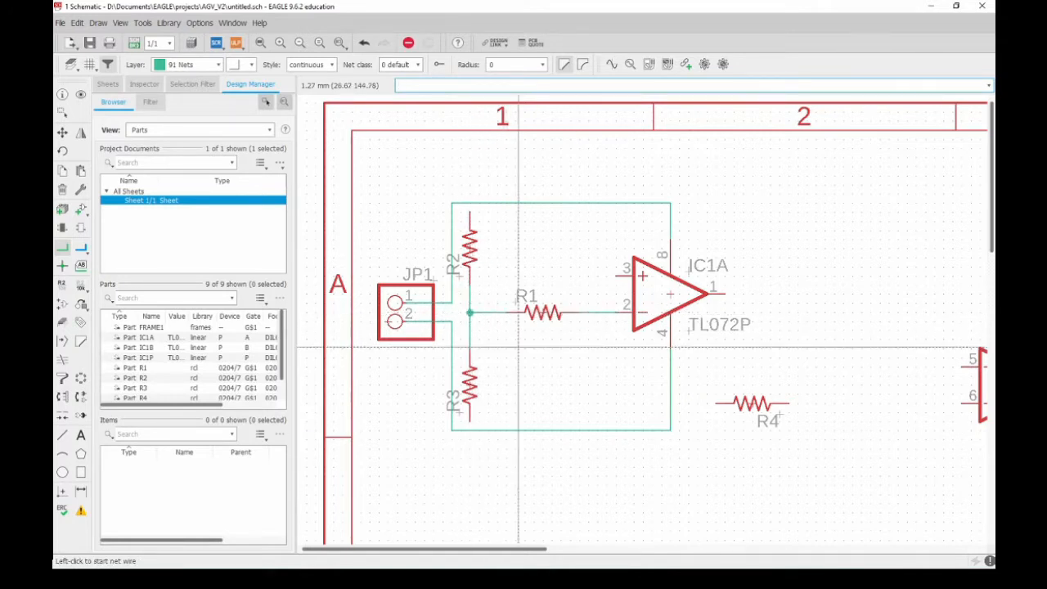
{"action": "left_click", "coordinate": [470, 212]}
{"action": "left_click", "coordinate": [469, 203]}
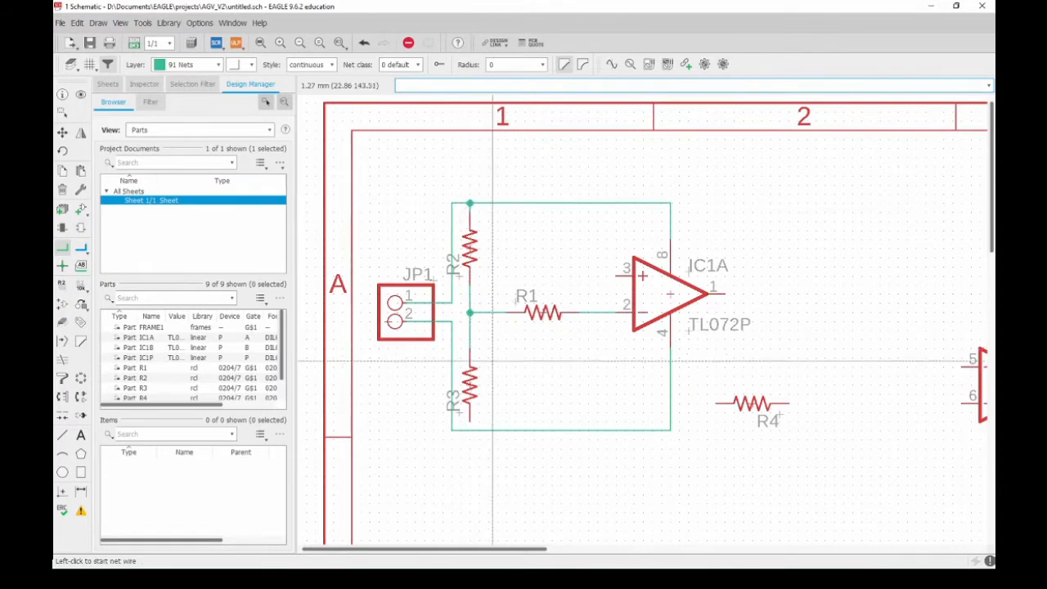
{"action": "left_click", "coordinate": [470, 422]}
{"action": "left_click", "coordinate": [469, 430]}
{"action": "left_click", "coordinate": [617, 275]}
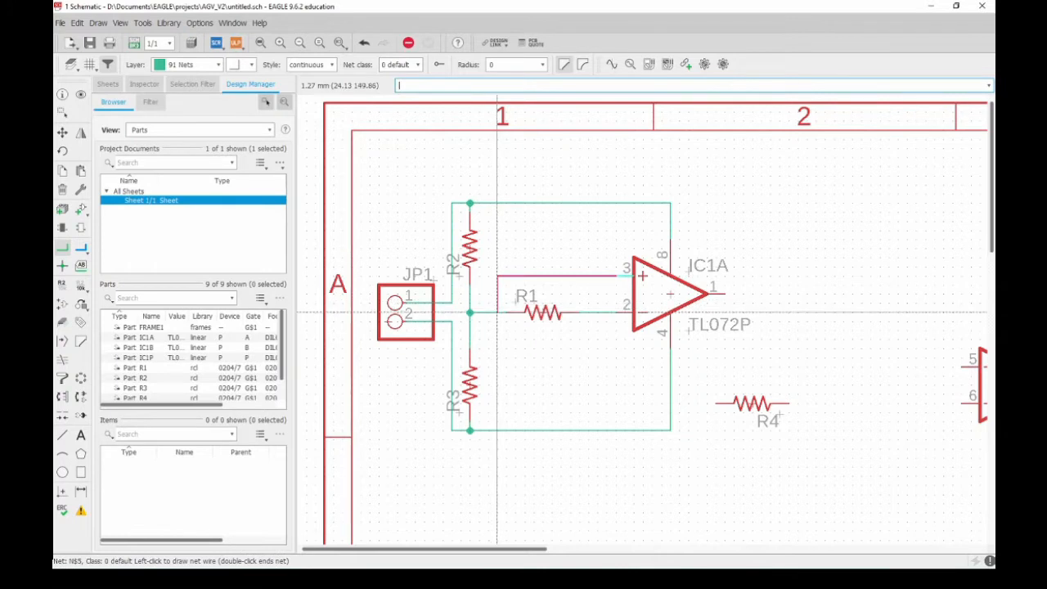
{"action": "left_click", "coordinate": [497, 311]}
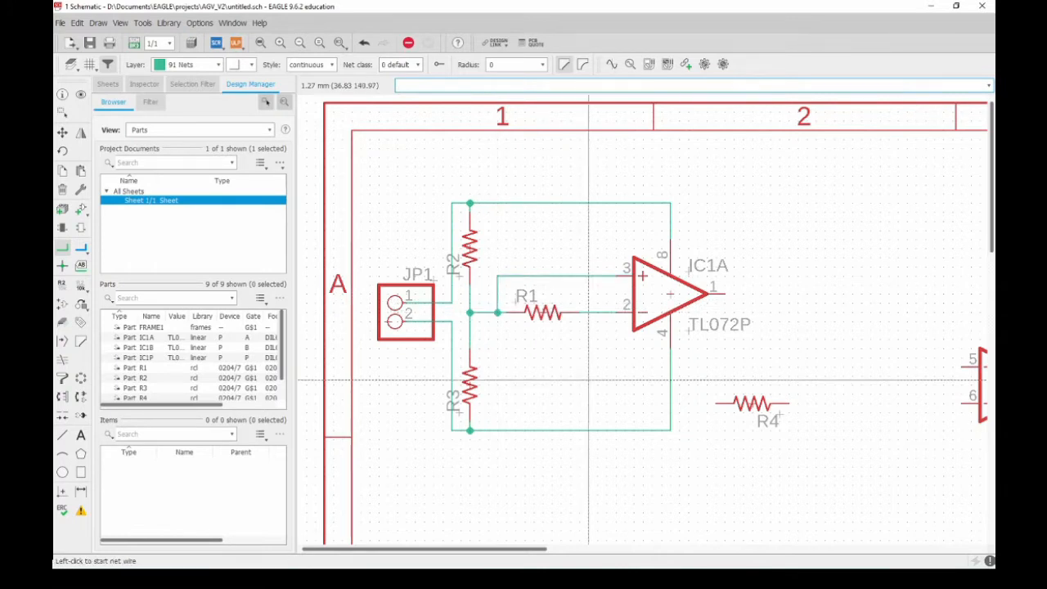
Collapse the pinhead library and expand the supply1 library of supply symbols
{"action": "left_click", "coordinate": [80, 209]}
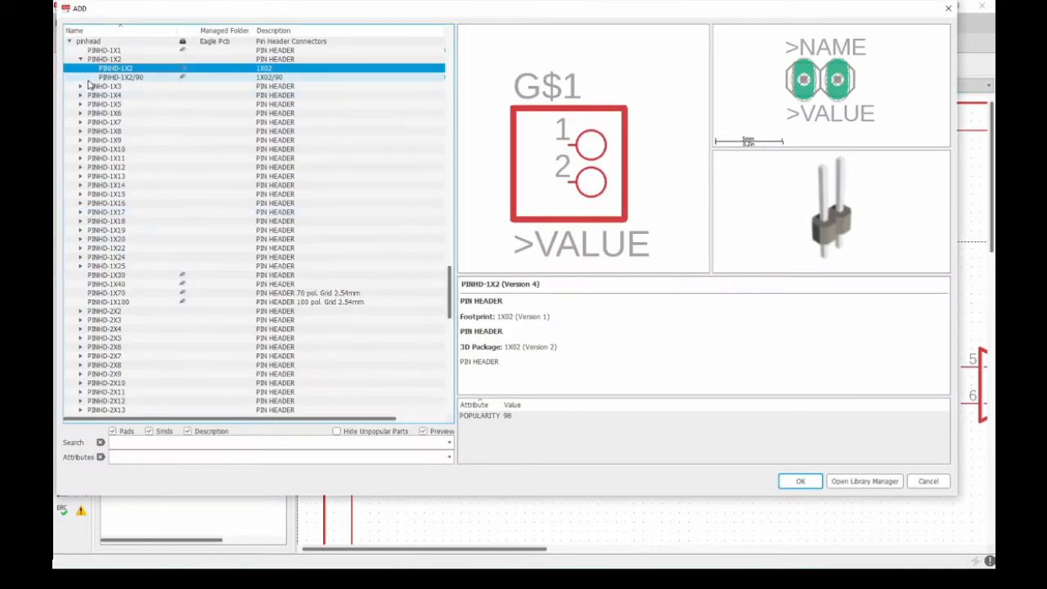
{"action": "left_click", "coordinate": [70, 42]}
{"action": "left_click", "coordinate": [85, 275]}
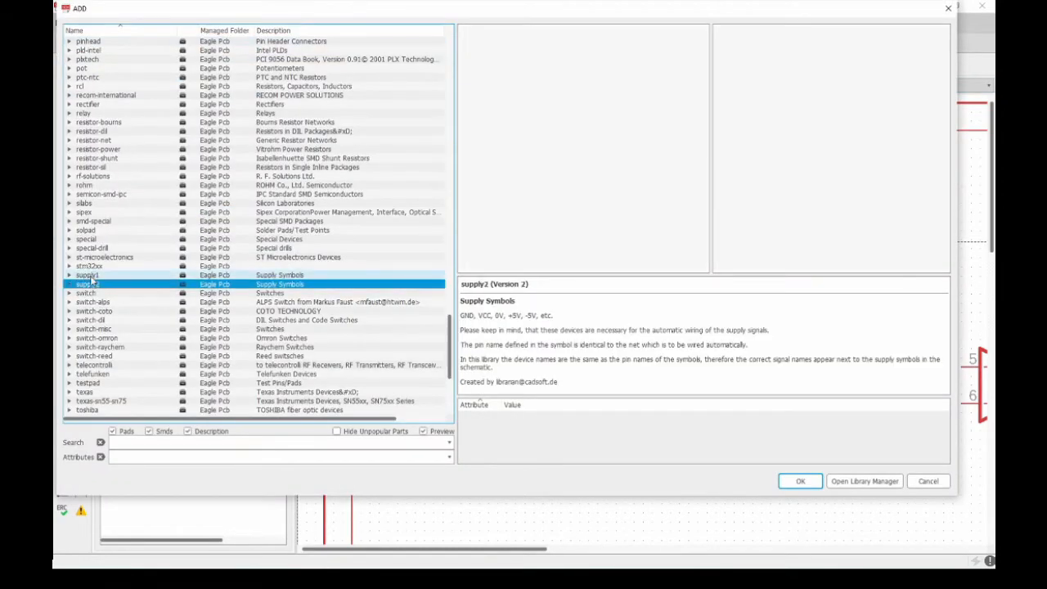
{"action": "left_click", "coordinate": [69, 277]}
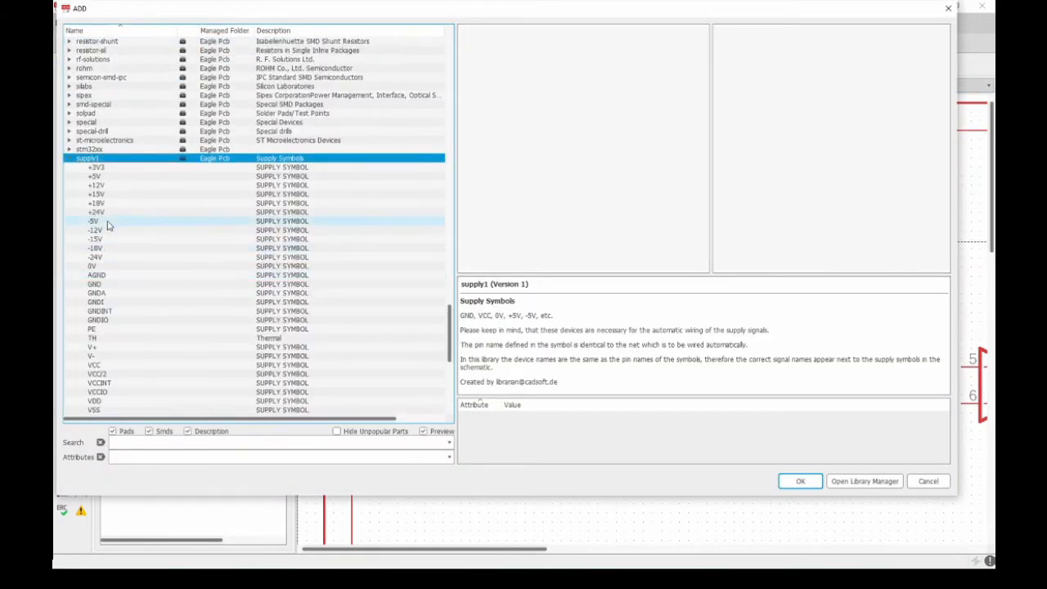
Preview the +3V3, +12V and V- supply symbols, and place a V+ symbol above the net corner over IC1A's pin 8
{"action": "left_click", "coordinate": [102, 169]}
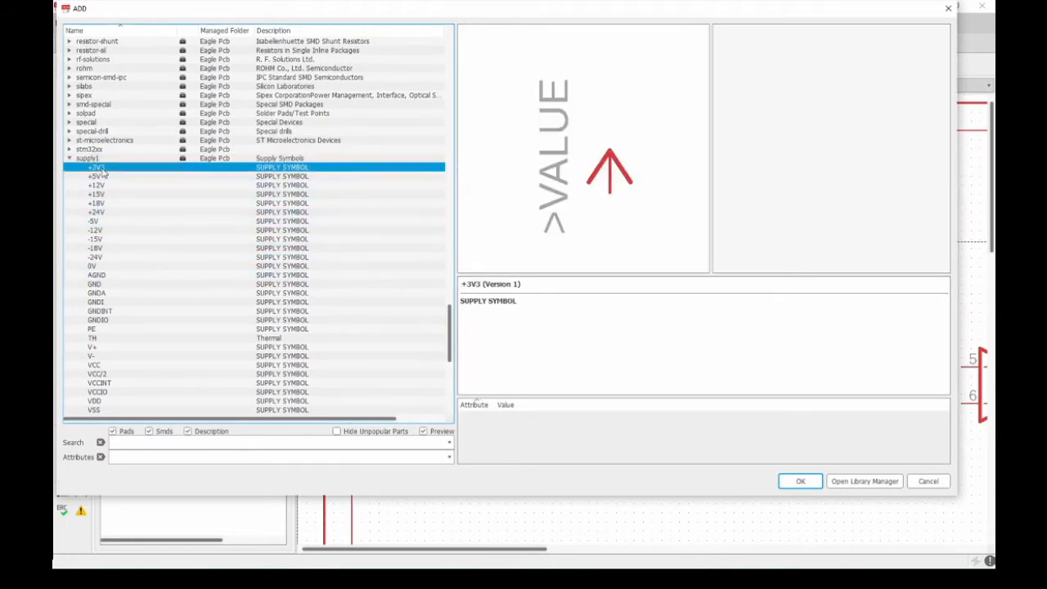
{"action": "left_click", "coordinate": [105, 176]}
{"action": "left_click", "coordinate": [104, 186]}
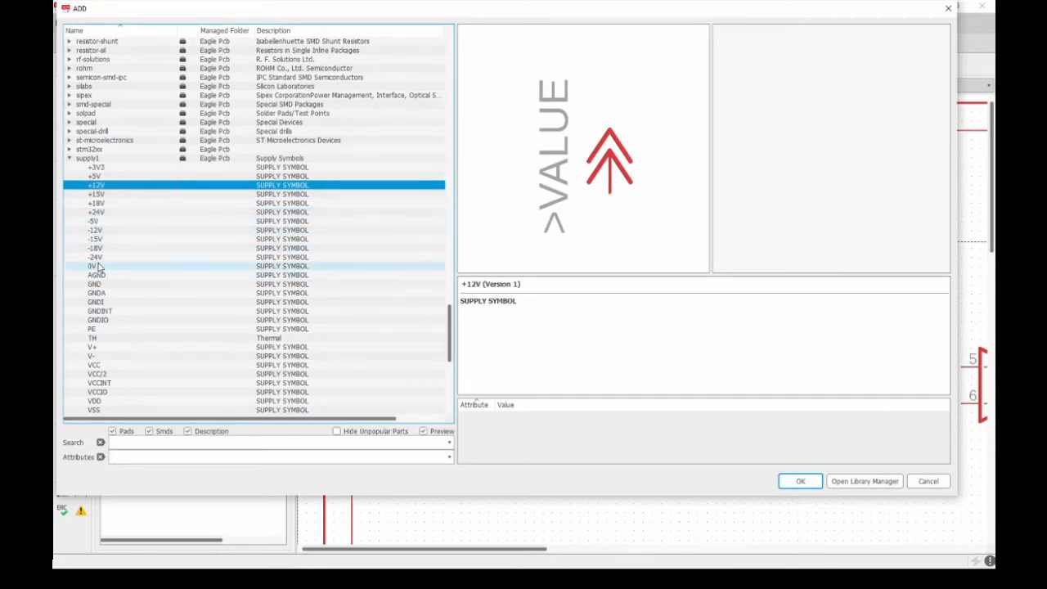
{"action": "left_click", "coordinate": [103, 355]}
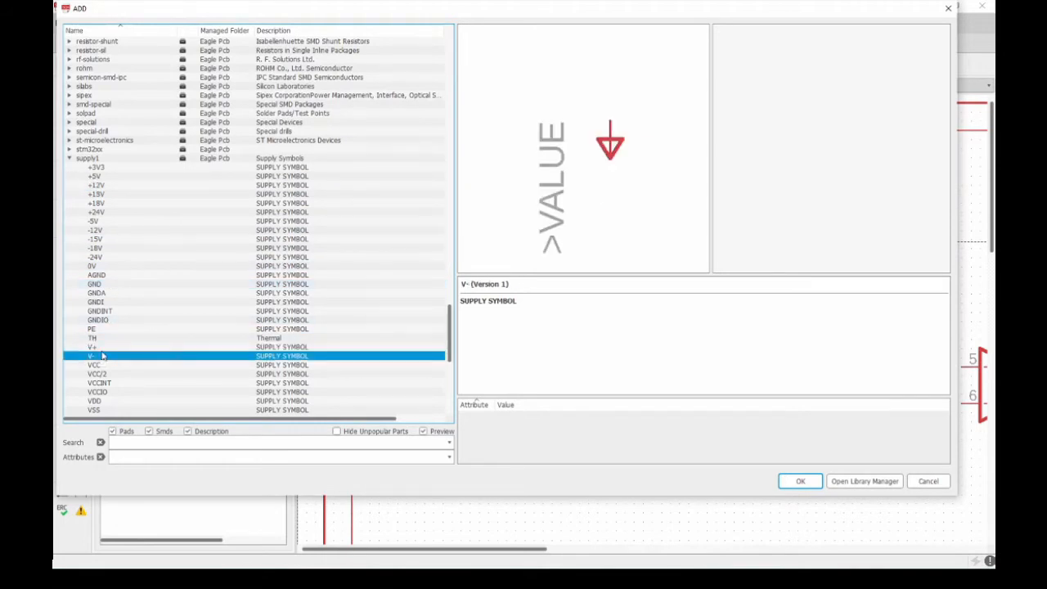
{"action": "left_click", "coordinate": [103, 349]}
{"action": "double_click", "coordinate": [162, 350]}
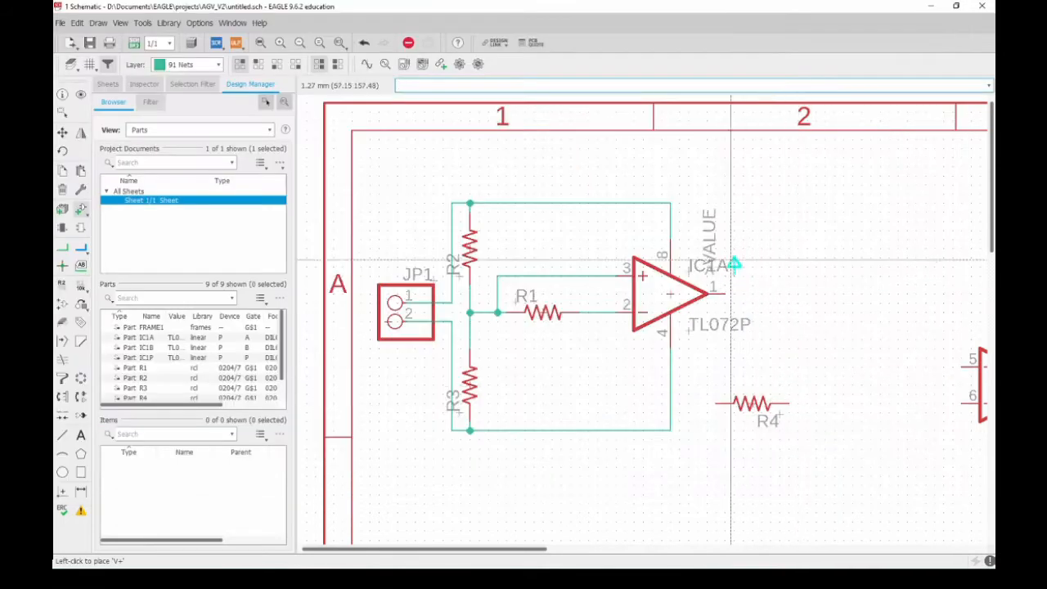
{"action": "key", "text": "Escape"}
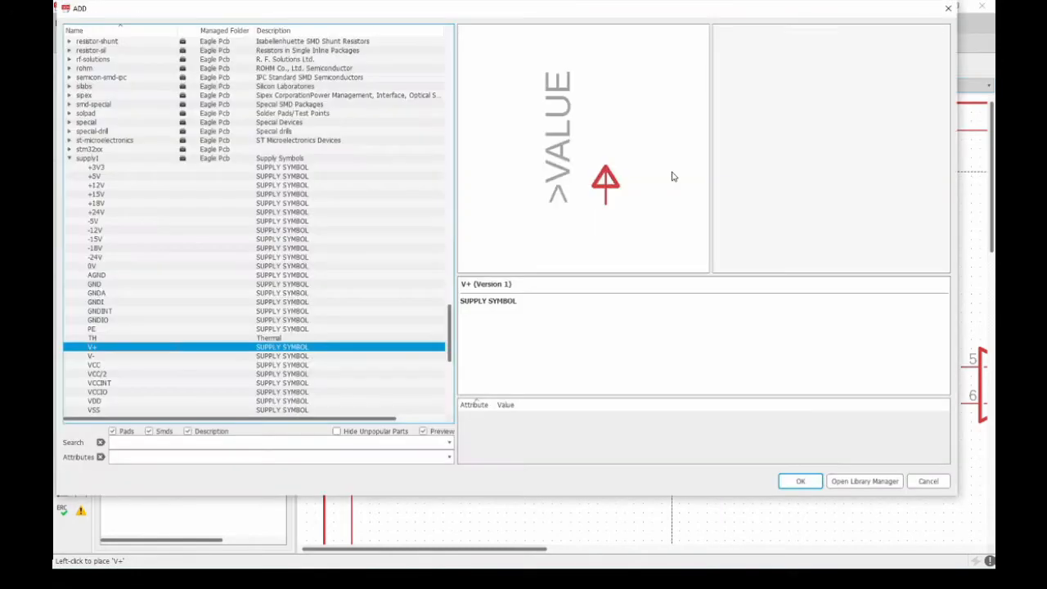
Place a V- supply symbol below the net corner under IC1A's pin 4
{"action": "left_click", "coordinate": [176, 356]}
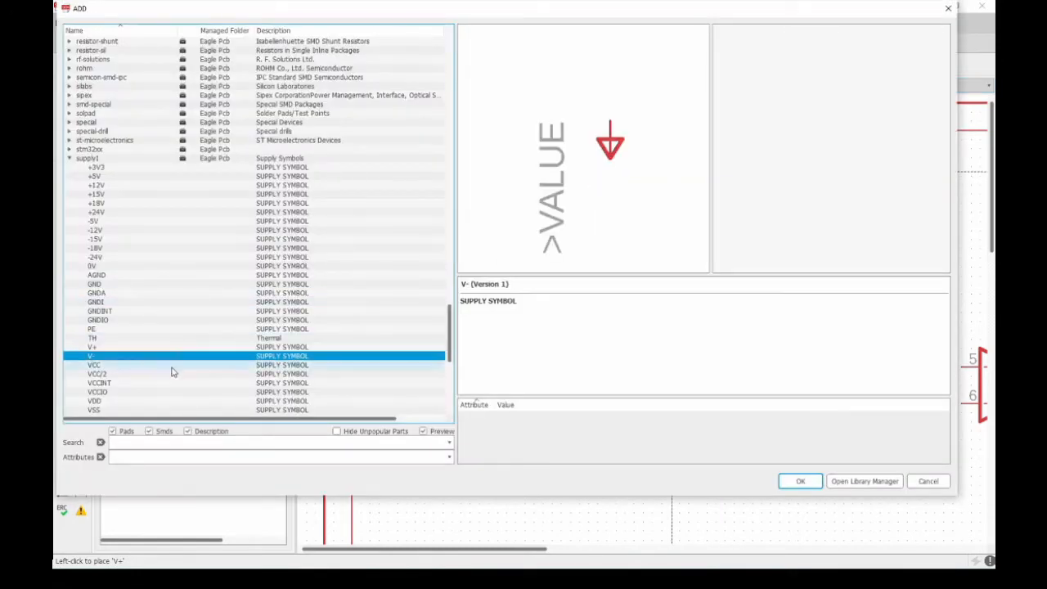
{"action": "left_click", "coordinate": [800, 481]}
{"action": "left_click", "coordinate": [670, 451]}
{"action": "key", "text": "Escape"}
{"action": "key", "text": "Escape"}
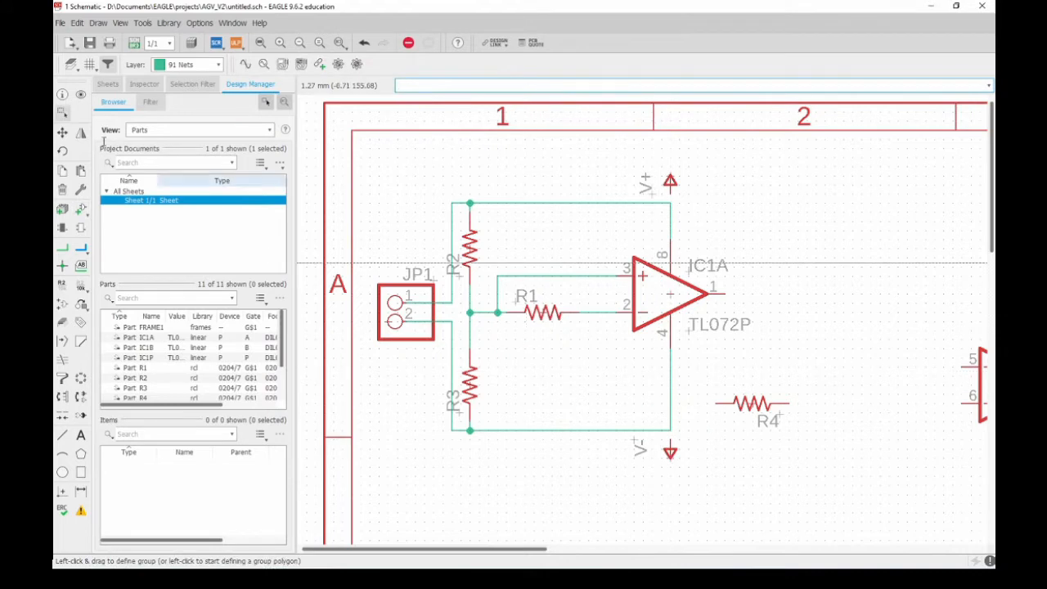
Preview the AGND, GND, GNDA, GNDI, GNDINT and GNDIO ground symbols in the supply1 library
{"action": "left_click", "coordinate": [83, 210]}
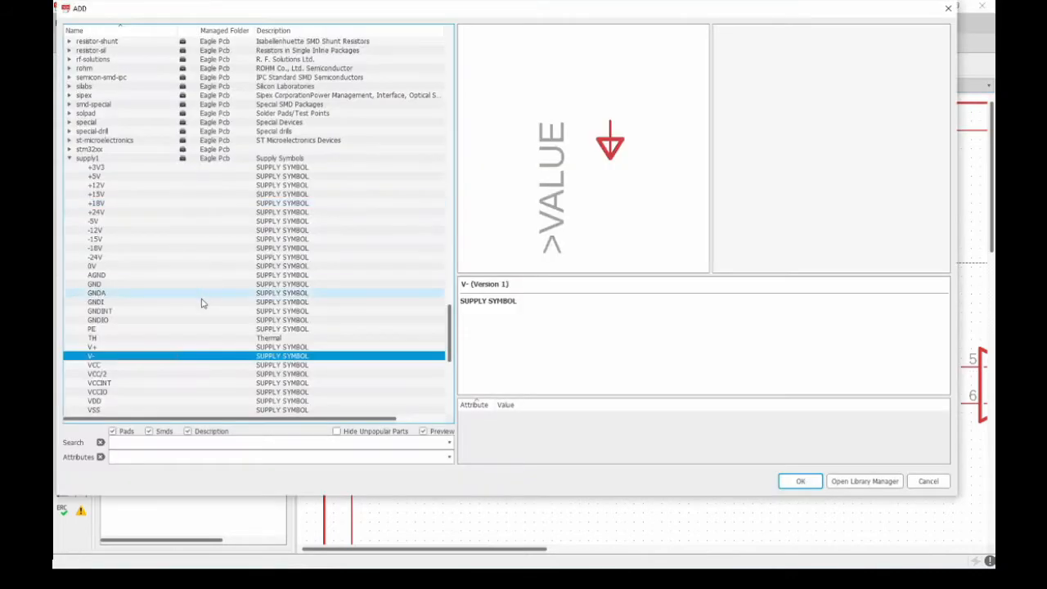
{"action": "left_click", "coordinate": [111, 277]}
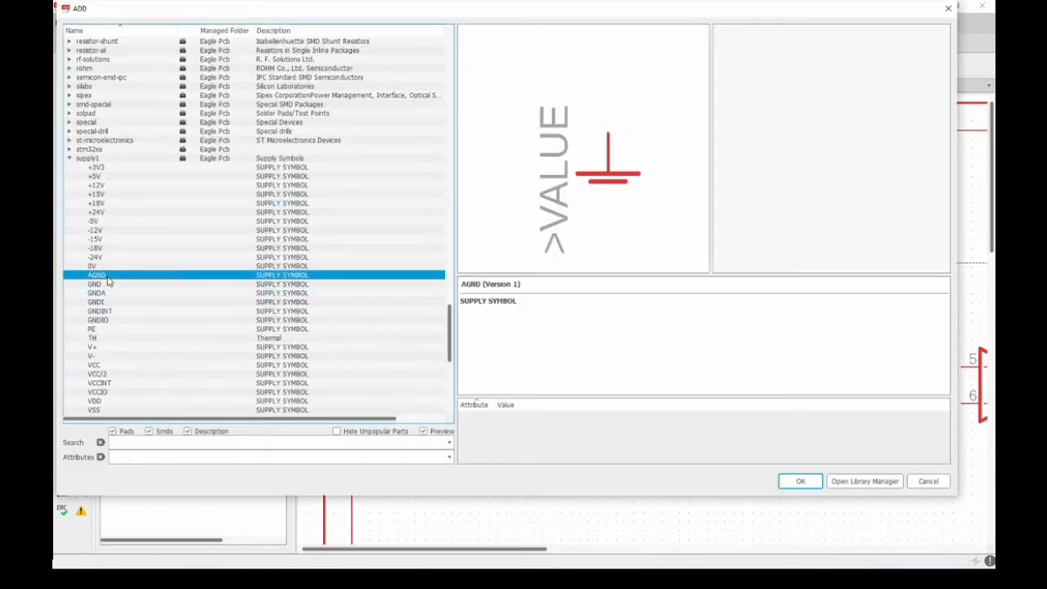
{"action": "left_click", "coordinate": [107, 286]}
{"action": "left_click", "coordinate": [108, 293]}
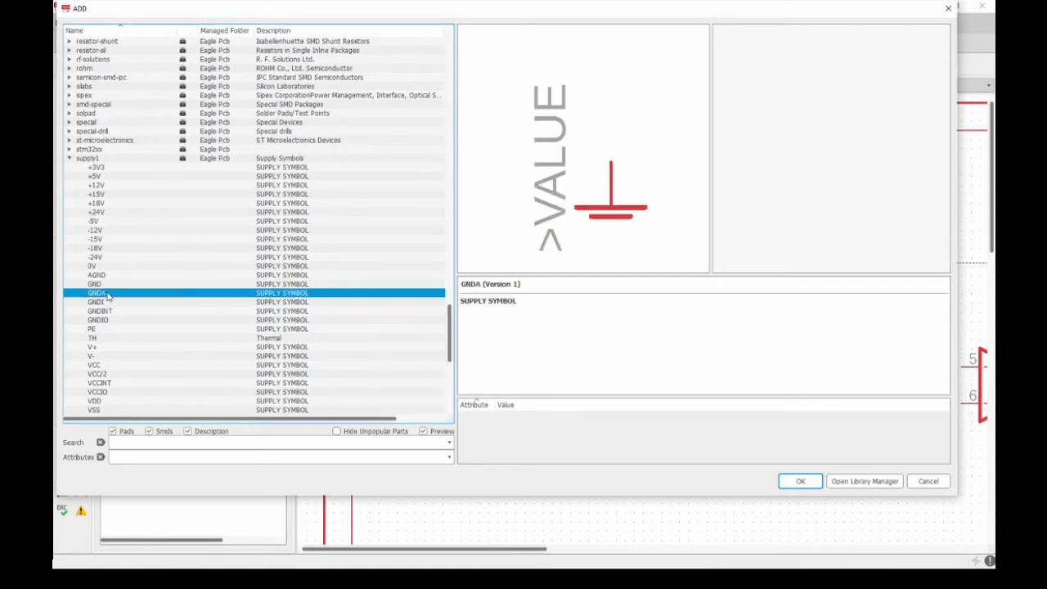
{"action": "left_click", "coordinate": [107, 302]}
{"action": "left_click", "coordinate": [107, 311]}
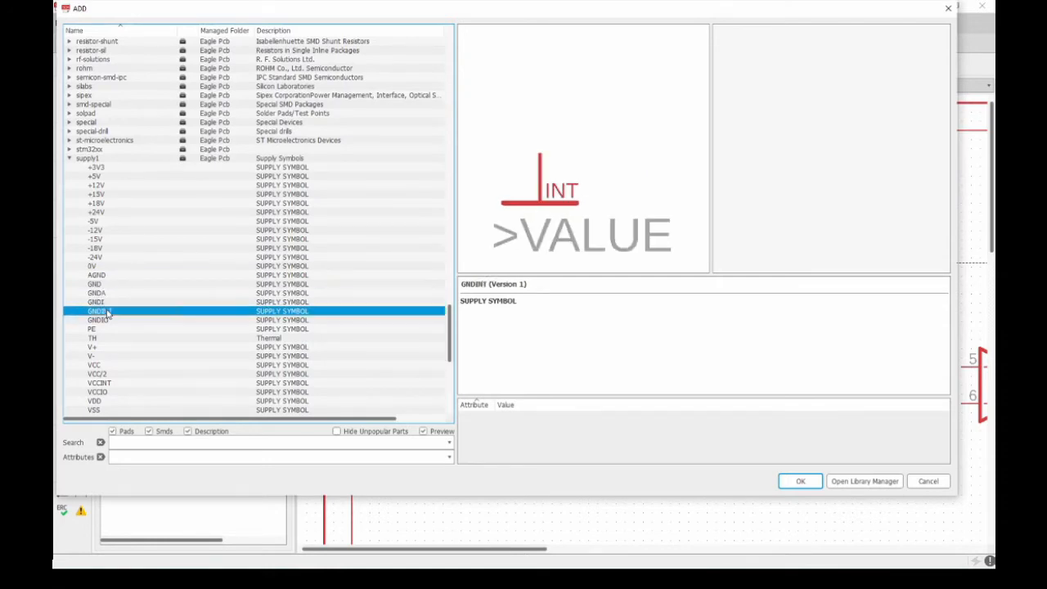
{"action": "left_click", "coordinate": [108, 320]}
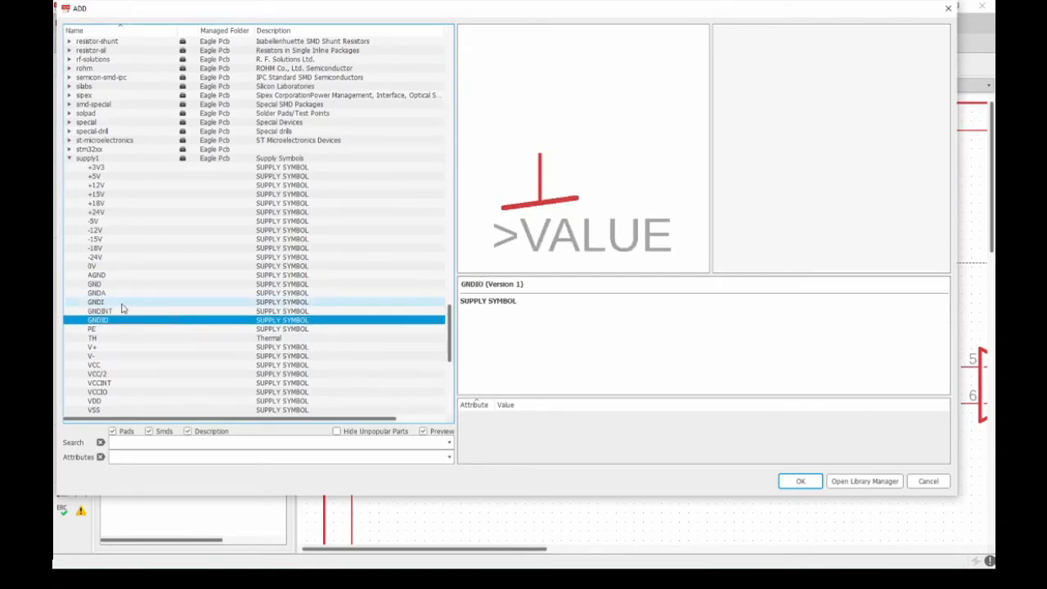
Place a GND symbol from the supply2 library beyond IC1A's output pin 1, above R4
{"action": "left_click", "coordinate": [69, 159]}
{"action": "double_click", "coordinate": [78, 167]}
{"action": "left_click", "coordinate": [98, 338]}
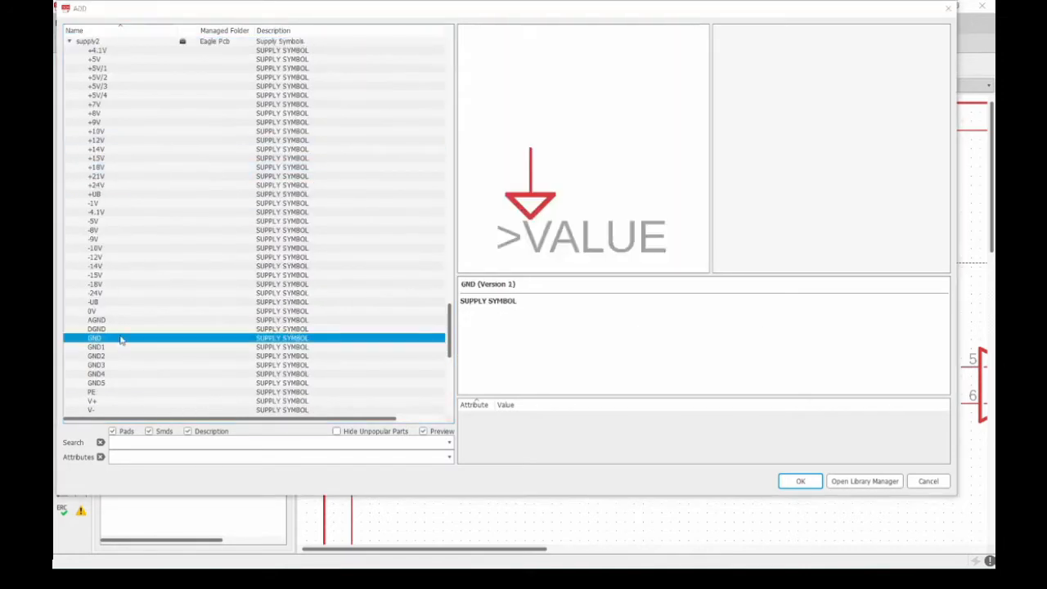
{"action": "left_click", "coordinate": [800, 481]}
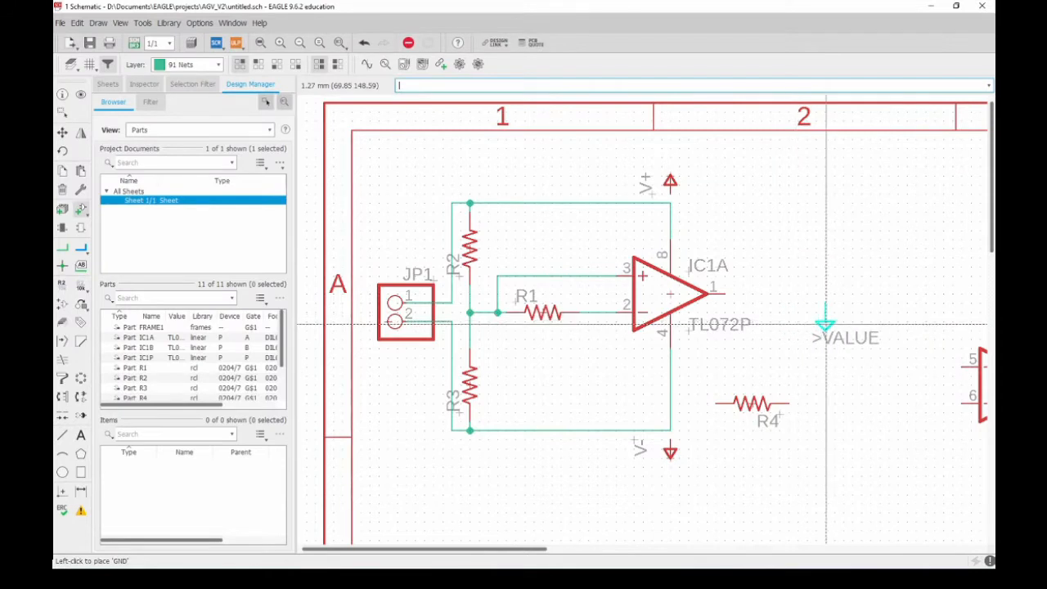
{"action": "left_click", "coordinate": [835, 321]}
Wire the V- and V+ symbols to the net corners at IC1A's pins 4 and 8, merging the nets into the supply nets
{"action": "key", "text": "alt+n"}
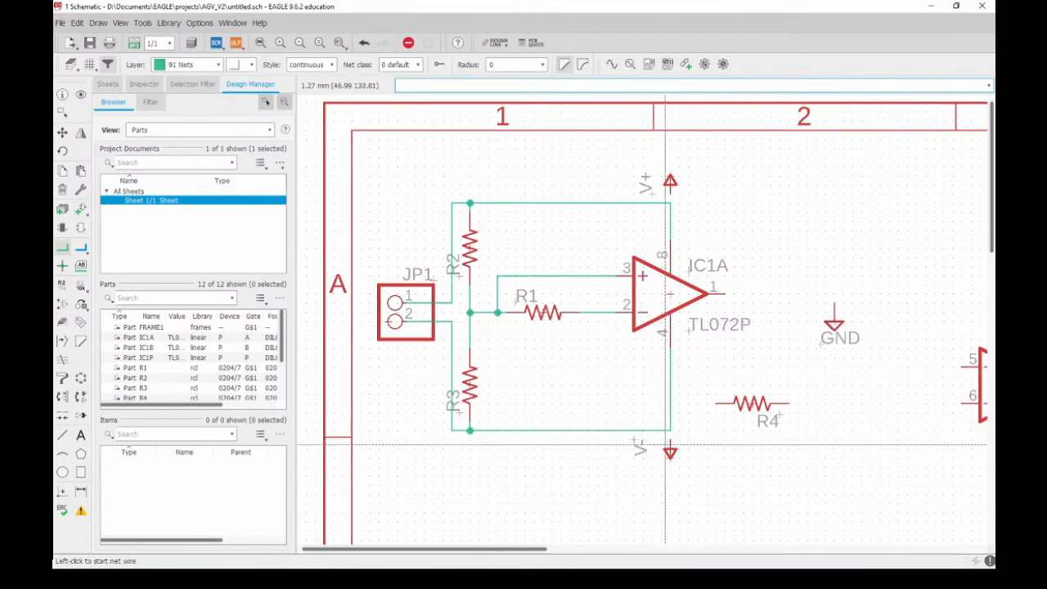
{"action": "left_click", "coordinate": [671, 440]}
{"action": "left_click", "coordinate": [670, 428]}
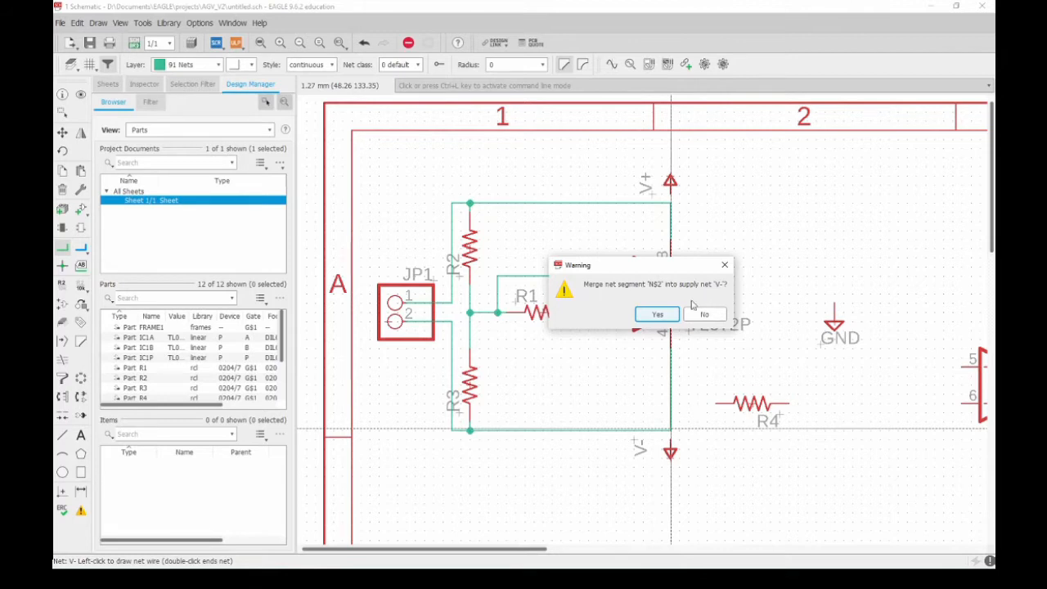
{"action": "left_click", "coordinate": [658, 315]}
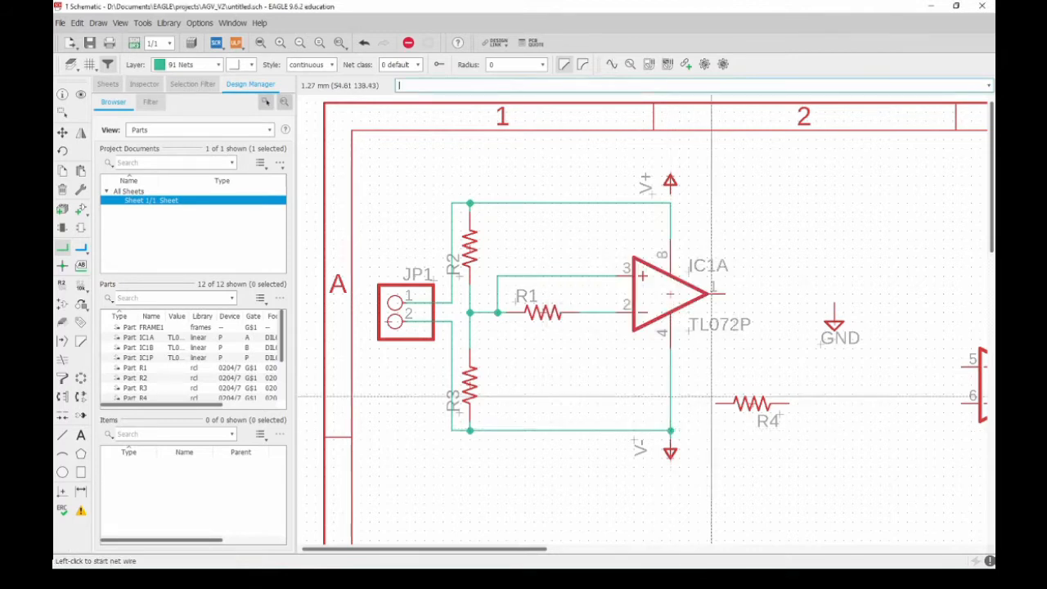
{"action": "left_click", "coordinate": [671, 202]}
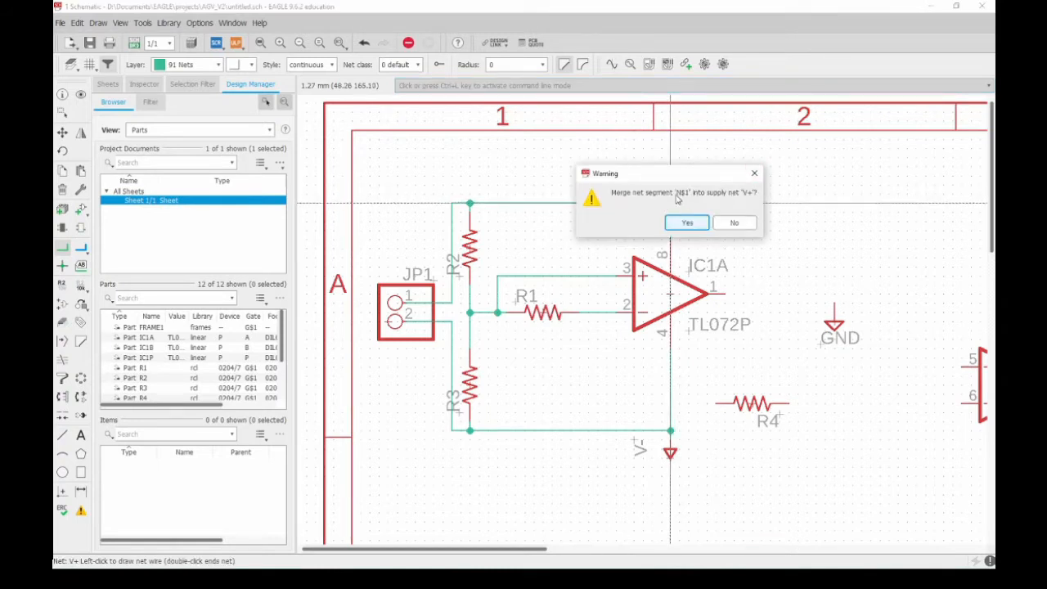
{"action": "left_click", "coordinate": [687, 222]}
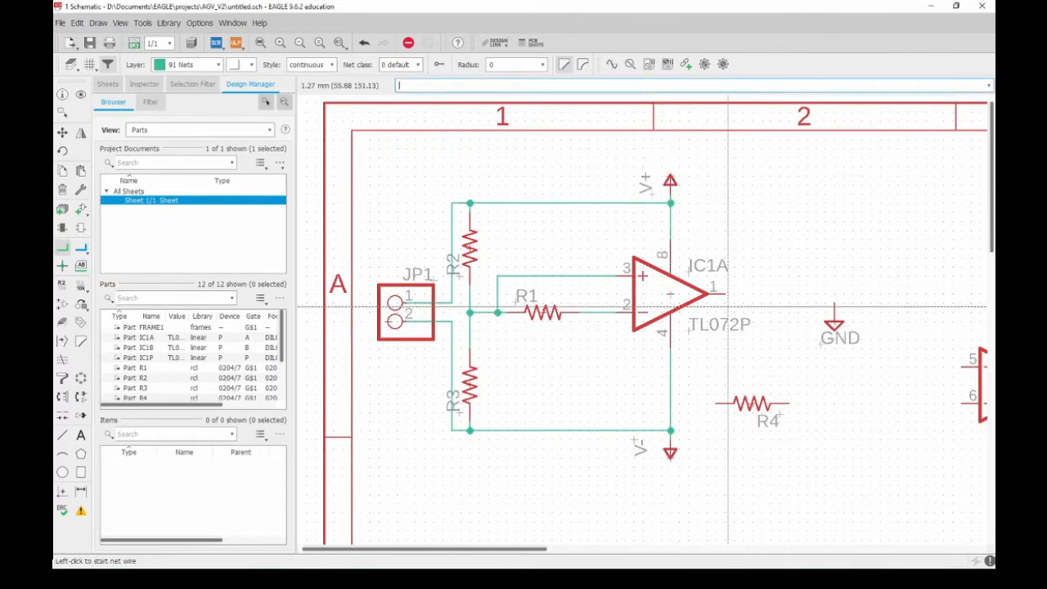
Wire IC1A's output pin 1 to the GND symbol and check the net name in the wire's properties
{"action": "left_click", "coordinate": [725, 293]}
{"action": "left_click", "coordinate": [833, 301]}
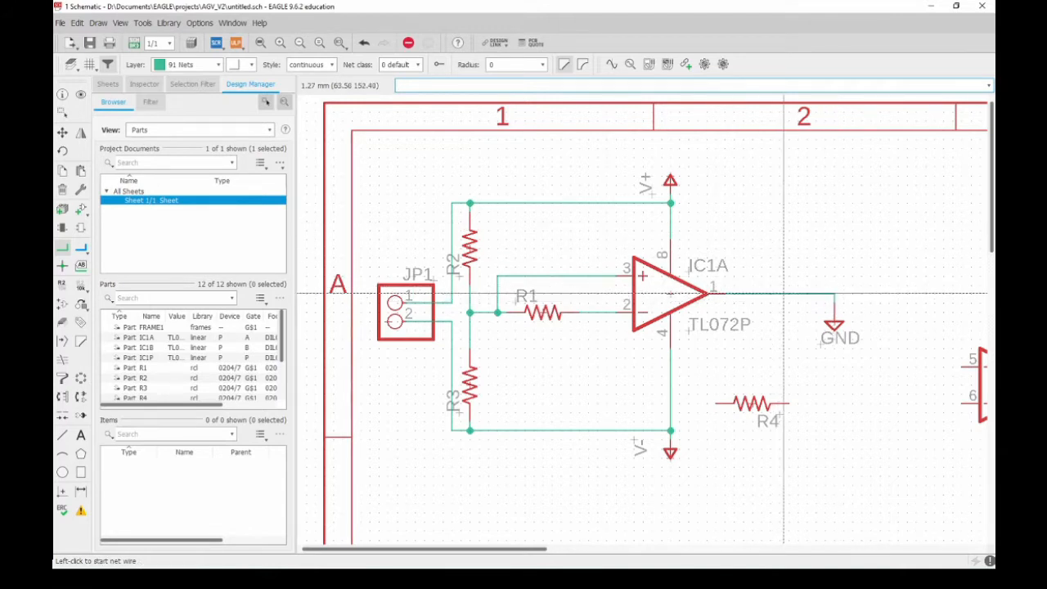
{"action": "right_click", "coordinate": [725, 293]}
{"action": "left_click", "coordinate": [822, 505]}
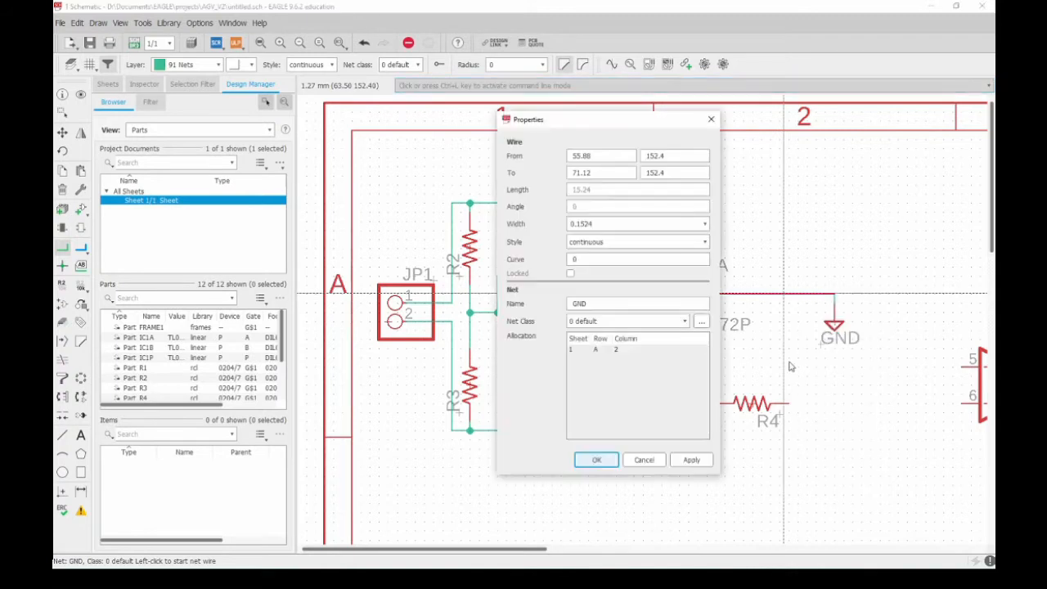
{"action": "left_click_drag", "start_coordinate": [610, 304], "coordinate": [569, 304]}
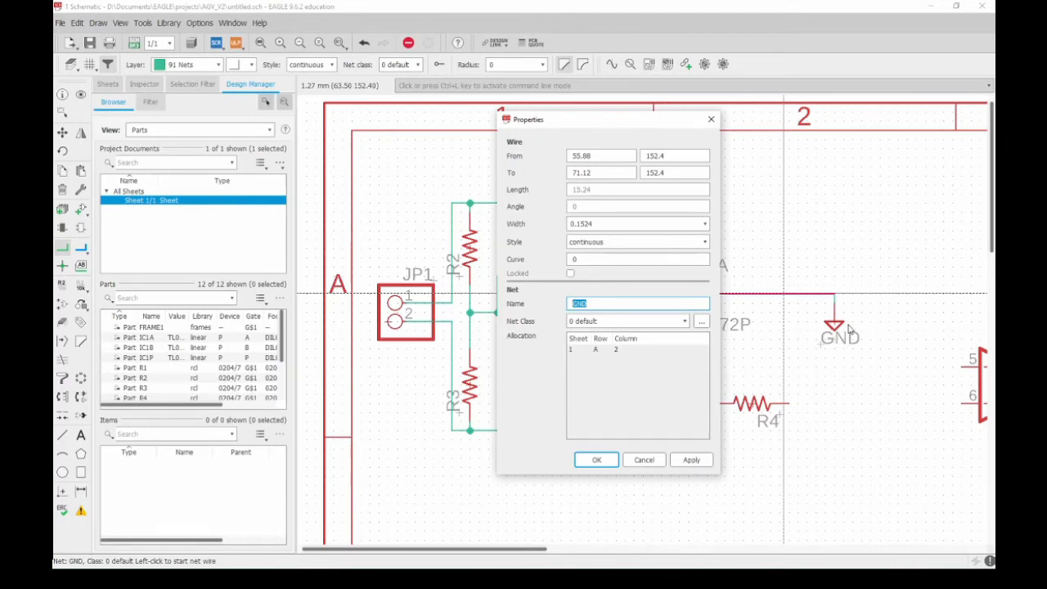
{"action": "left_click", "coordinate": [596, 460]}
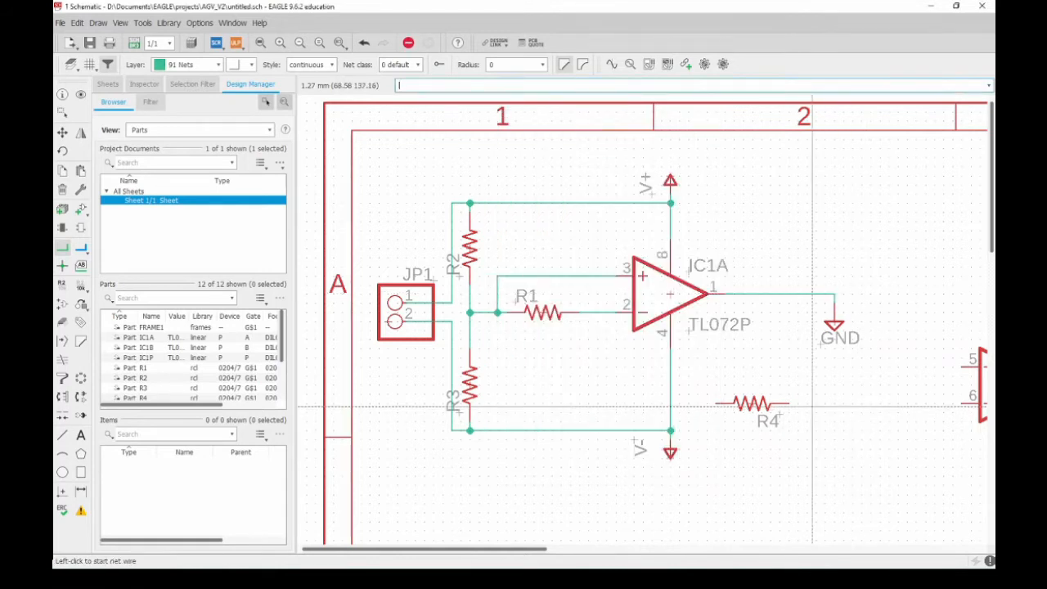
Wire R4 as feedback between IC1A's GND output net and the net at pin 2
{"action": "left_click", "coordinate": [789, 403]}
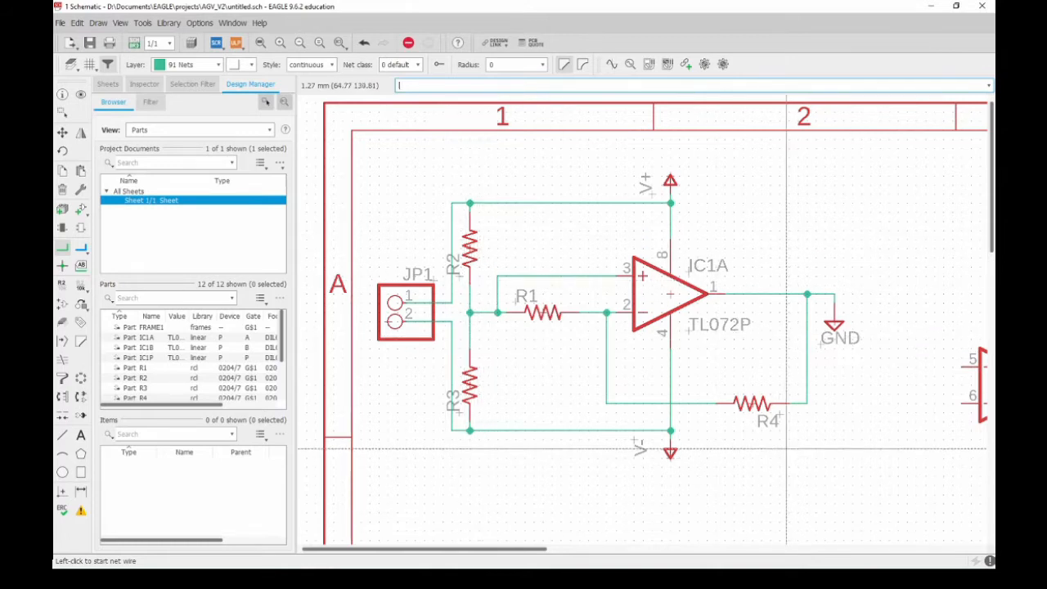
{"action": "key", "text": "Escape"}
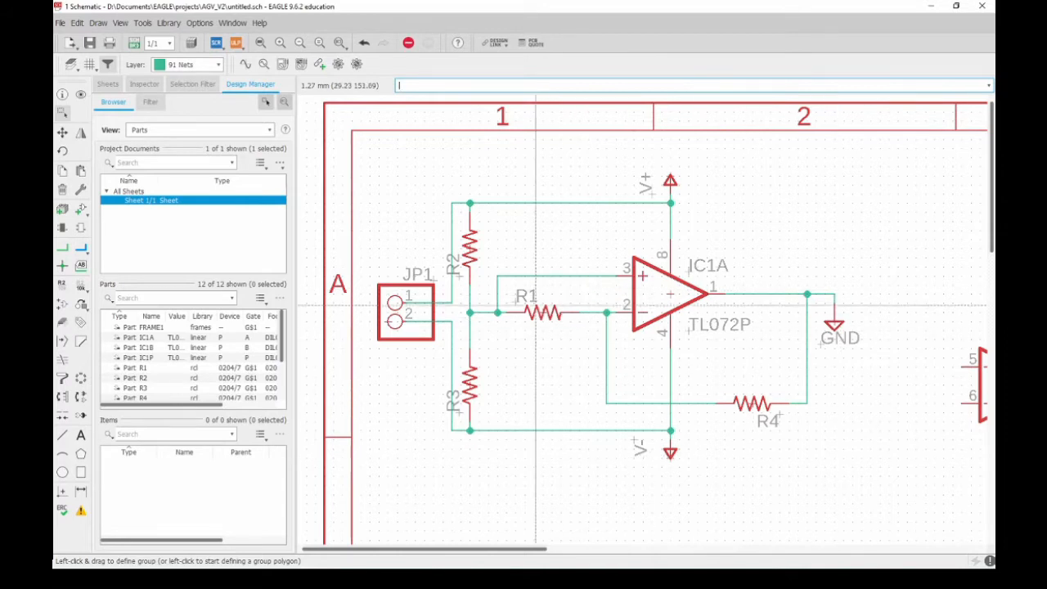
Set R1's value to 10k in its part properties
{"action": "right_click", "coordinate": [545, 311]}
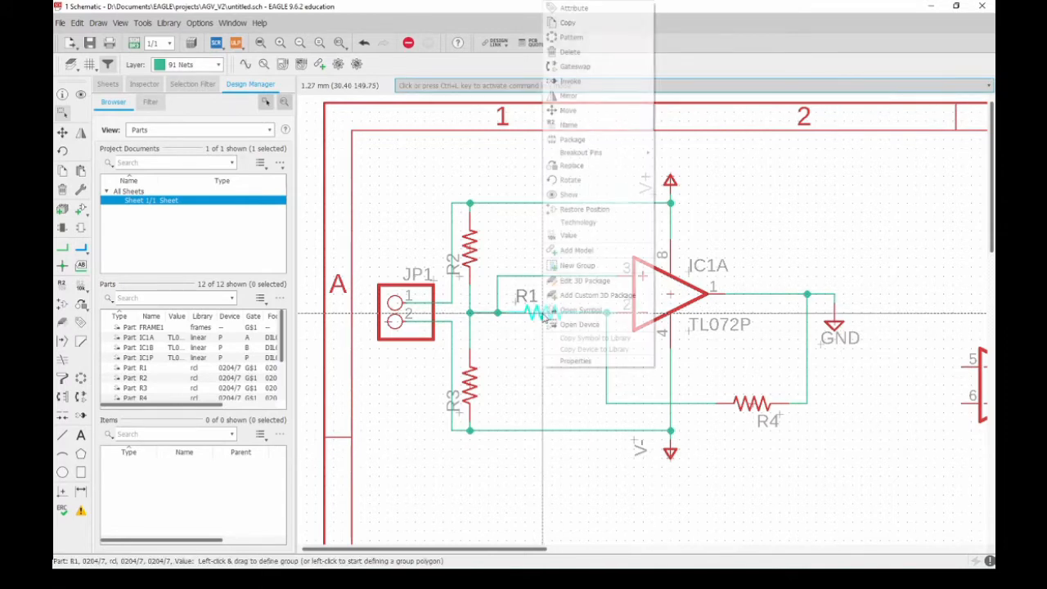
{"action": "left_click", "coordinate": [570, 360]}
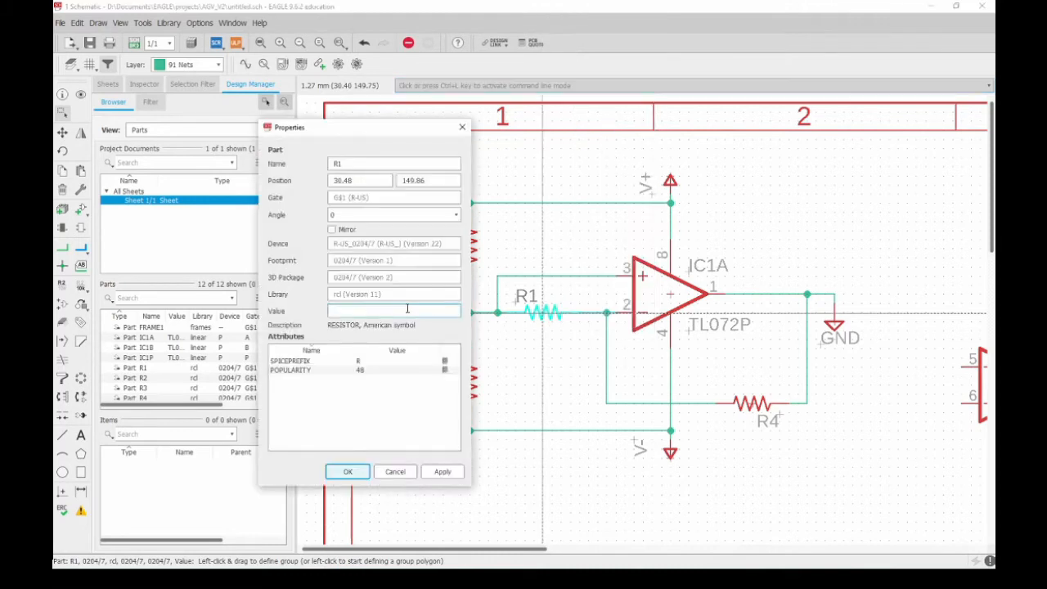
{"action": "left_click", "coordinate": [355, 311]}
{"action": "type", "text": "10k"}
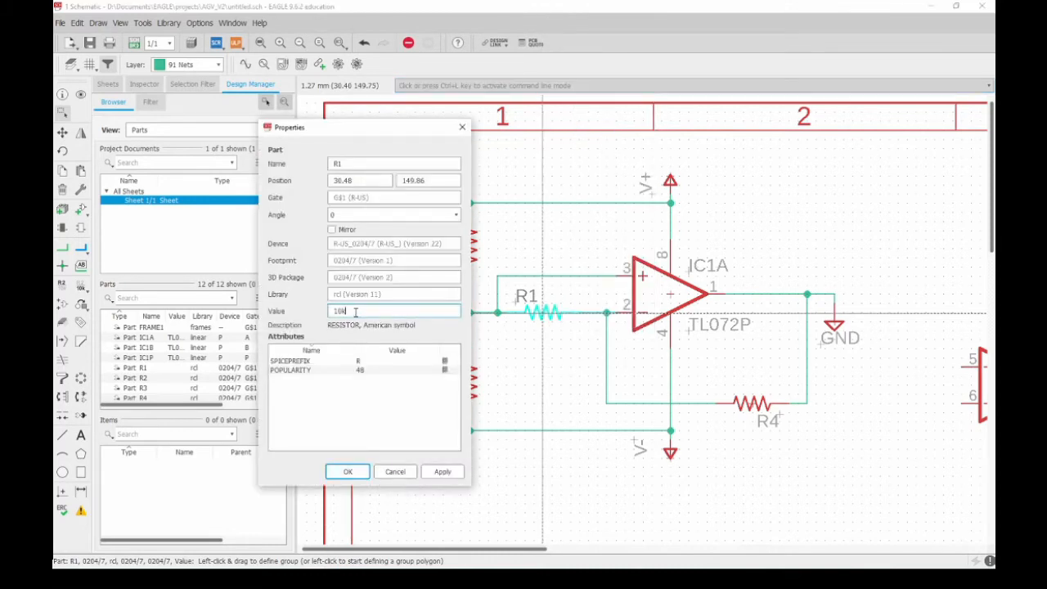
{"action": "left_click", "coordinate": [348, 471]}
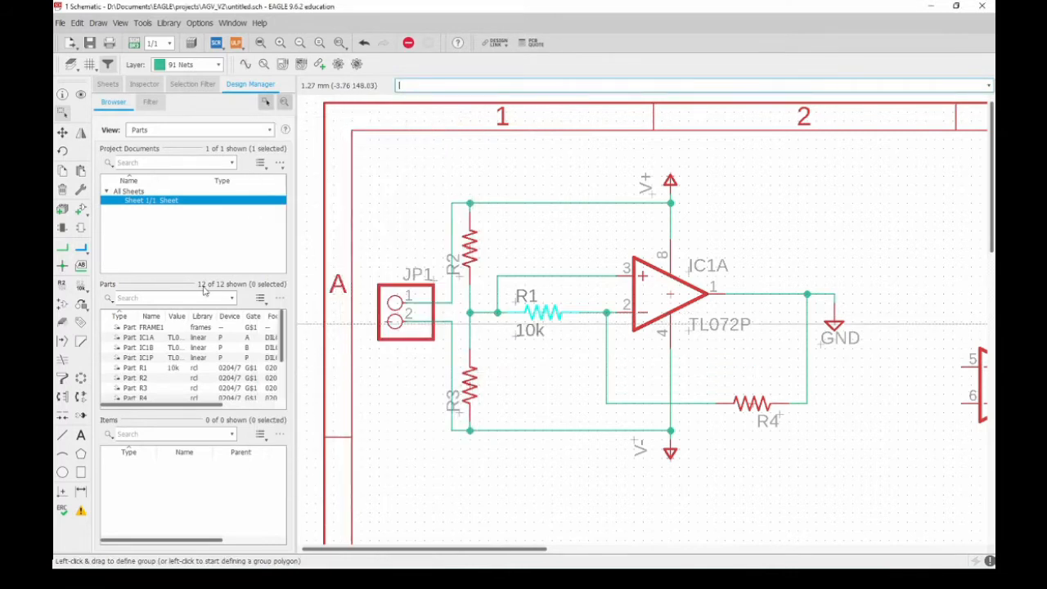
Assign values of 100k to R2 and R3 and 10k to R4
{"action": "left_click", "coordinate": [81, 288]}
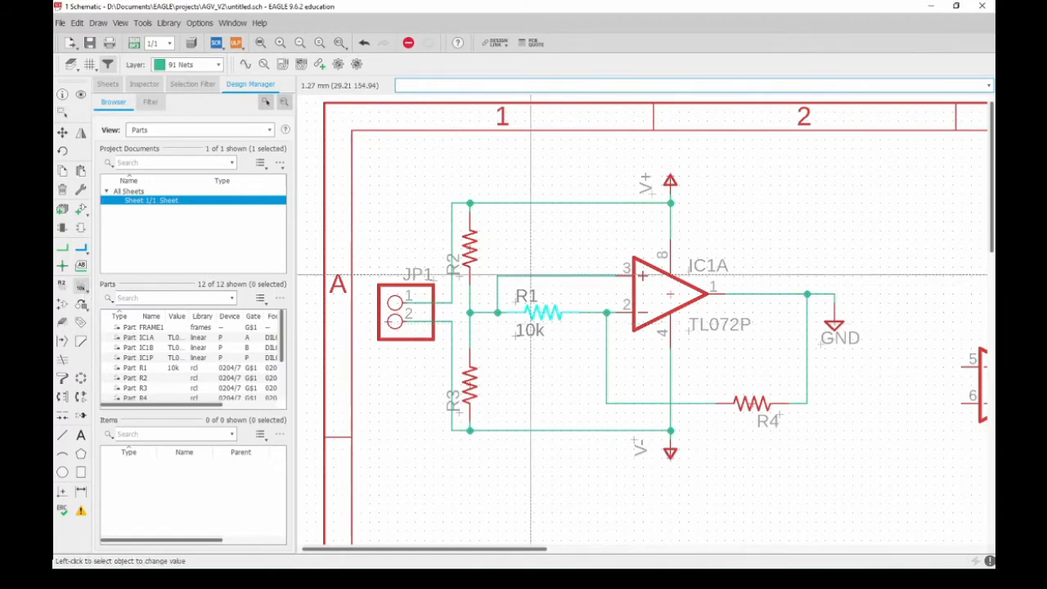
{"action": "left_click", "coordinate": [468, 245]}
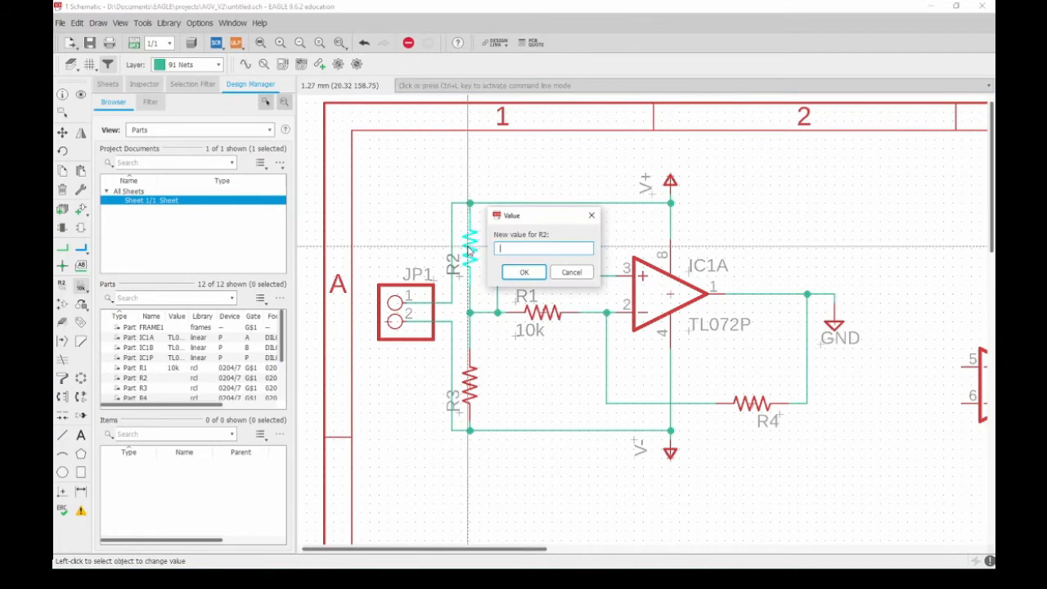
{"action": "type", "text": "100k"}
{"action": "key", "text": "Return"}
{"action": "left_click", "coordinate": [471, 388]}
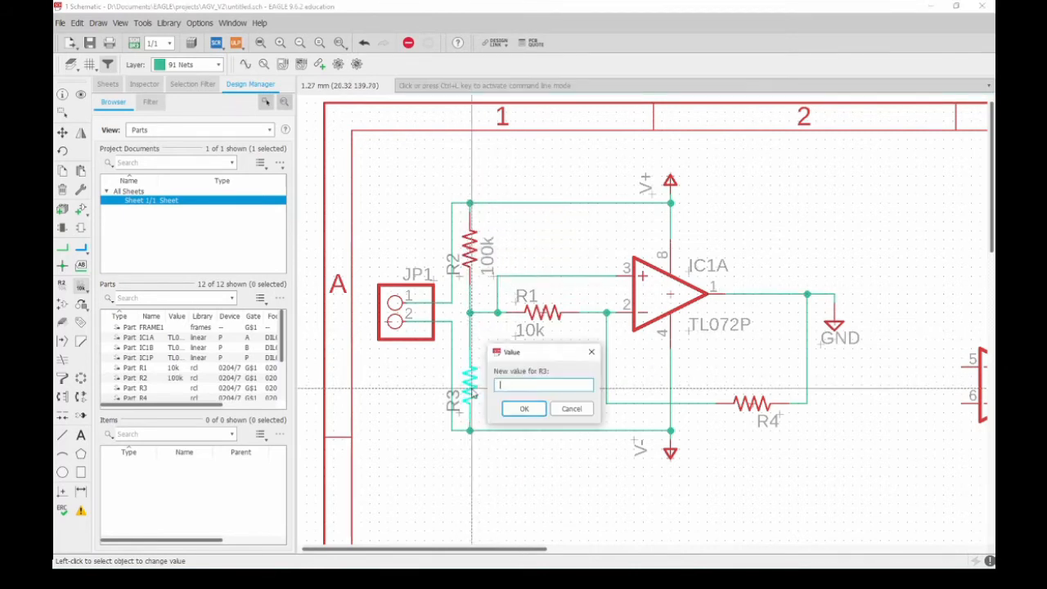
{"action": "type", "text": "100k"}
{"action": "key", "text": "Return"}
{"action": "left_click", "coordinate": [751, 403]}
{"action": "type", "text": "10k"}
{"action": "key", "text": "Return"}
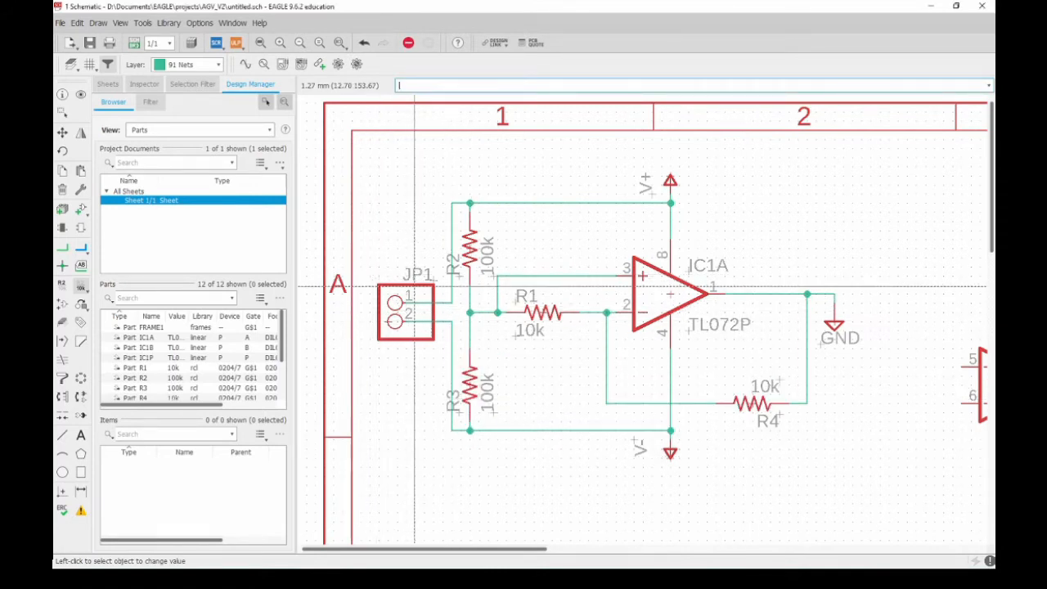
Set the value of pin header JP1 to Bateria
{"action": "left_click", "coordinate": [390, 321]}
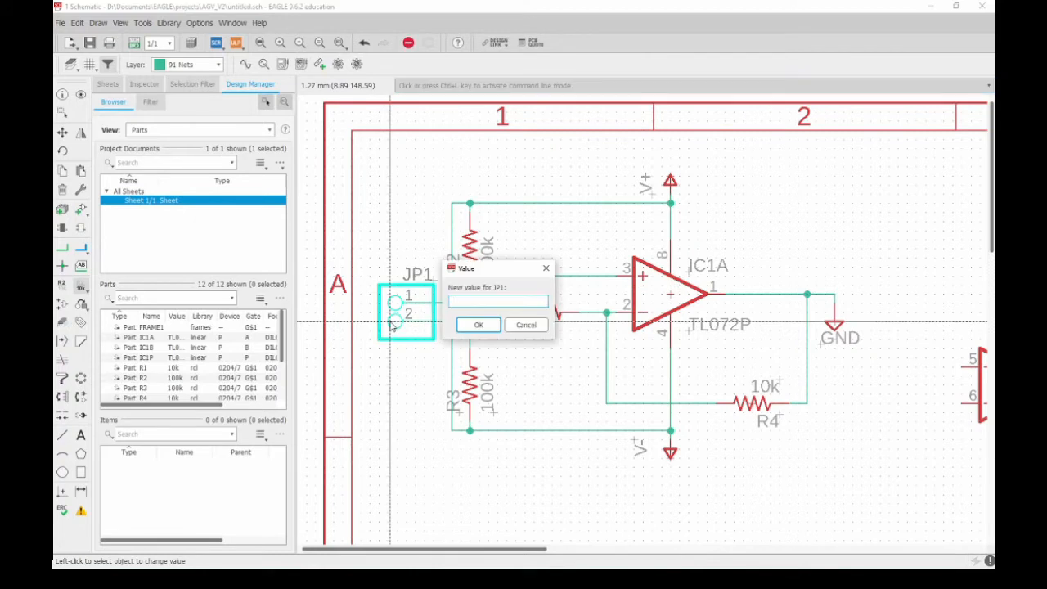
{"action": "type", "text": "Bateria"}
{"action": "key", "text": "Return"}
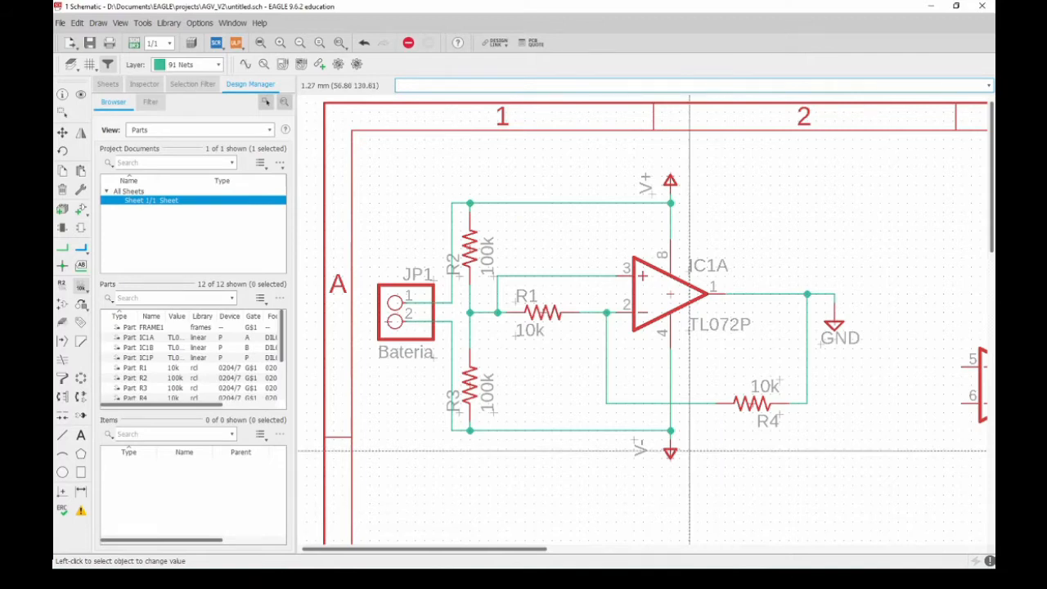
Inspect the net name of the feedback wire between R4 and IC1A's pin 2 where it crosses the V- wire
{"action": "scroll", "coordinate": [671, 403], "scroll_direction": "up", "scroll_amount": 3}
{"action": "scroll", "coordinate": [671, 403], "scroll_direction": "up", "scroll_amount": 4}
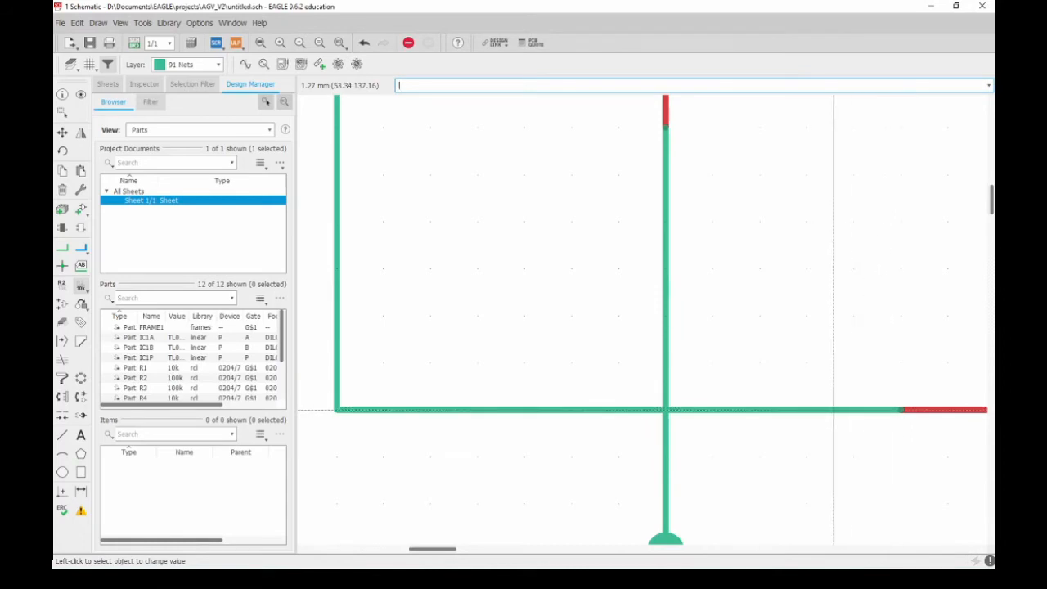
{"action": "key", "text": "Escape"}
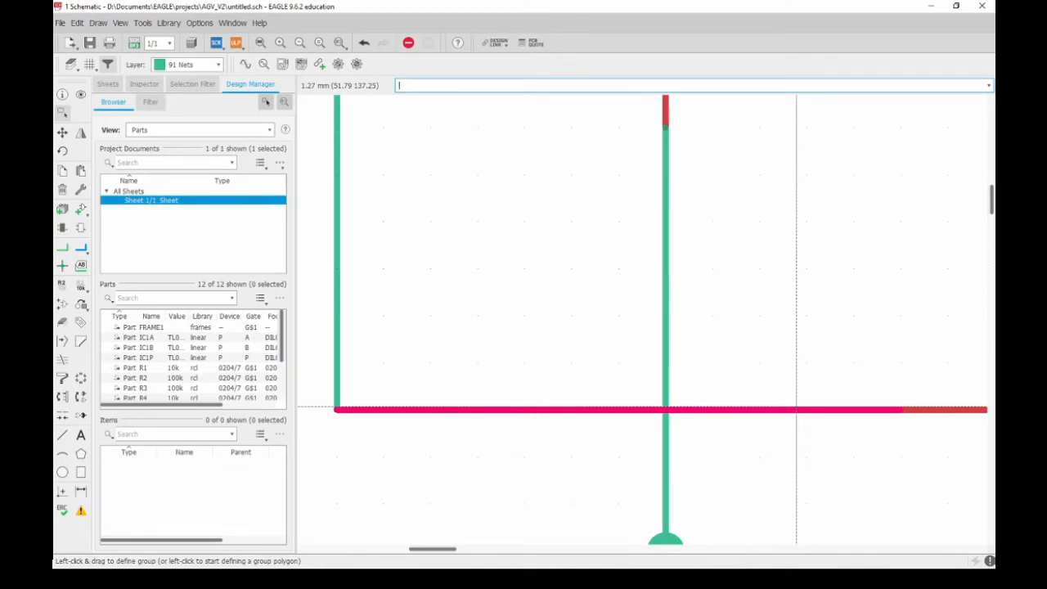
{"action": "right_click", "coordinate": [796, 408]}
{"action": "left_click", "coordinate": [829, 401]}
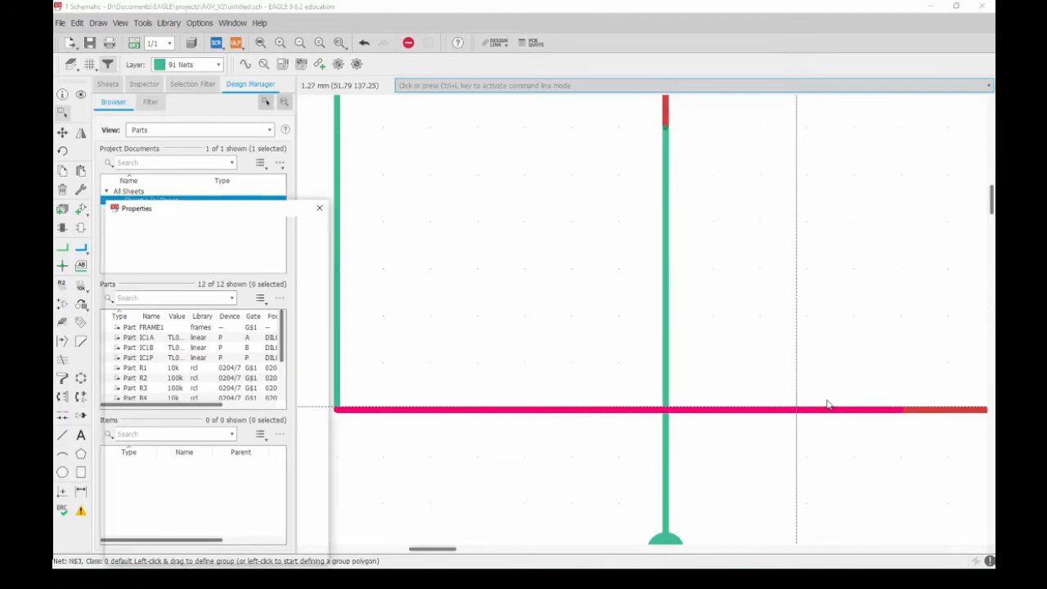
{"action": "double_click", "coordinate": [215, 391]}
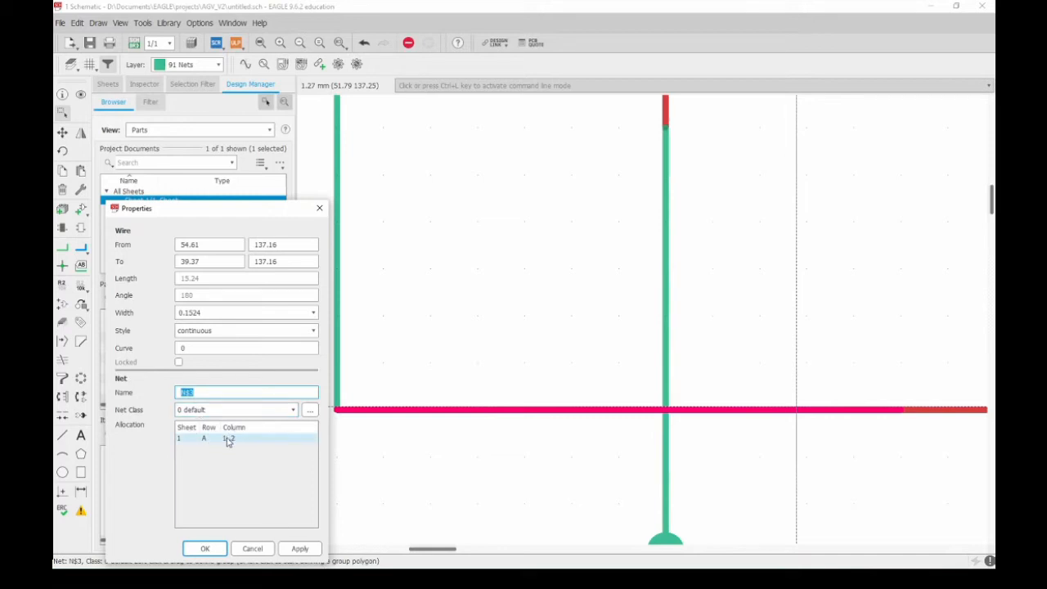
{"action": "left_click", "coordinate": [252, 548]}
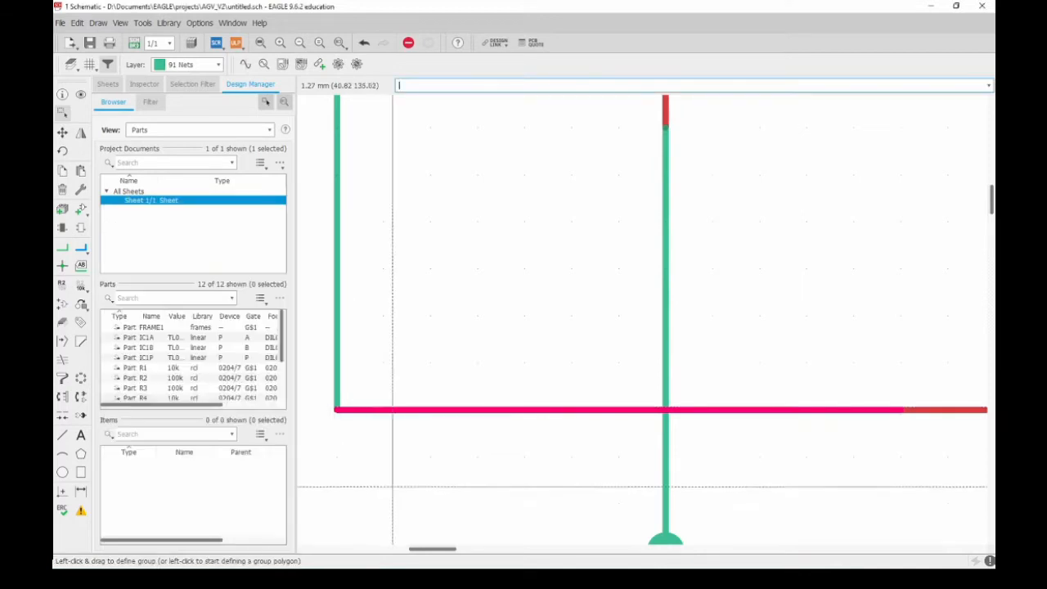
Check the net name of the vertical wire joining IC1A's pin 4 to the V- supply
{"action": "left_click", "coordinate": [262, 45]}
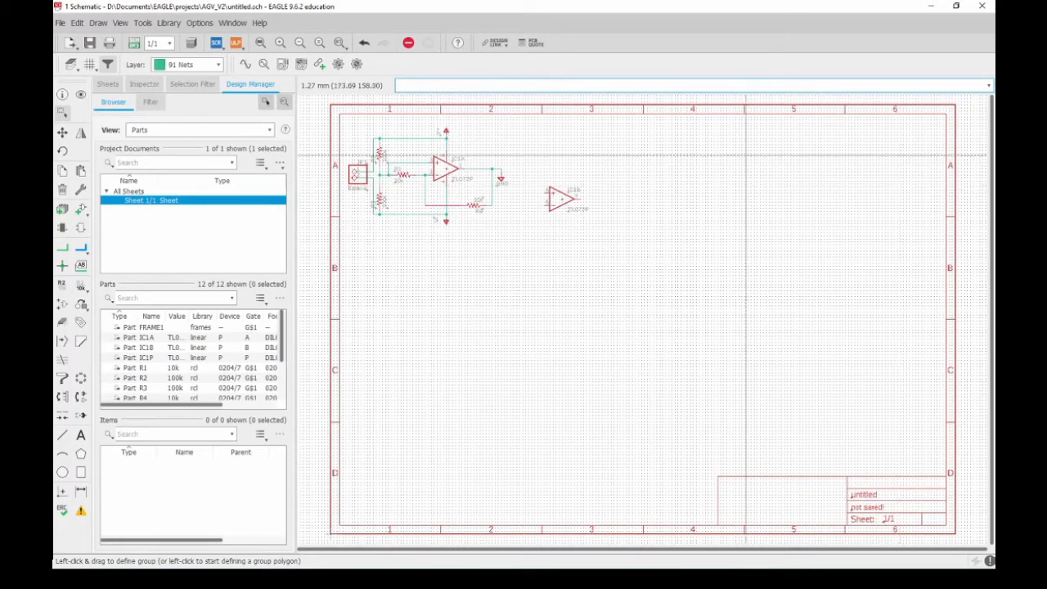
{"action": "left_click", "coordinate": [338, 42]}
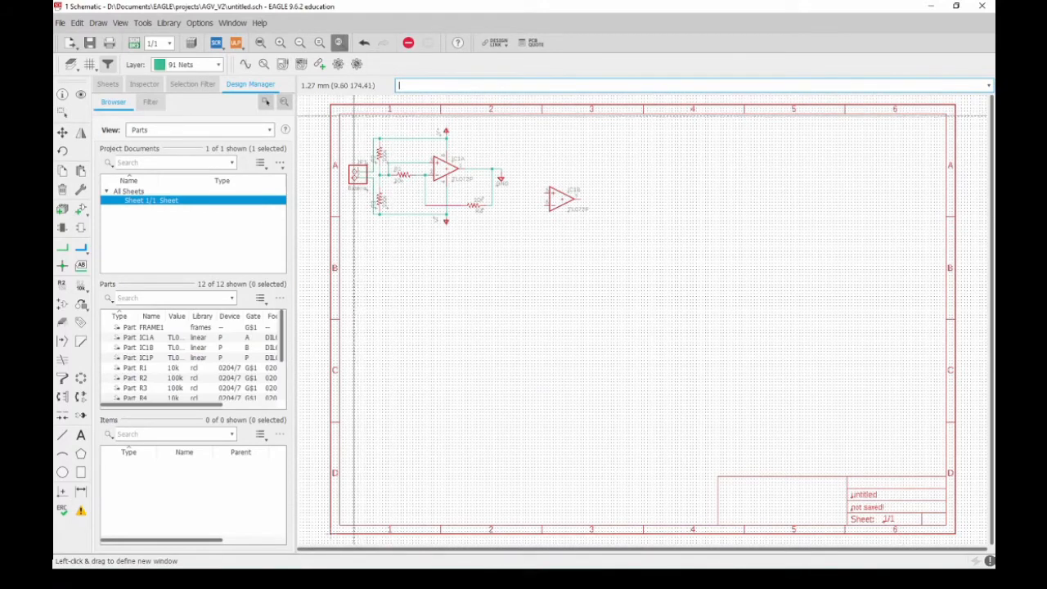
{"action": "left_click_drag", "start_coordinate": [341, 121], "coordinate": [524, 231]}
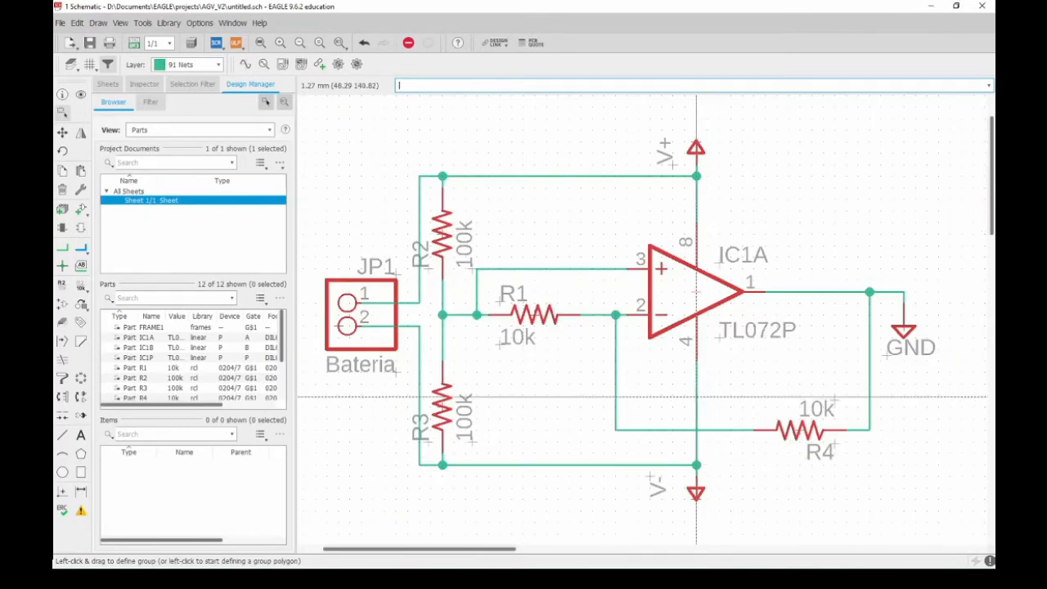
{"action": "right_click", "coordinate": [696, 397]}
{"action": "left_click", "coordinate": [728, 391]}
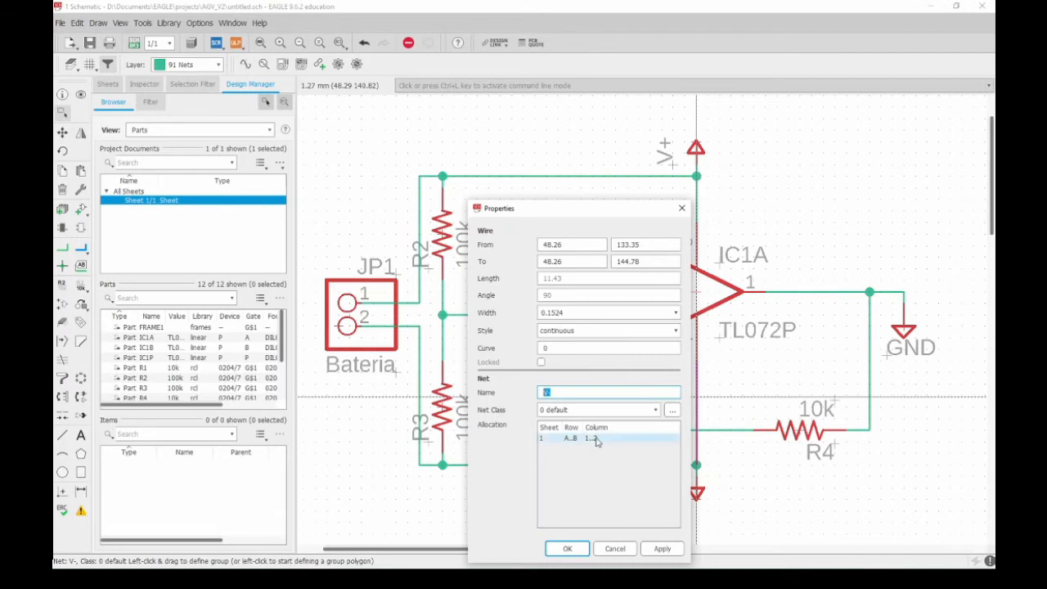
{"action": "left_click", "coordinate": [615, 549]}
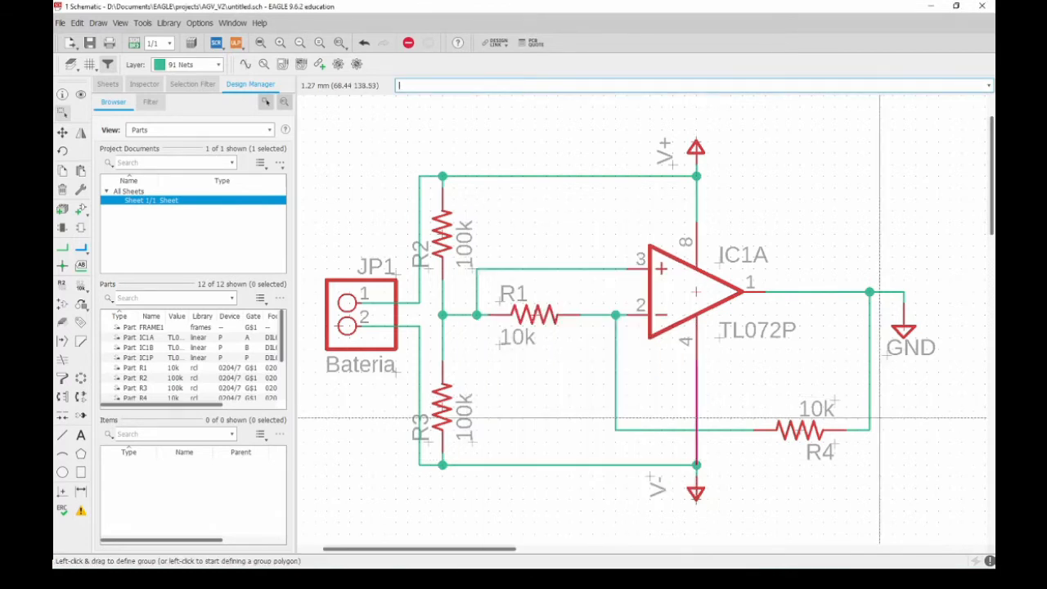
Try to place a junction where R4's feedback wire crosses the V- wire, declining to merge the nets
{"action": "scroll", "coordinate": [613, 318], "scroll_direction": "up", "scroll_amount": 3}
{"action": "scroll", "coordinate": [612, 320], "scroll_direction": "up", "scroll_amount": 3}
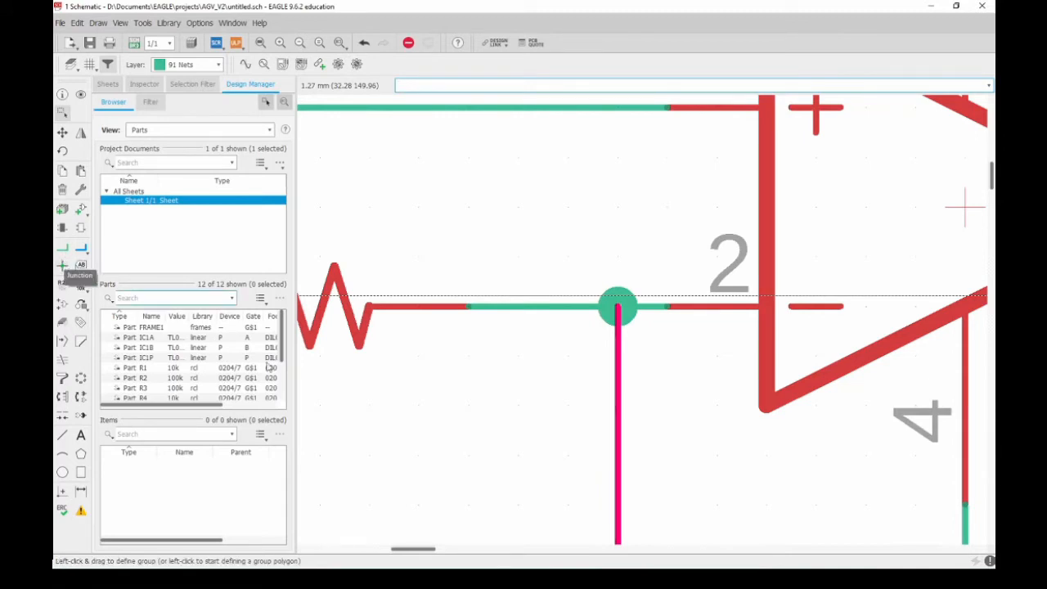
{"action": "scroll", "coordinate": [769, 452], "scroll_direction": "down", "scroll_amount": 5}
{"action": "middle_click_drag", "start_coordinate": [863, 480], "coordinate": [736, 299]}
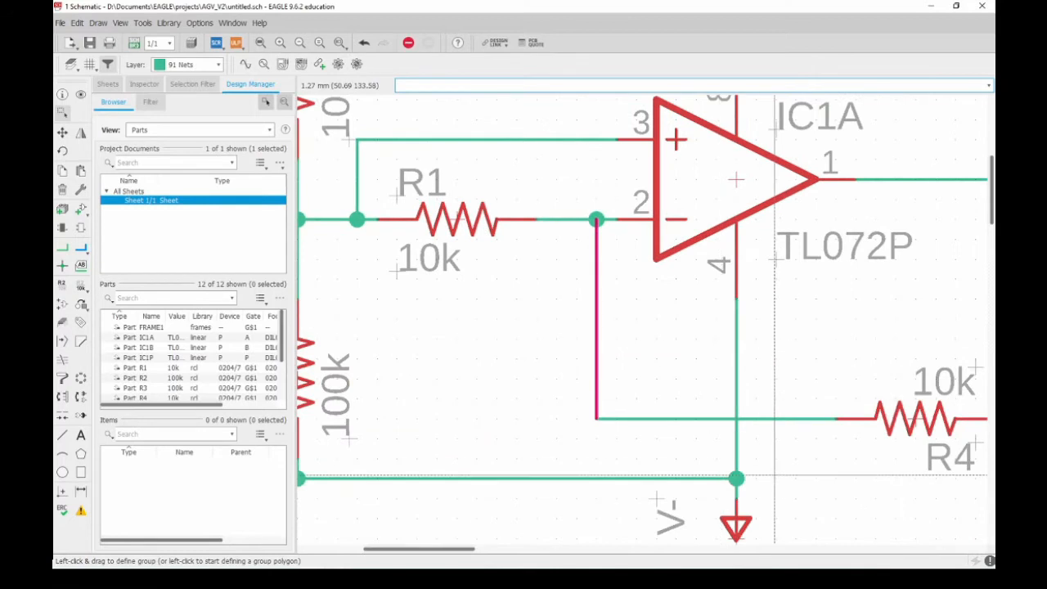
{"action": "scroll", "coordinate": [775, 475], "scroll_direction": "up", "scroll_amount": 6}
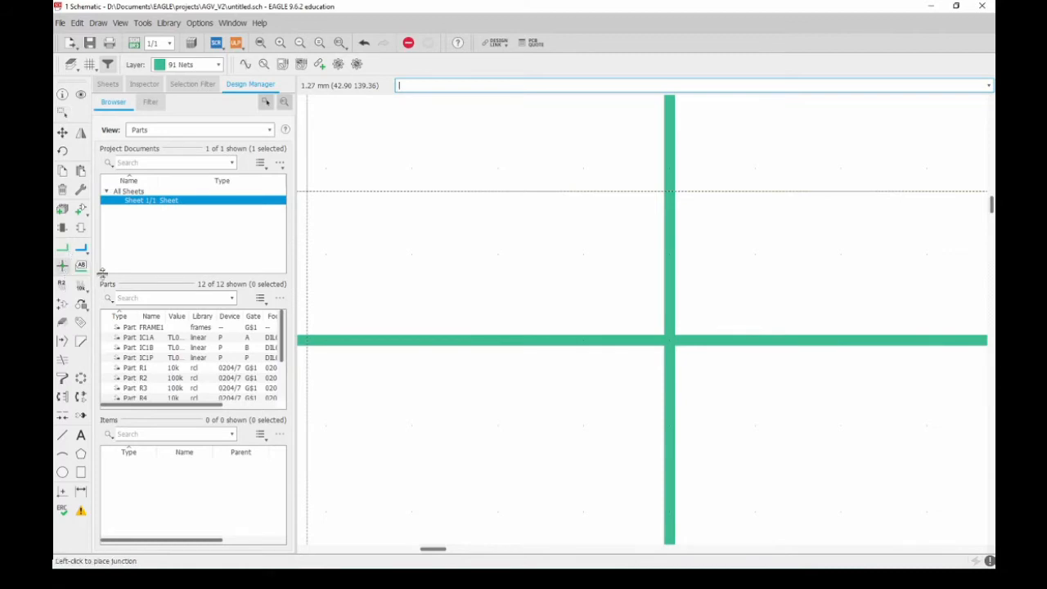
{"action": "left_click", "coordinate": [669, 340]}
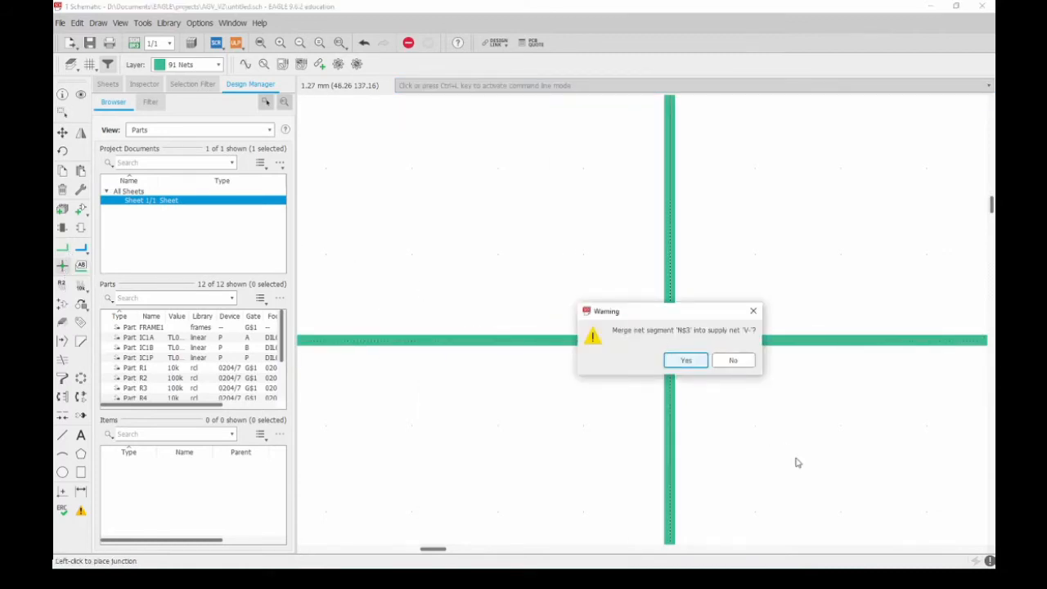
{"action": "left_click", "coordinate": [735, 361]}
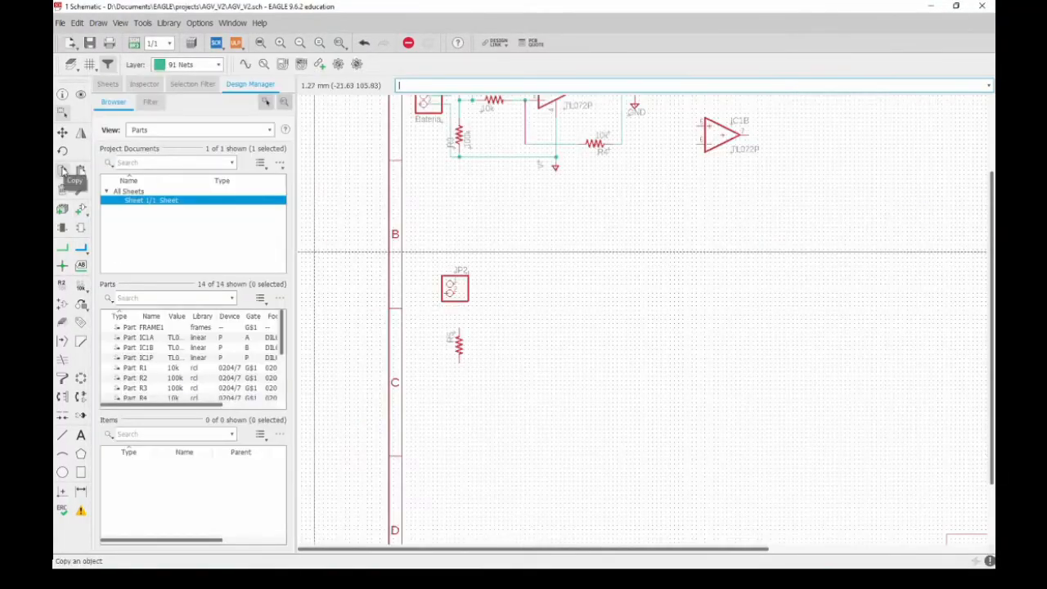
Place a copy of the two-pin header below JP3 and connect its pin 1 to a V+ supply
{"action": "scroll", "coordinate": [399, 303], "scroll_direction": "up", "scroll_amount": 5}
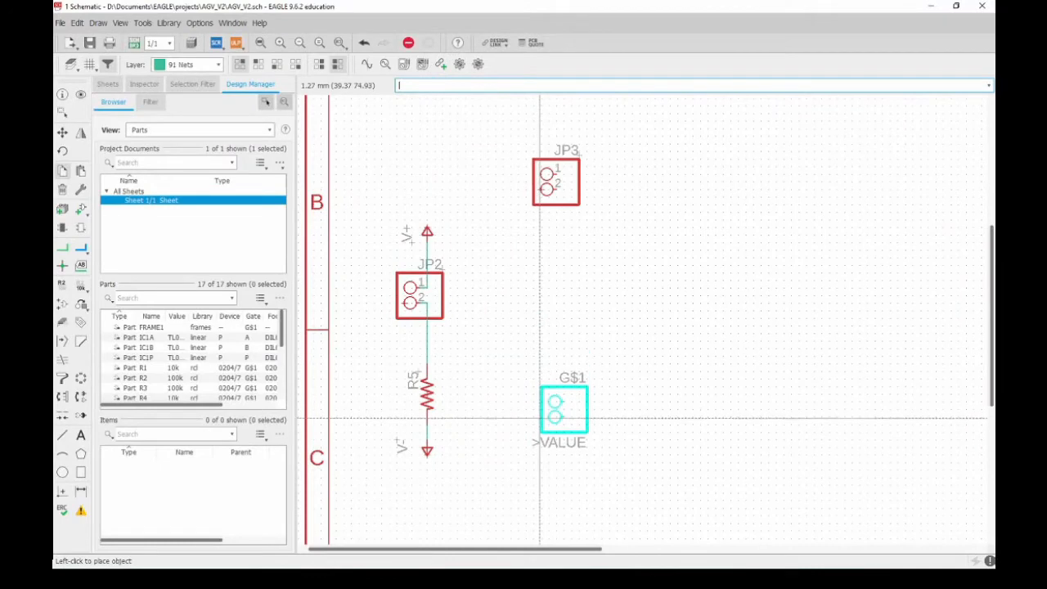
{"action": "left_click", "coordinate": [556, 413]}
{"action": "left_click", "coordinate": [62, 248]}
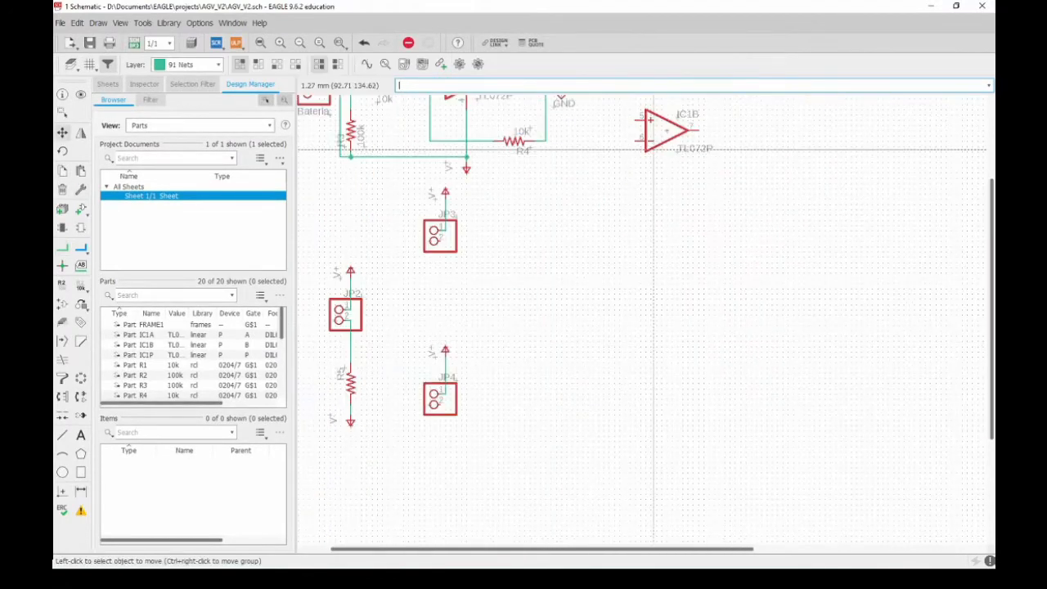
Place op amp IC1B beside JP3 and add a trimmer and 10k resistors for its feedback and output
{"action": "left_click", "coordinate": [519, 271]}
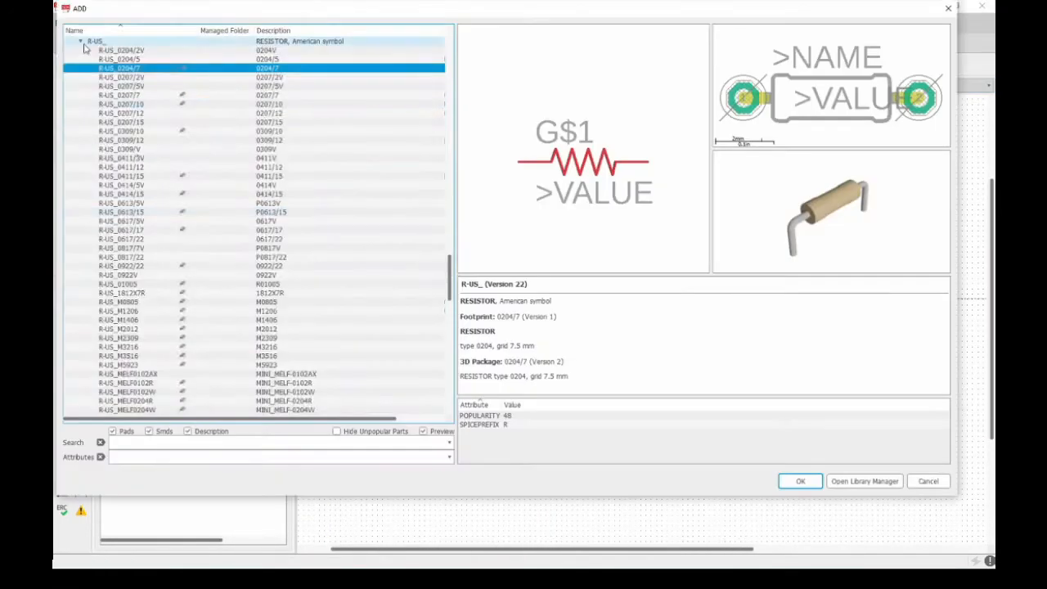
{"action": "left_click", "coordinate": [802, 479]}
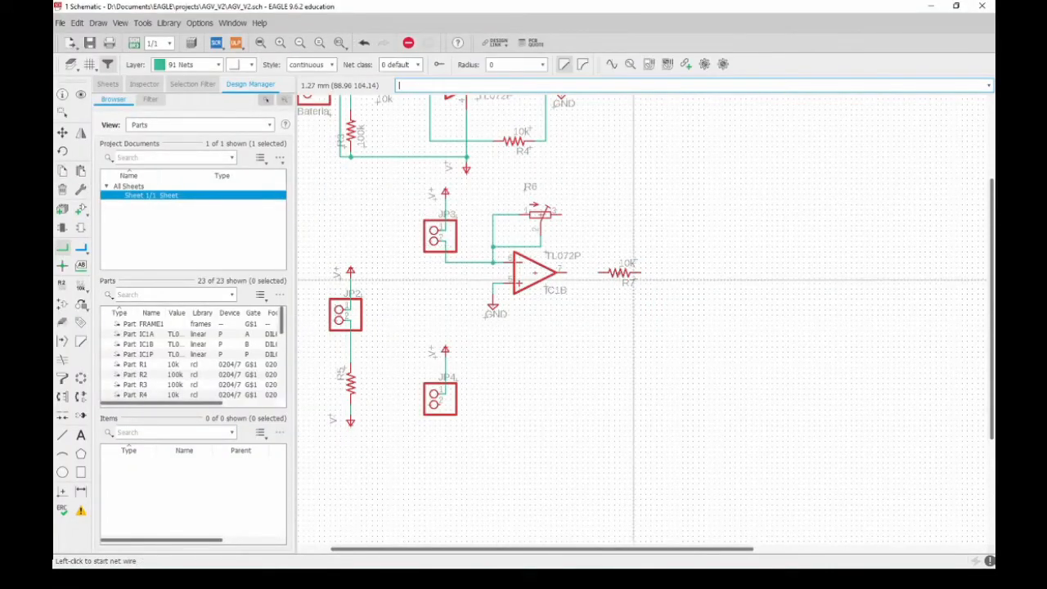
{"action": "left_click", "coordinate": [620, 275]}
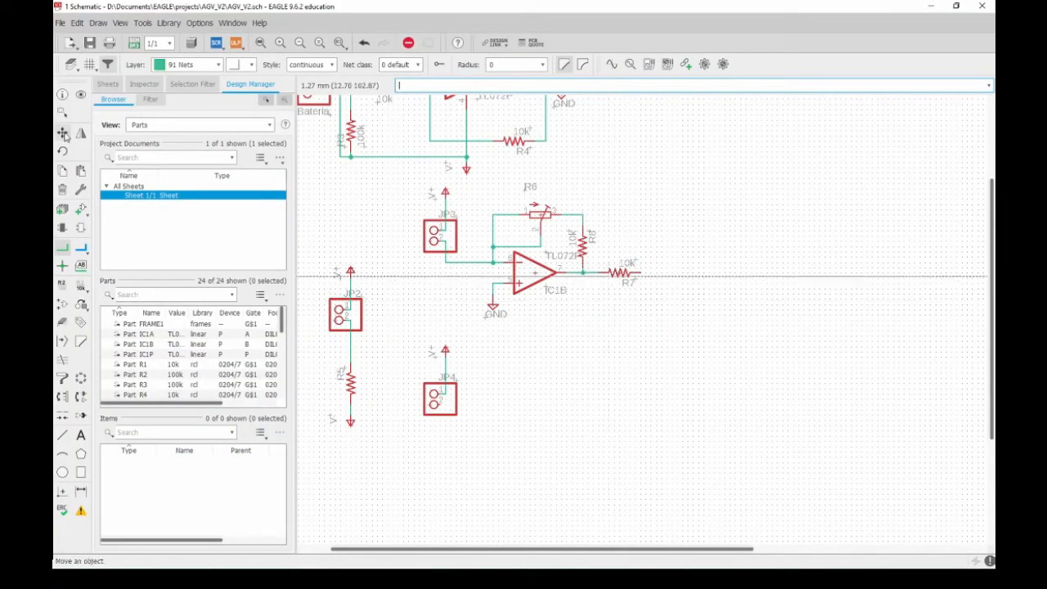
Copy op amp IC1B beside JP4 and wire its inverting input to JP4's pin 2 and its trimmer-and-resistor feedback path
{"action": "left_click", "coordinate": [532, 270]}
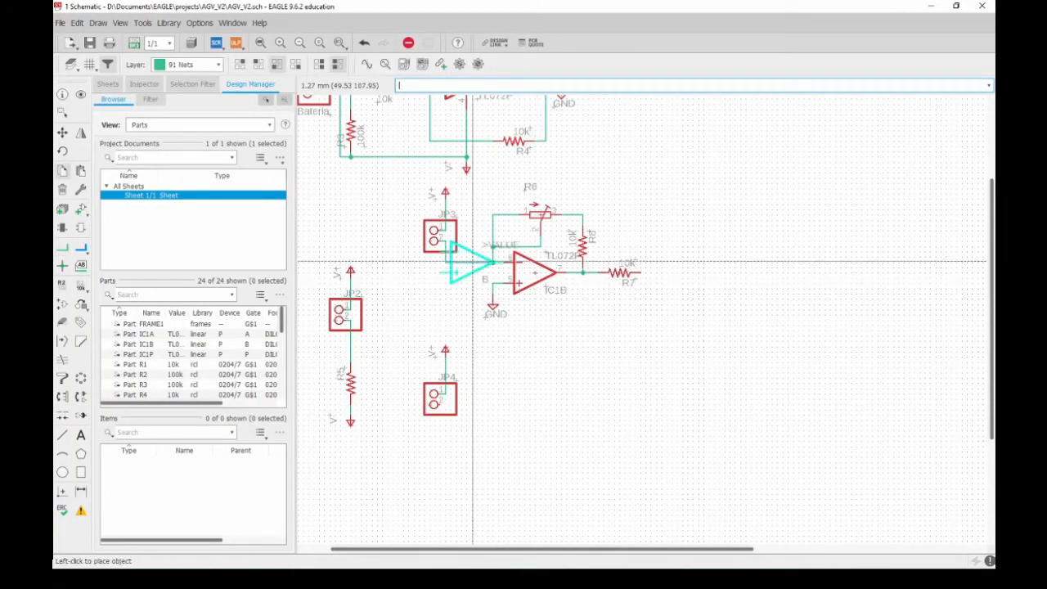
{"action": "left_click", "coordinate": [534, 433]}
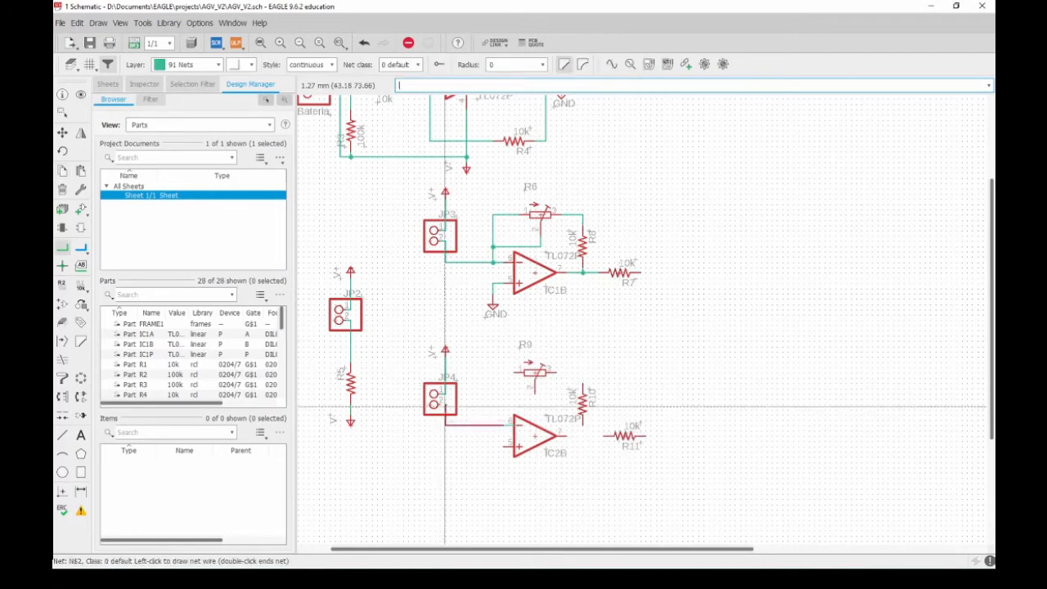
{"action": "left_click", "coordinate": [445, 405]}
{"action": "left_click", "coordinate": [493, 426]}
{"action": "left_click", "coordinate": [514, 373]}
{"action": "left_click", "coordinate": [582, 435]}
Copy the GND symbol from IC1B to IC2B's non-inverting input
{"action": "left_click", "coordinate": [62, 171]}
{"action": "left_click", "coordinate": [494, 306]}
{"action": "left_click", "coordinate": [494, 469]}
Copy trimmer R9 and op amp IC2B to the right of R11, with the trimmer above and left of the op amp
{"action": "left_click", "coordinate": [535, 373]}
{"action": "left_click", "coordinate": [712, 365]}
{"action": "left_click", "coordinate": [535, 435]}
{"action": "left_click", "coordinate": [751, 435]}
{"action": "left_click", "coordinate": [62, 133]}
{"action": "left_click", "coordinate": [715, 371]}
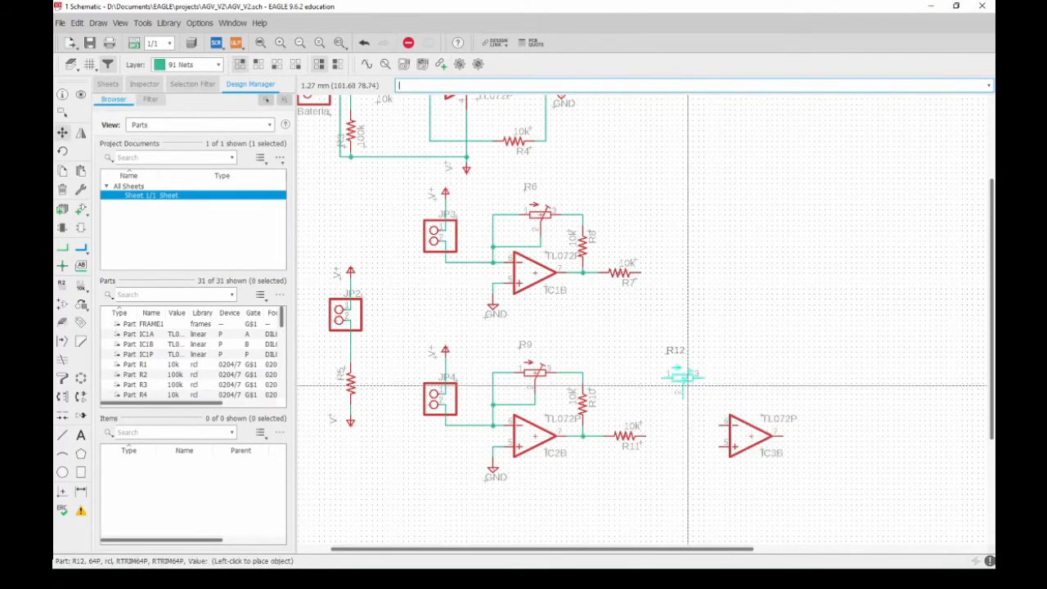
{"action": "left_click", "coordinate": [688, 378]}
Wire R11 through trimmer R12 to IC3B's inverting input and copy a GND symbol for its non-inverting input
{"action": "left_click", "coordinate": [62, 248]}
{"action": "left_click", "coordinate": [645, 436]}
{"action": "left_click", "coordinate": [666, 378]}
{"action": "left_click", "coordinate": [688, 399]}
{"action": "left_click", "coordinate": [719, 425]}
{"action": "left_click", "coordinate": [63, 171]}
{"action": "left_click", "coordinate": [493, 469]}
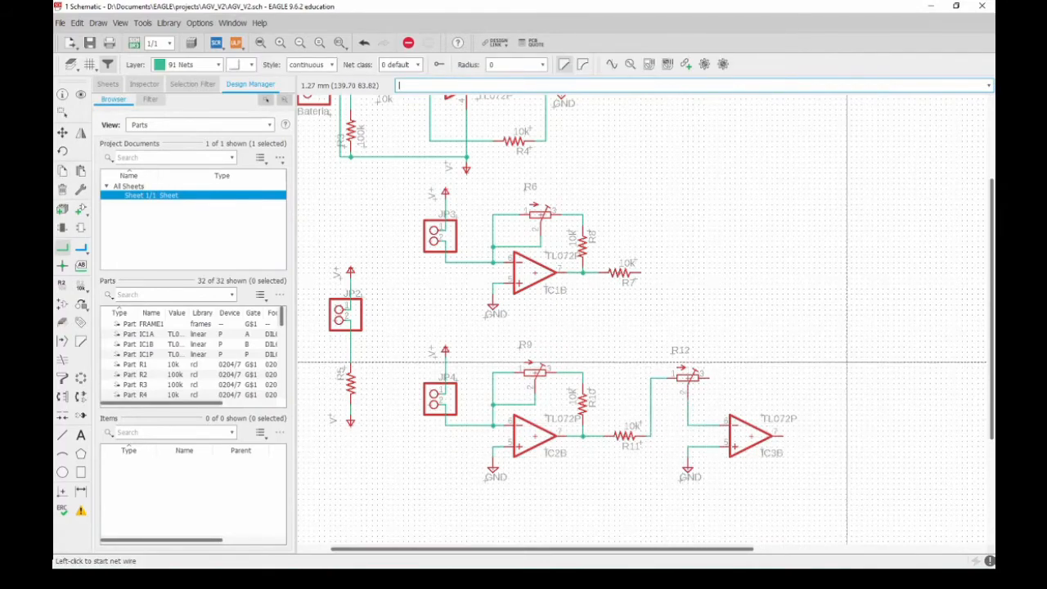
Place a copy of the vertical 10k resistor R8 above IC3B's output and wire it between R7 and that output
{"action": "middle_click_drag", "start_coordinate": [847, 361], "coordinate": [800, 361]}
{"action": "left_click", "coordinate": [62, 171]}
{"action": "left_click", "coordinate": [536, 246]}
{"action": "left_click", "coordinate": [762, 346]}
{"action": "left_click", "coordinate": [62, 247]}
{"action": "left_click", "coordinate": [594, 273]}
{"action": "left_click", "coordinate": [761, 327]}
{"action": "left_click", "coordinate": [762, 368]}
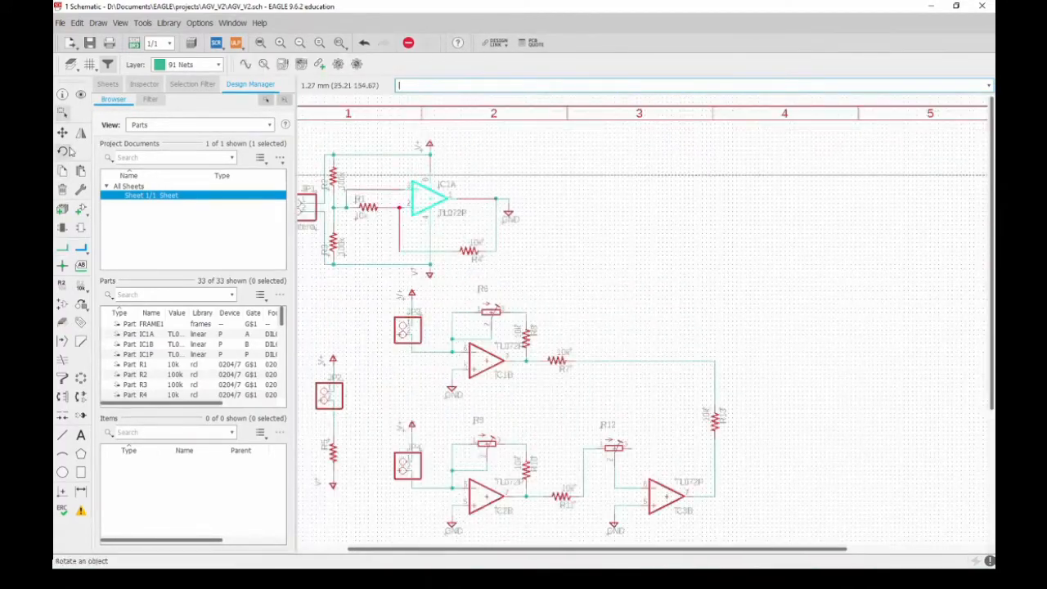
Place two copies of IC1A with power pins to the right of R13, one level with R7 and one level with IC3B
{"action": "left_click", "coordinate": [62, 171]}
{"action": "left_click_drag", "start_coordinate": [389, 164], "coordinate": [482, 229]}
{"action": "left_click", "coordinate": [64, 170]}
{"action": "middle_click_drag", "start_coordinate": [847, 379], "coordinate": [816, 311]}
{"action": "left_click", "coordinate": [775, 301]}
{"action": "left_click_drag", "start_coordinate": [720, 236], "coordinate": [754, 301]}
{"action": "scroll", "coordinate": [792, 384], "scroll_direction": "up", "scroll_amount": 2}
{"action": "key", "text": "ctrl+c"}
{"action": "key", "text": "ctrl+v"}
{"action": "left_click", "coordinate": [737, 445]}
{"action": "left_click_drag", "start_coordinate": [734, 262], "coordinate": [733, 237]}
Wire the R7-R13 node to IC4A's inverting input and connect a rotated copy of trimmer R12 to it below IC4A
{"action": "left_click", "coordinate": [62, 248]}
{"action": "left_click", "coordinate": [635, 250]}
{"action": "left_click", "coordinate": [62, 171]}
{"action": "left_click", "coordinate": [490, 375]}
{"action": "right_click", "coordinate": [737, 326]}
{"action": "left_click", "coordinate": [742, 338]}
{"action": "left_click", "coordinate": [62, 248]}
{"action": "left_click", "coordinate": [718, 338]}
{"action": "left_click", "coordinate": [674, 249]}
Copy 10k resistor R13 to the right of IC4A and wire it between trimmer R14's pin 1 and IC4A's output
{"action": "left_click", "coordinate": [63, 171]}
{"action": "left_click", "coordinate": [635, 338]}
{"action": "left_click", "coordinate": [819, 287]}
{"action": "left_click", "coordinate": [62, 248]}
{"action": "left_click", "coordinate": [769, 338]}
{"action": "left_click", "coordinate": [819, 312]}
{"action": "left_click", "coordinate": [775, 237]}
{"action": "left_click", "coordinate": [819, 262]}
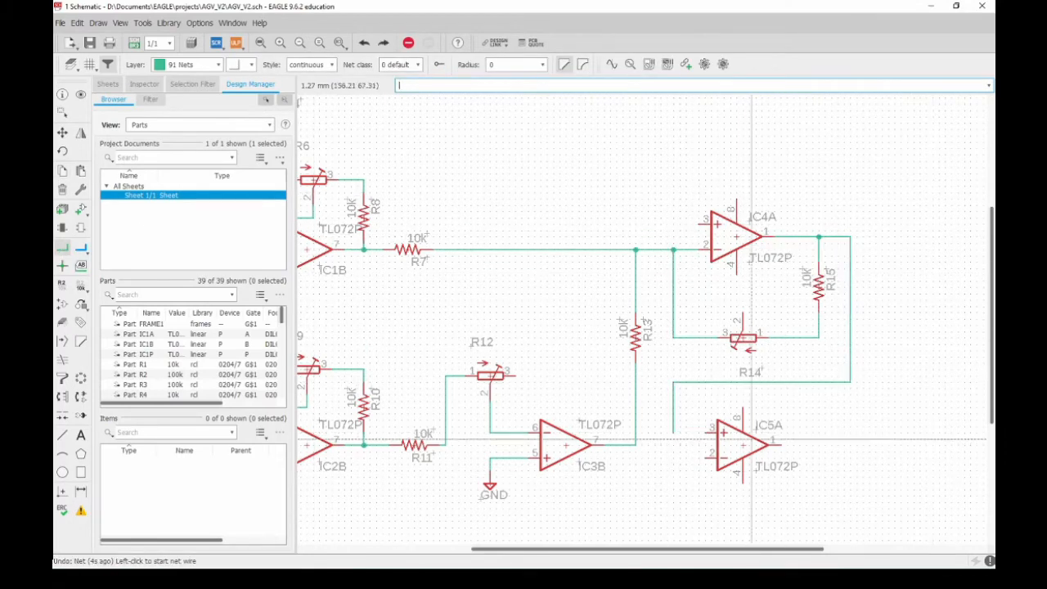
Move IC5A to the right and place a copy of 10k resistor R11 in front of its pin 3
{"action": "left_click", "coordinate": [62, 132]}
{"action": "left_click_drag", "start_coordinate": [743, 445], "coordinate": [780, 445]}
{"action": "left_click", "coordinate": [63, 171]}
{"action": "left_click", "coordinate": [414, 445]}
{"action": "left_click", "coordinate": [711, 432]}
Wire trimmer R14's pin 2 to the net feeding IC4A's inverting input
{"action": "left_click", "coordinate": [63, 248]}
{"action": "left_click", "coordinate": [743, 312]}
{"action": "left_click", "coordinate": [673, 306]}
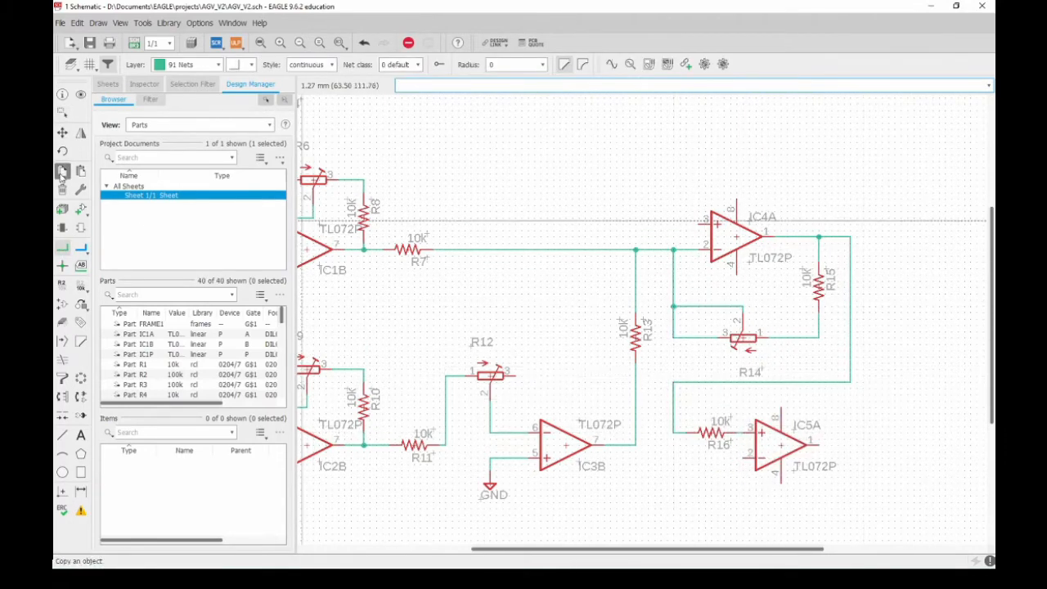
Copy V+ and V- supply symbols to the power pins of IC4A and IC5A and wire them
{"action": "left_click", "coordinate": [62, 171]}
{"action": "left_click", "coordinate": [701, 374]}
{"action": "left_click", "coordinate": [729, 472]}
{"action": "left_click", "coordinate": [62, 248]}
{"action": "left_click", "coordinate": [62, 171]}
{"action": "left_click", "coordinate": [695, 131]}
{"action": "left_click", "coordinate": [748, 381]}
{"action": "left_click", "coordinate": [63, 248]}
Raise the horizontal wire between IC4A's output and R16, and shift R14's name label up and left
{"action": "left_click", "coordinate": [62, 133]}
{"action": "left_click_drag", "start_coordinate": [770, 375], "coordinate": [769, 361]}
{"action": "left_click_drag", "start_coordinate": [725, 358], "coordinate": [710, 343]}
Copy IC3B's GND symbol beside IC4A and IC5A and wire the copies to IC4A's pin 3 and IC5A's pin 2
{"action": "left_click", "coordinate": [62, 171]}
{"action": "left_click", "coordinate": [400, 496]}
{"action": "left_click", "coordinate": [687, 496]}
{"action": "left_click", "coordinate": [611, 170]}
{"action": "left_click", "coordinate": [62, 248]}
{"action": "left_click", "coordinate": [649, 185]}
{"action": "left_click", "coordinate": [611, 156]}
{"action": "left_click", "coordinate": [701, 466]}
{"action": "left_click", "coordinate": [687, 481]}
Raise the wire below R14 further and wire a copied 10k feedback resistor between IC5A's pin 3 and its output
{"action": "middle_click_drag", "start_coordinate": [745, 415], "coordinate": [715, 355]}
{"action": "left_click", "coordinate": [62, 132]}
{"action": "left_click_drag", "start_coordinate": [725, 300], "coordinate": [725, 284]}
{"action": "left_click", "coordinate": [62, 171]}
{"action": "left_click", "coordinate": [731, 311]}
{"action": "left_click", "coordinate": [62, 248]}
{"action": "left_click", "coordinate": [703, 308]}
{"action": "left_click", "coordinate": [666, 375]}
{"action": "left_click", "coordinate": [766, 307]}
{"action": "left_click", "coordinate": [764, 391]}
Place copies of 10k resistor R17 and trimmer R14 to the right of IC5A and wire them to its output
{"action": "middle_click_drag", "start_coordinate": [865, 359], "coordinate": [864, 463]}
{"action": "scroll", "coordinate": [739, 379], "scroll_direction": "down", "scroll_amount": 1}
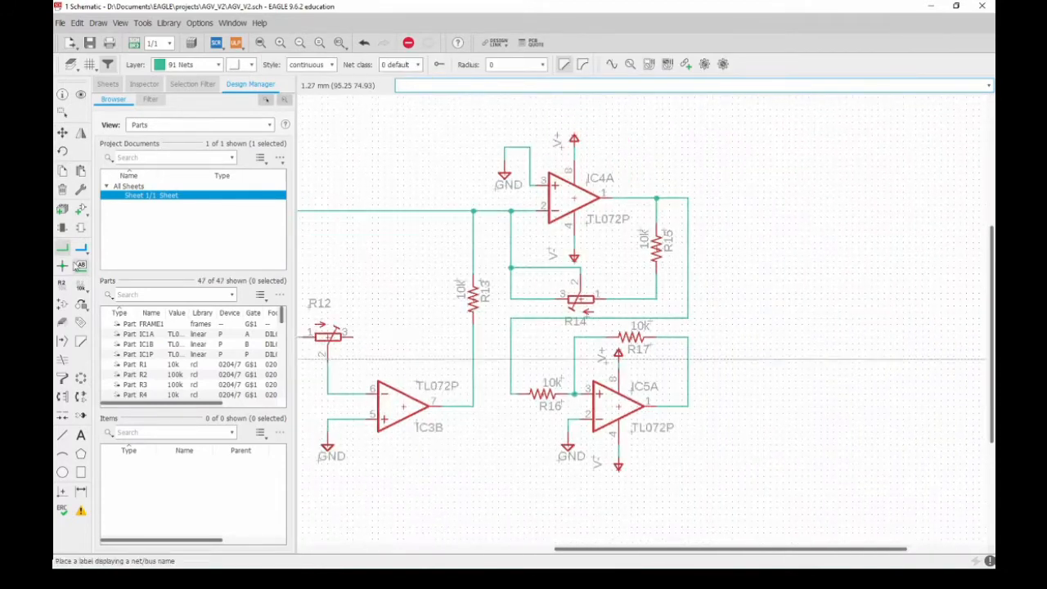
{"action": "left_click", "coordinate": [62, 171]}
{"action": "left_click", "coordinate": [631, 336]}
{"action": "left_click", "coordinate": [776, 405]}
{"action": "left_click", "coordinate": [581, 298]}
{"action": "left_click", "coordinate": [776, 470]}
{"action": "left_click", "coordinate": [62, 248]}
{"action": "left_click", "coordinate": [751, 406]}
Add a CPOL-EU polarized capacitor from the library, rotated horizontally, to the right of trimmer R19
{"action": "left_click", "coordinate": [80, 209]}
{"action": "left_click", "coordinate": [143, 52]}
{"action": "key", "text": "Down"}
{"action": "key", "text": "Down"}
{"action": "key", "text": "Down"}
{"action": "key", "text": "Down"}
{"action": "key", "text": "Down"}
{"action": "key", "text": "Down"}
{"action": "key", "text": "Down"}
{"action": "key", "text": "Down"}
{"action": "key", "text": "Down"}
{"action": "key", "text": "Down"}
{"action": "key", "text": "Down"}
{"action": "key", "text": "Down"}
{"action": "key", "text": "Down"}
{"action": "key", "text": "Down"}
{"action": "key", "text": "Down"}
{"action": "key", "text": "Down"}
{"action": "key", "text": "Down"}
{"action": "key", "text": "Down"}
{"action": "key", "text": "Down"}
{"action": "key", "text": "Down"}
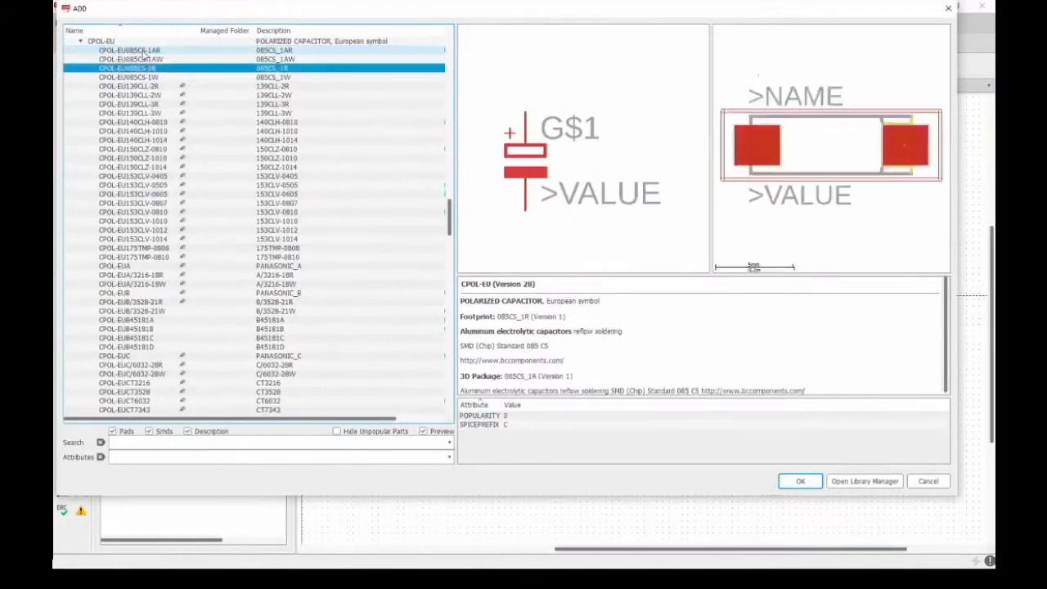
{"action": "left_click", "coordinate": [800, 481]}
{"action": "right_click", "coordinate": [836, 468]}
{"action": "left_click", "coordinate": [837, 468]}
Wire R18's free end to capacitor C1 and connect C1's other end to trimmer R19's pin 1
{"action": "left_click", "coordinate": [62, 248]}
{"action": "left_click", "coordinate": [802, 406]}
{"action": "left_click", "coordinate": [865, 406]}
{"action": "left_click", "coordinate": [859, 469]}
{"action": "left_click", "coordinate": [802, 469]}
{"action": "left_click", "coordinate": [821, 469]}
Place a vertically flipped copy of the R18, R19 and C1 network to the right of IC4A, joined to its output
{"action": "left_click", "coordinate": [62, 133]}
{"action": "middle_click", "coordinate": [804, 193]}
{"action": "right_click", "coordinate": [804, 193]}
{"action": "right_click", "coordinate": [804, 186]}
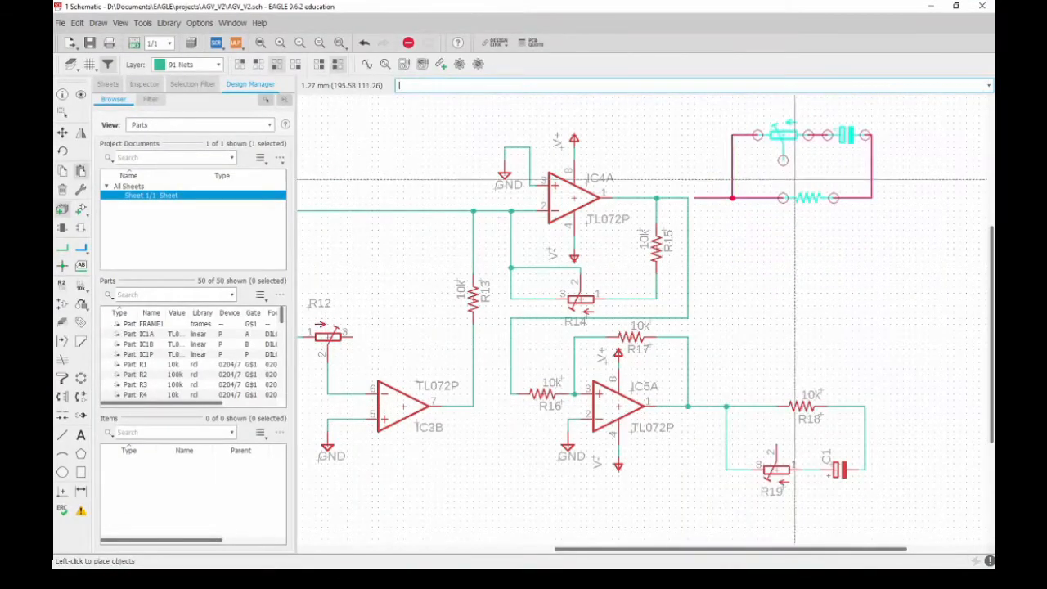
{"action": "left_click", "coordinate": [785, 179]}
Connect pin 2 of trimmers R21 and R19 to the nets on their pin 3, and wire R12's pin 3 to IC3B's output net
{"action": "left_click", "coordinate": [62, 248]}
{"action": "left_click", "coordinate": [770, 160]}
{"action": "left_click", "coordinate": [720, 166]}
{"action": "left_click", "coordinate": [777, 444]}
{"action": "left_click", "coordinate": [353, 337]}
{"action": "left_click", "coordinate": [473, 337]}
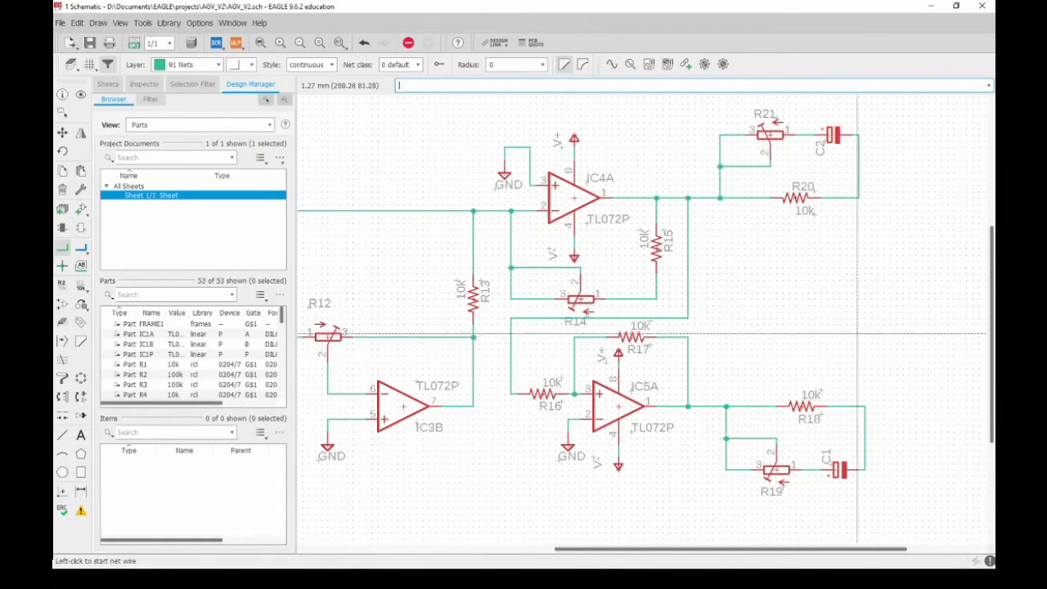
Place a copy of op amp IC3B to the right of C1 and a flipped copy of IC4A to the right of R20
{"action": "left_click", "coordinate": [63, 170]}
{"action": "left_click", "coordinate": [403, 406]}
{"action": "middle_click_drag", "start_coordinate": [982, 419], "coordinate": [869, 419]}
{"action": "left_click", "coordinate": [872, 420]}
{"action": "right_click", "coordinate": [461, 198]}
{"action": "left_click", "coordinate": [485, 232]}
{"action": "middle_click", "coordinate": [873, 215]}
{"action": "right_click", "coordinate": [872, 214]}
{"action": "right_click", "coordinate": [872, 215]}
{"action": "left_click", "coordinate": [873, 211]}
{"action": "left_click", "coordinate": [63, 189]}
Wire R20's output side to IC7A's inverting input and R18's output side to IC6B's inverting input
{"action": "left_click", "coordinate": [63, 248]}
{"action": "left_click", "coordinate": [745, 198]}
{"action": "left_click", "coordinate": [834, 198]}
{"action": "left_click", "coordinate": [752, 407]}
{"action": "left_click", "coordinate": [834, 407]}
Add ground symbols to the non-inverting inputs of IC6B and IC7A, and put V- above and V+ below IC7A
{"action": "left_click", "coordinate": [62, 170]}
{"action": "left_click", "coordinate": [455, 448]}
{"action": "left_click", "coordinate": [828, 461]}
{"action": "left_click", "coordinate": [63, 189]}
{"action": "left_click", "coordinate": [873, 270]}
{"action": "left_click", "coordinate": [62, 170]}
{"action": "left_click", "coordinate": [461, 258]}
{"action": "left_click", "coordinate": [872, 151]}
{"action": "left_click", "coordinate": [62, 247]}
Place copies of trimmer R21 above IC7A and IC6B, and copies of 10k resistor R15 beside their outputs
{"action": "left_click", "coordinate": [62, 171]}
{"action": "left_click", "coordinate": [657, 135]}
{"action": "left_click", "coordinate": [874, 101]}
{"action": "middle_click_drag", "start_coordinate": [877, 334], "coordinate": [706, 383]}
{"action": "scroll", "coordinate": [708, 384], "scroll_direction": "down", "scroll_amount": 1}
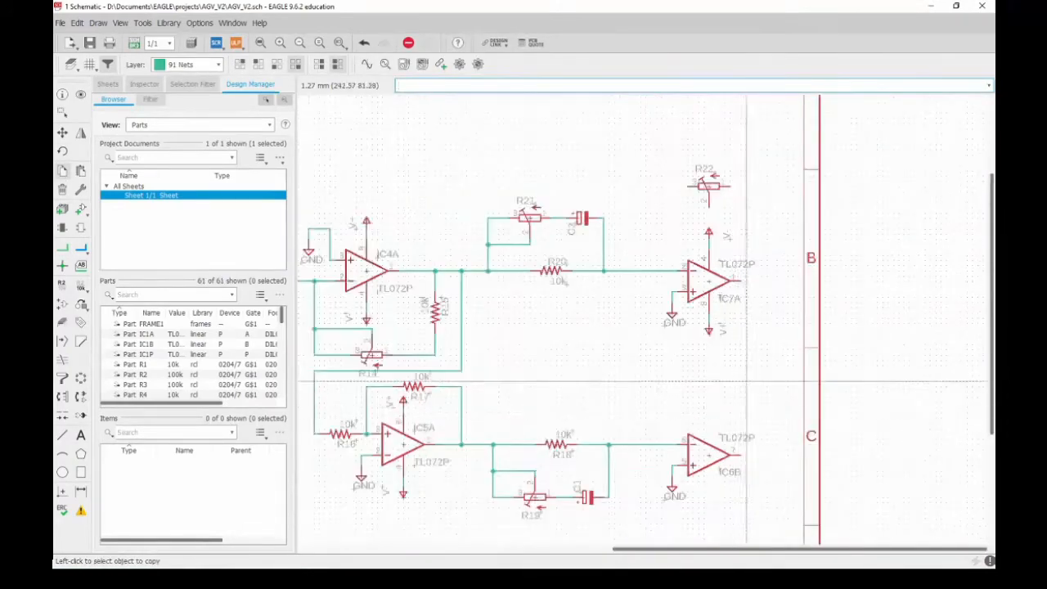
{"action": "scroll", "coordinate": [708, 383], "scroll_direction": "up", "scroll_amount": 1}
{"action": "left_click", "coordinate": [701, 147]}
{"action": "left_click", "coordinate": [701, 387]}
{"action": "left_click", "coordinate": [372, 299]}
{"action": "left_click", "coordinate": [770, 210]}
Wire trimmers R22 and R23 in series with R24 and R25 as feedback around IC7A and IC6B, extending both output nets
{"action": "left_click", "coordinate": [62, 248]}
{"action": "left_click", "coordinate": [675, 147]}
{"action": "left_click", "coordinate": [631, 248]}
{"action": "left_click", "coordinate": [701, 171]}
{"action": "left_click", "coordinate": [631, 178]}
{"action": "left_click", "coordinate": [726, 147]}
{"action": "left_click", "coordinate": [770, 185]}
{"action": "left_click", "coordinate": [739, 260]}
{"action": "left_click", "coordinate": [739, 468]}
{"action": "left_click", "coordinate": [802, 469]}
{"action": "key", "text": "Escape"}
{"action": "left_click", "coordinate": [771, 450]}
{"action": "left_click", "coordinate": [770, 469]}
{"action": "key", "text": "Escape"}
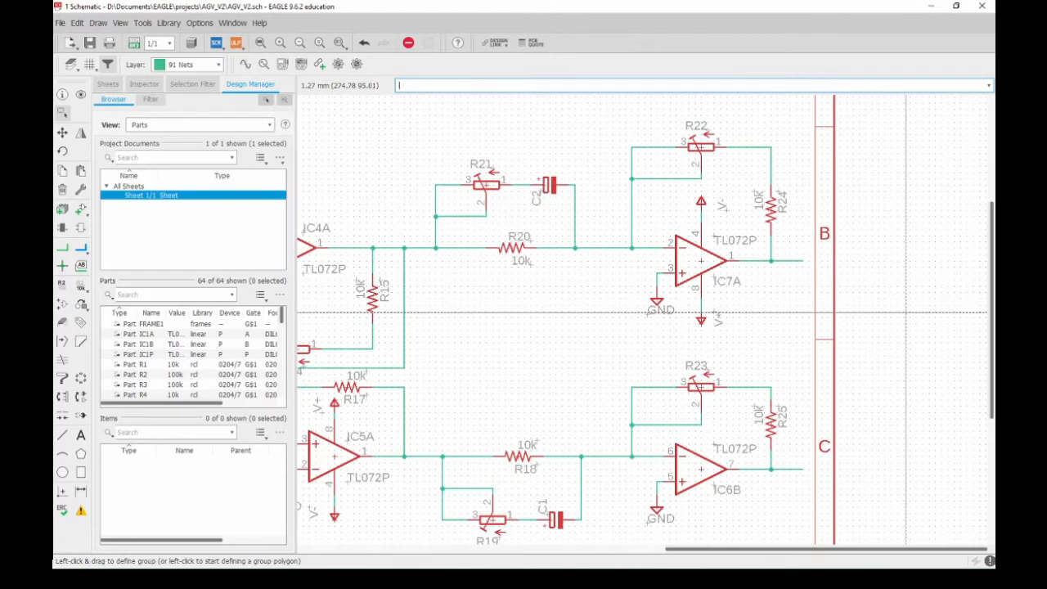
Rename the net at IC7A's output M1 and place its net label above the wire
{"action": "scroll", "coordinate": [561, 307], "scroll_direction": "down", "scroll_amount": 5}
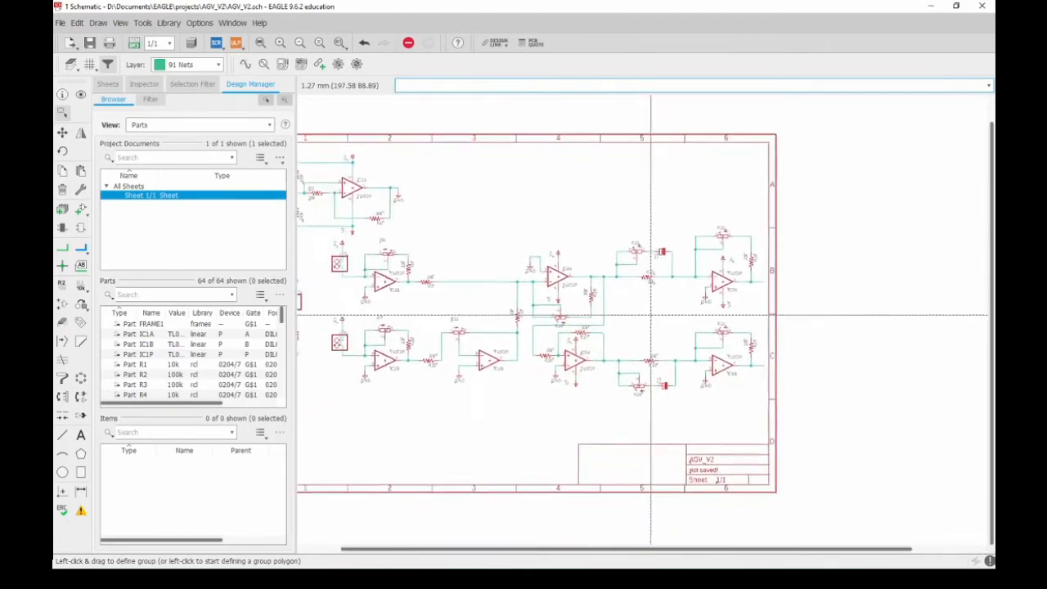
{"action": "scroll", "coordinate": [826, 286], "scroll_direction": "up", "scroll_amount": 2}
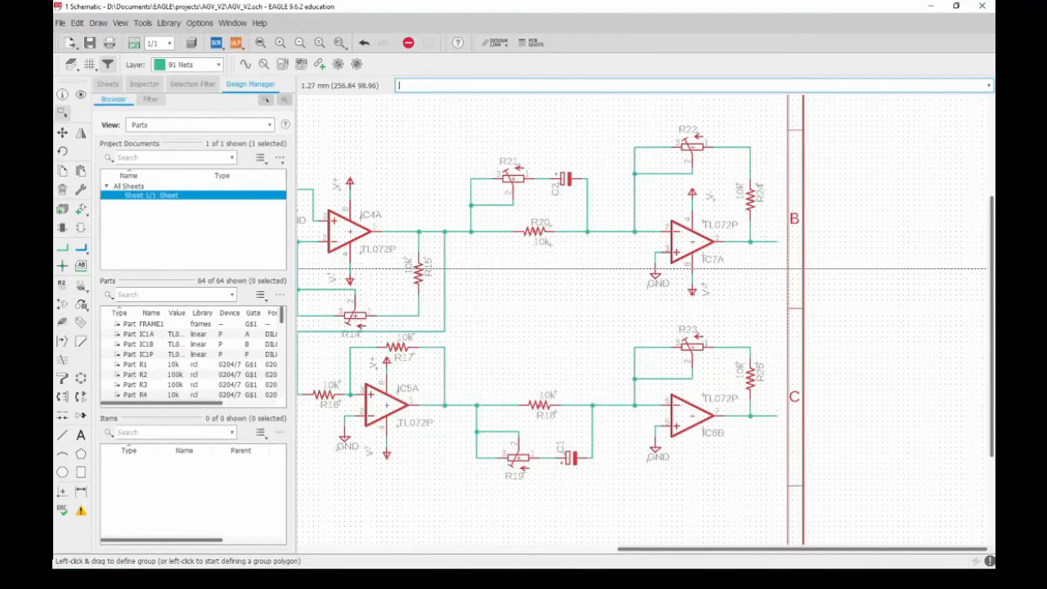
{"action": "scroll", "coordinate": [789, 269], "scroll_direction": "down", "scroll_amount": 3}
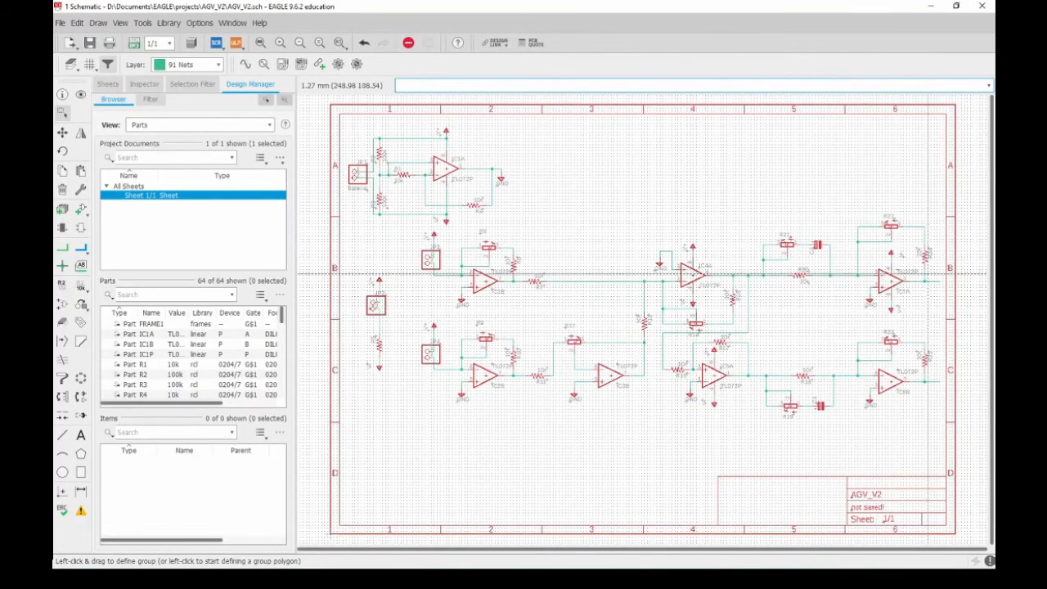
{"action": "scroll", "coordinate": [933, 286], "scroll_direction": "up", "scroll_amount": 5}
{"action": "scroll", "coordinate": [930, 282], "scroll_direction": "down", "scroll_amount": 3}
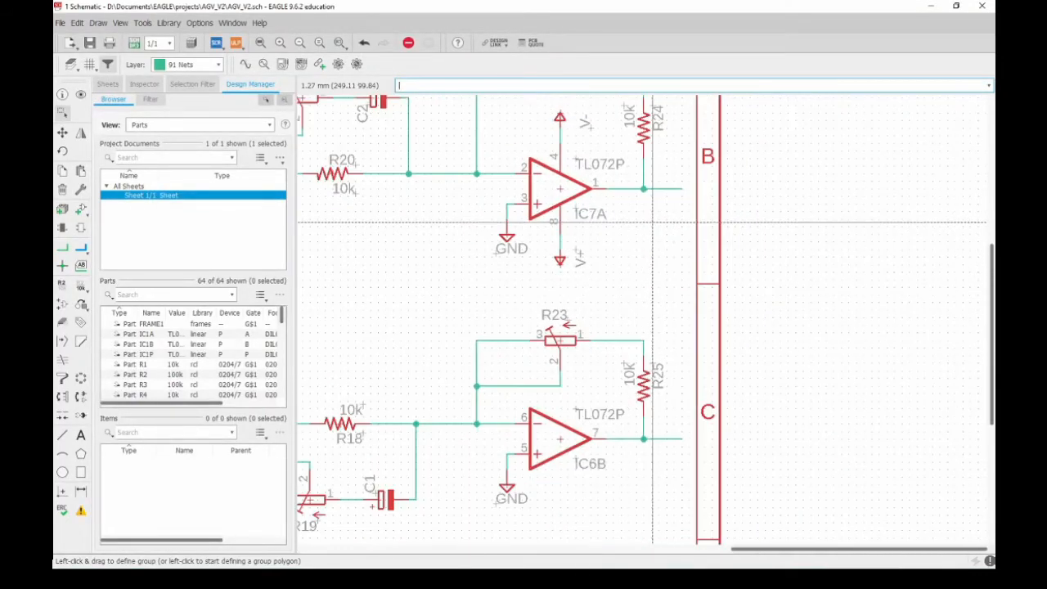
{"action": "middle_click_drag", "start_coordinate": [666, 223], "coordinate": [652, 275]}
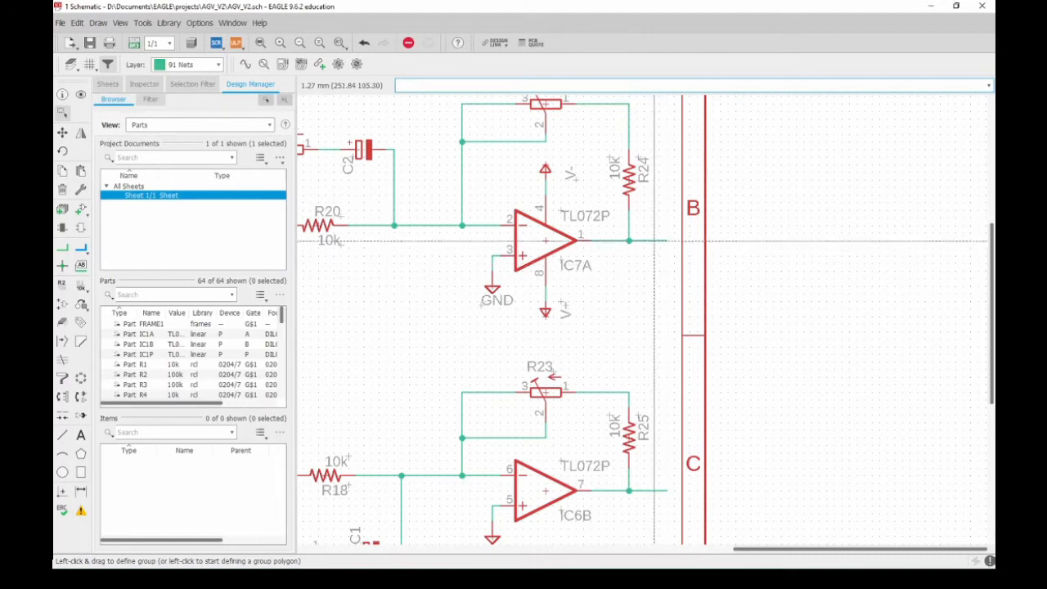
{"action": "right_click", "coordinate": [653, 242]}
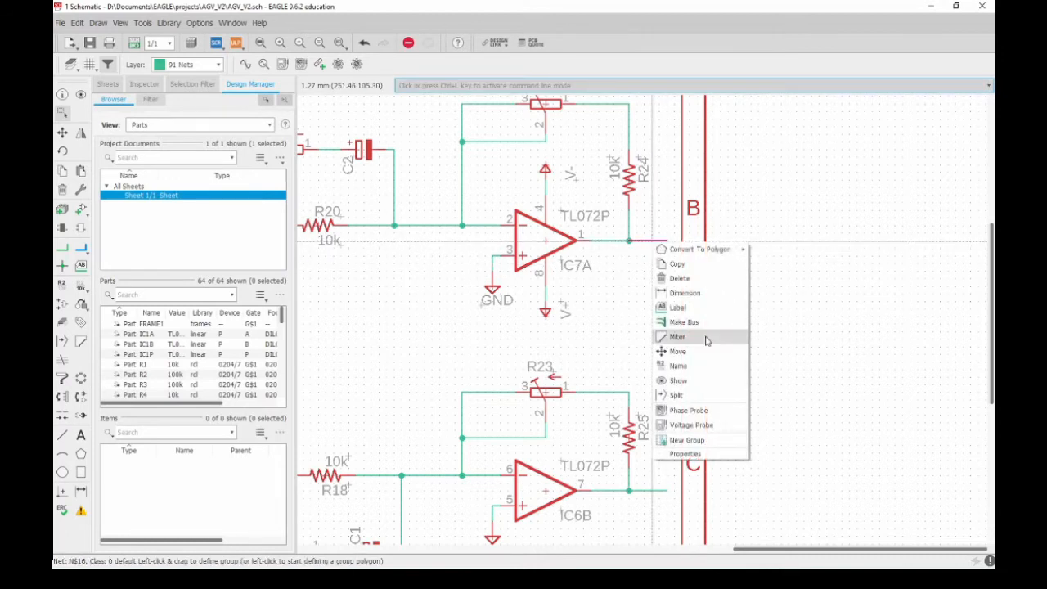
{"action": "left_click", "coordinate": [684, 454]}
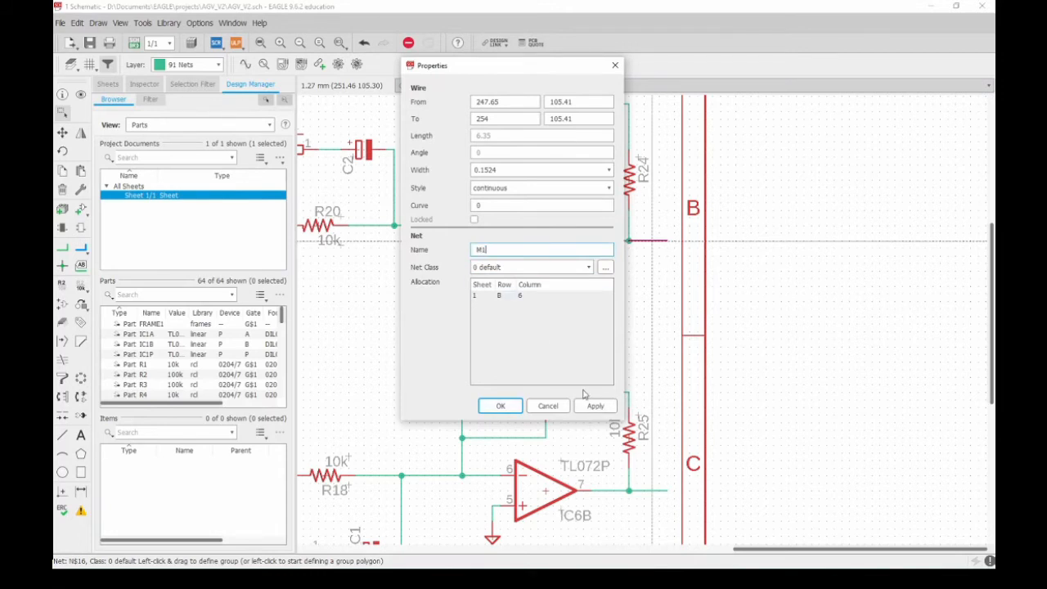
{"action": "left_click", "coordinate": [595, 405]}
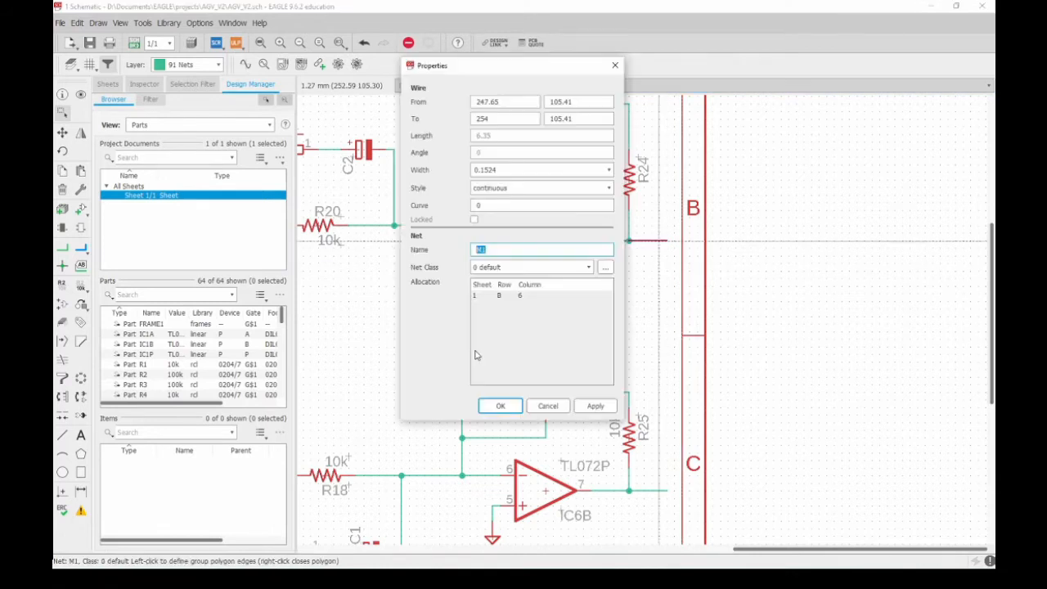
{"action": "left_click", "coordinate": [547, 407]}
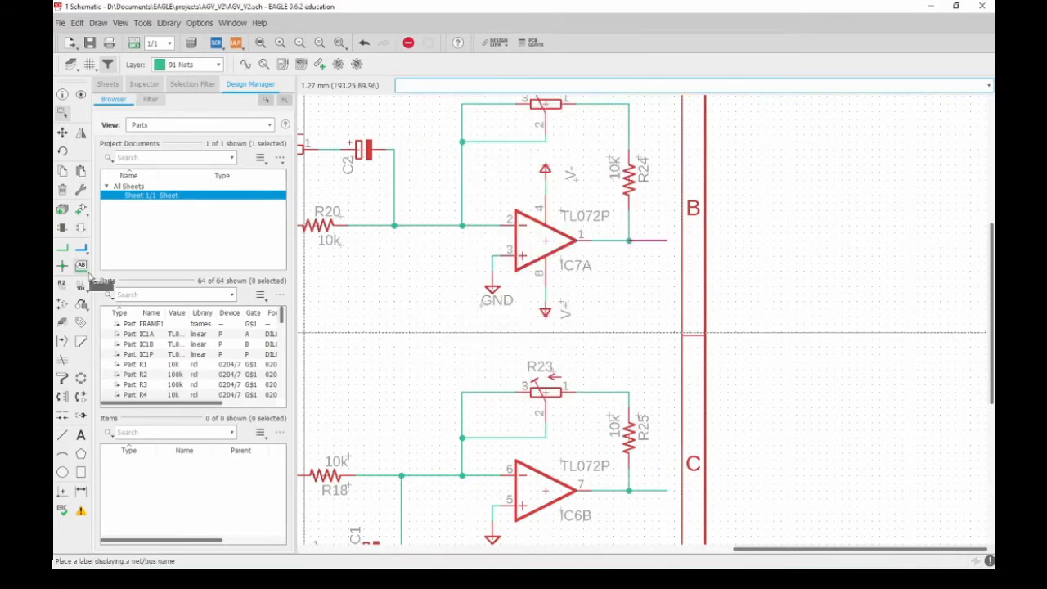
{"action": "left_click", "coordinate": [81, 267]}
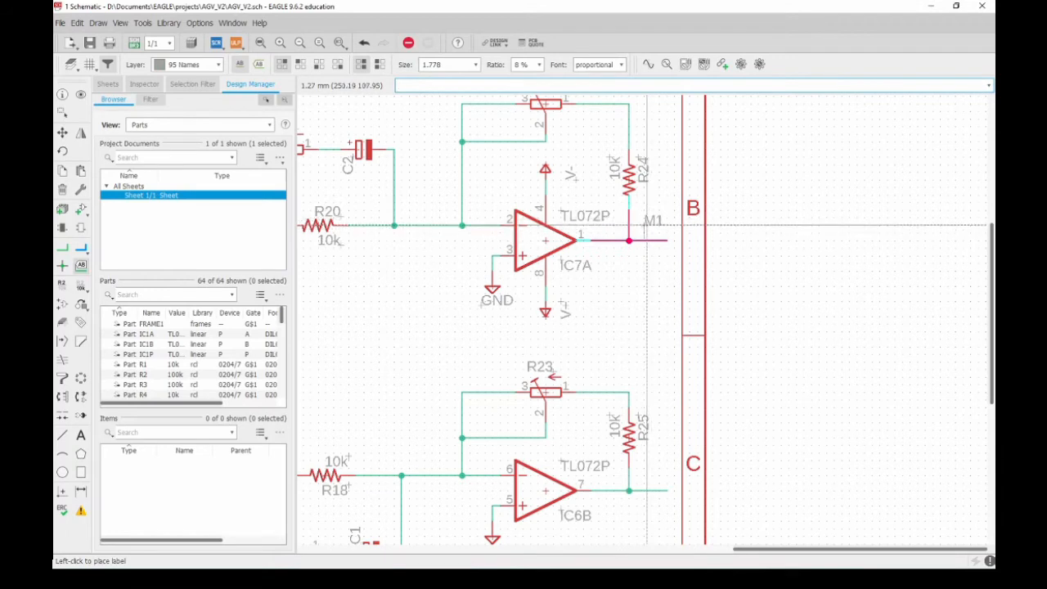
{"action": "left_click", "coordinate": [653, 235]}
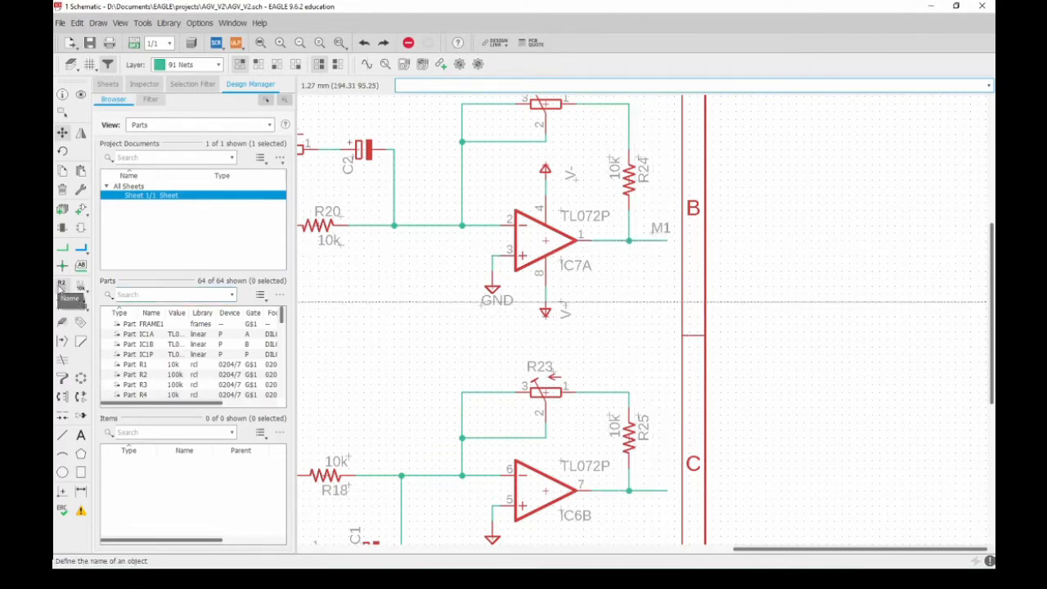
Rename the net at IC6B's output M2 with the place label option enabled
{"action": "left_click", "coordinate": [63, 289]}
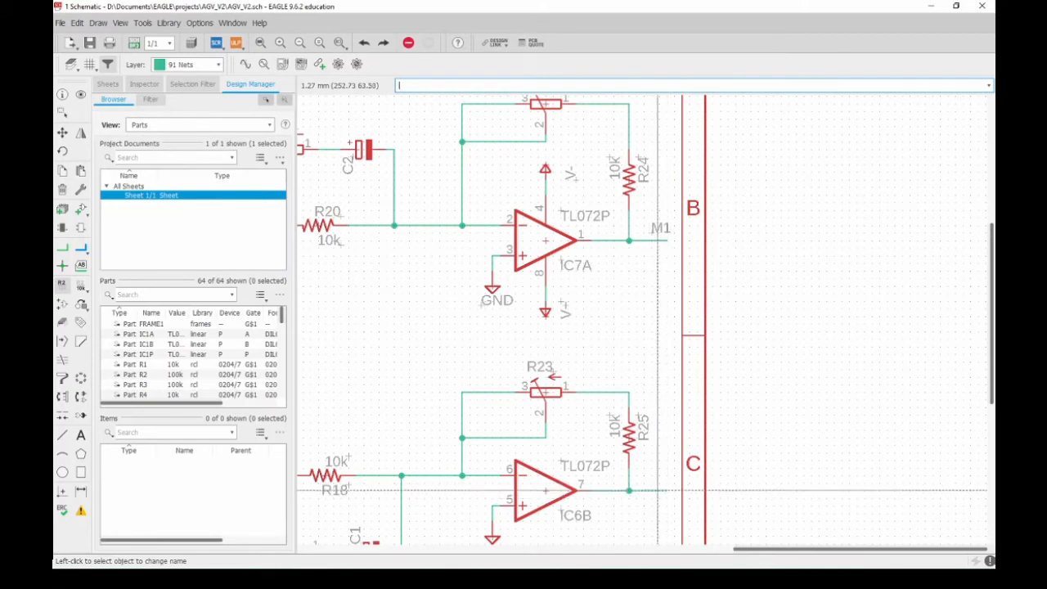
{"action": "left_click", "coordinate": [654, 490]}
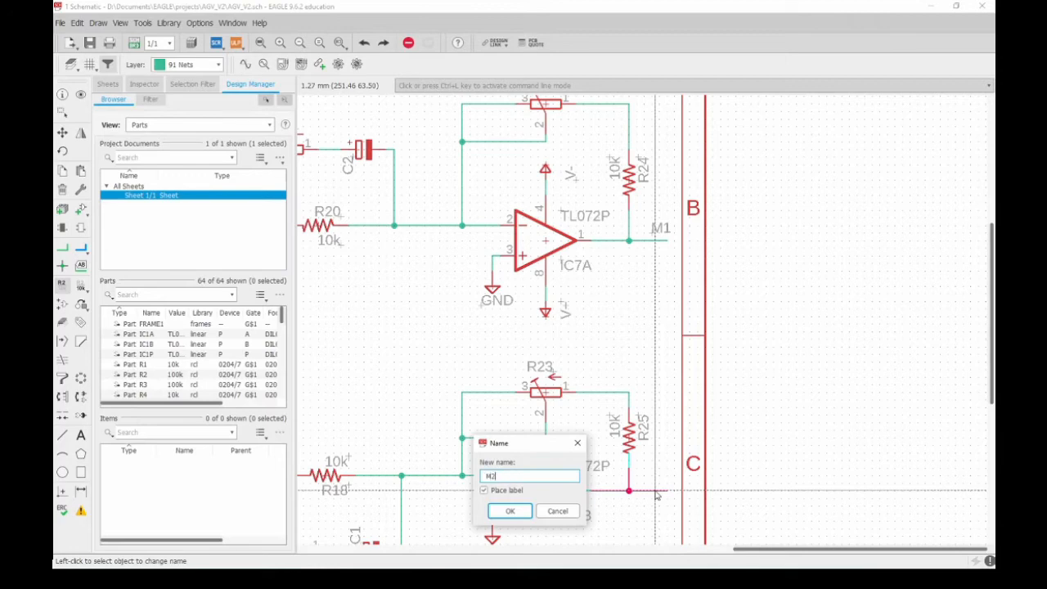
{"action": "left_click", "coordinate": [517, 510]}
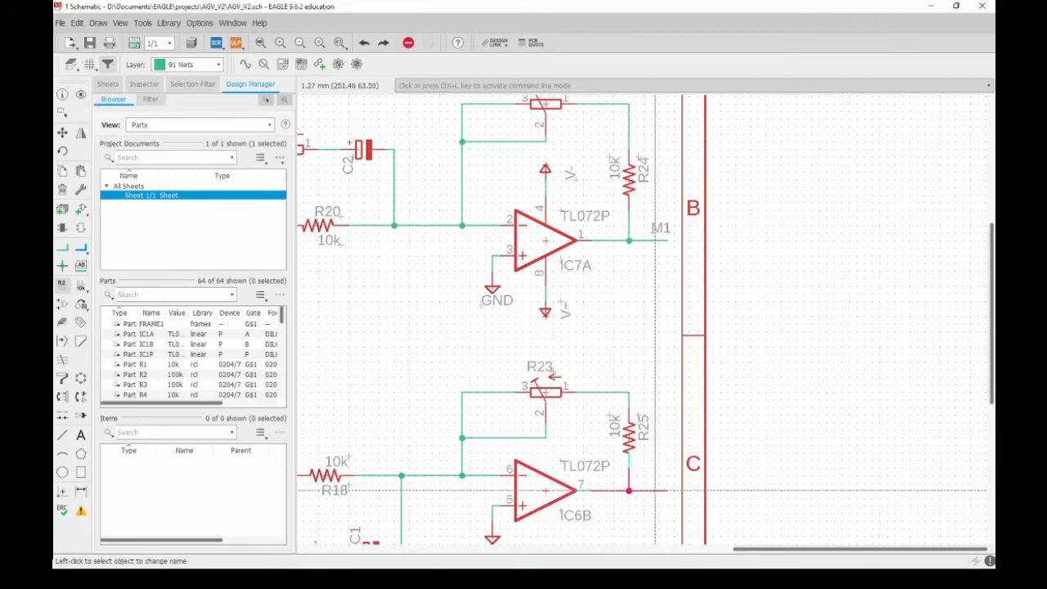
Place a copy of 10k resistor R11 in the empty area below IC2B
{"action": "scroll", "coordinate": [668, 483], "scroll_direction": "down", "scroll_amount": 3}
{"action": "middle_click_drag", "start_coordinate": [652, 494], "coordinate": [761, 245]}
{"action": "middle_click_drag", "start_coordinate": [375, 245], "coordinate": [683, 239]}
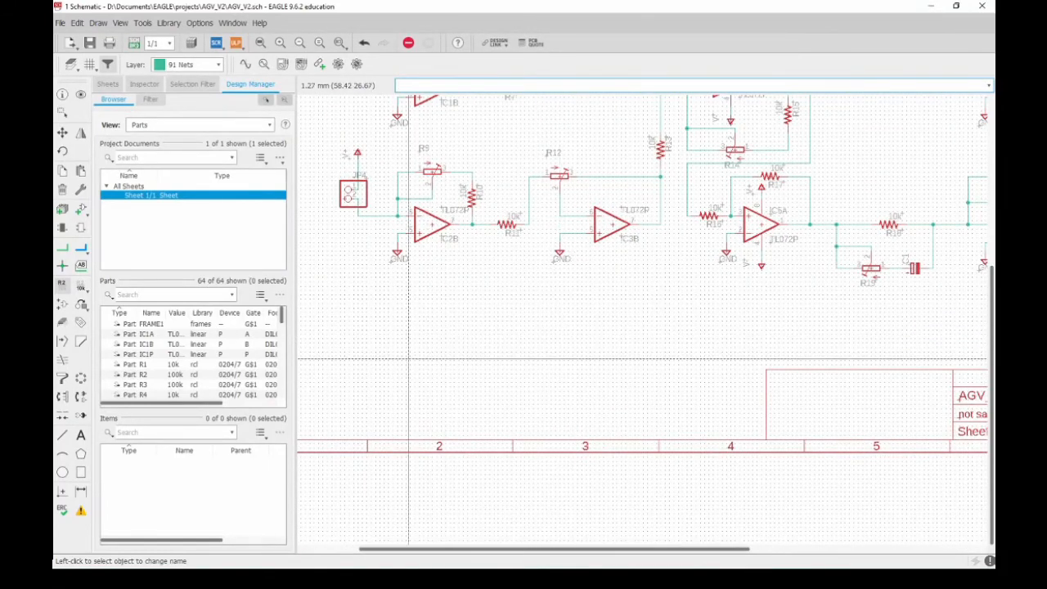
{"action": "middle_click_drag", "start_coordinate": [408, 354], "coordinate": [472, 349]}
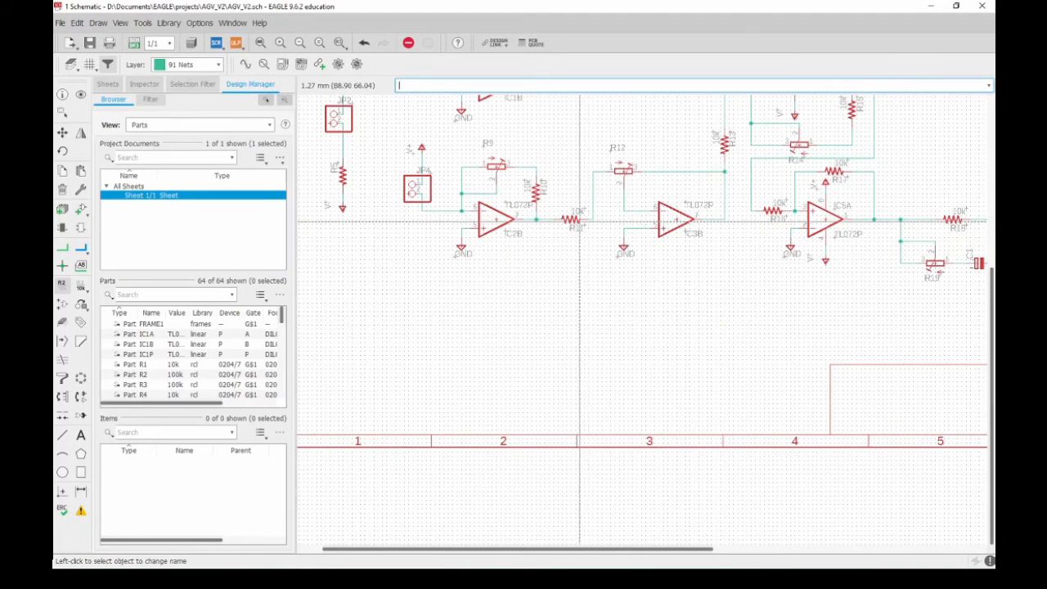
{"action": "scroll", "coordinate": [588, 314], "scroll_direction": "up", "scroll_amount": 2}
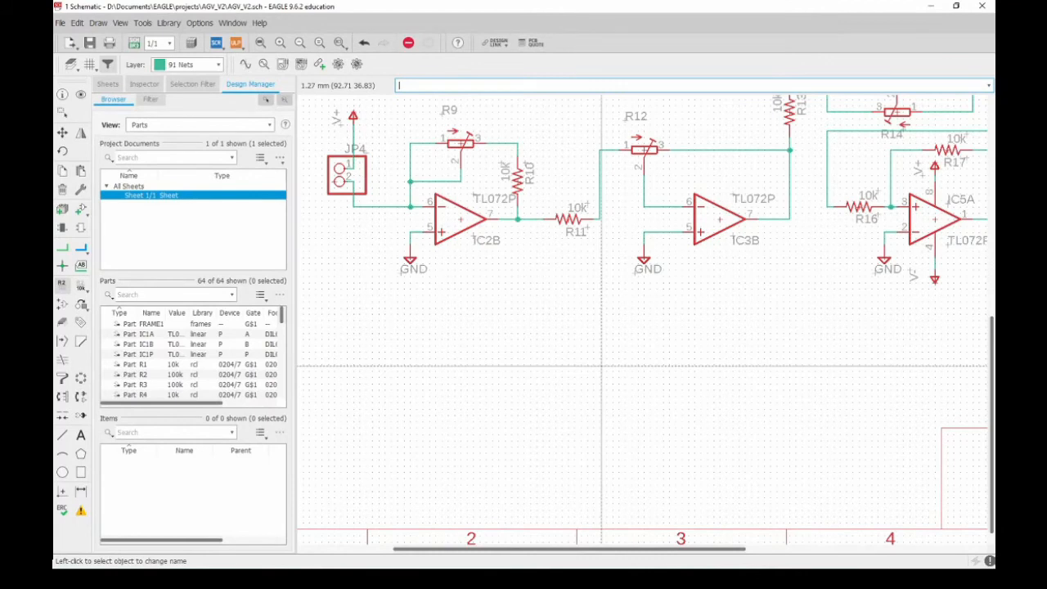
{"action": "middle_click_drag", "start_coordinate": [601, 386], "coordinate": [615, 352]}
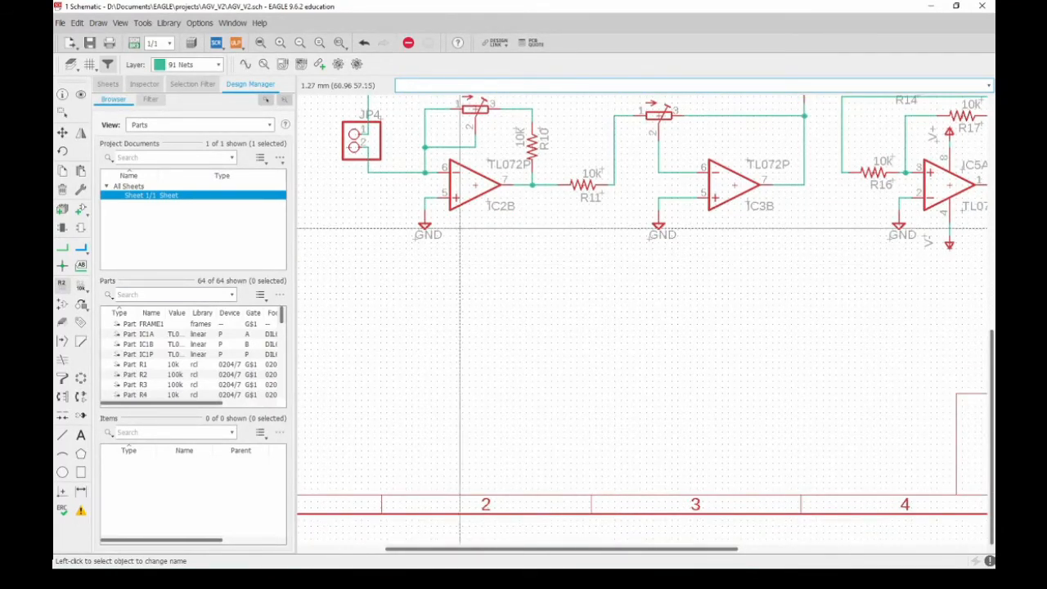
{"action": "left_click", "coordinate": [62, 174]}
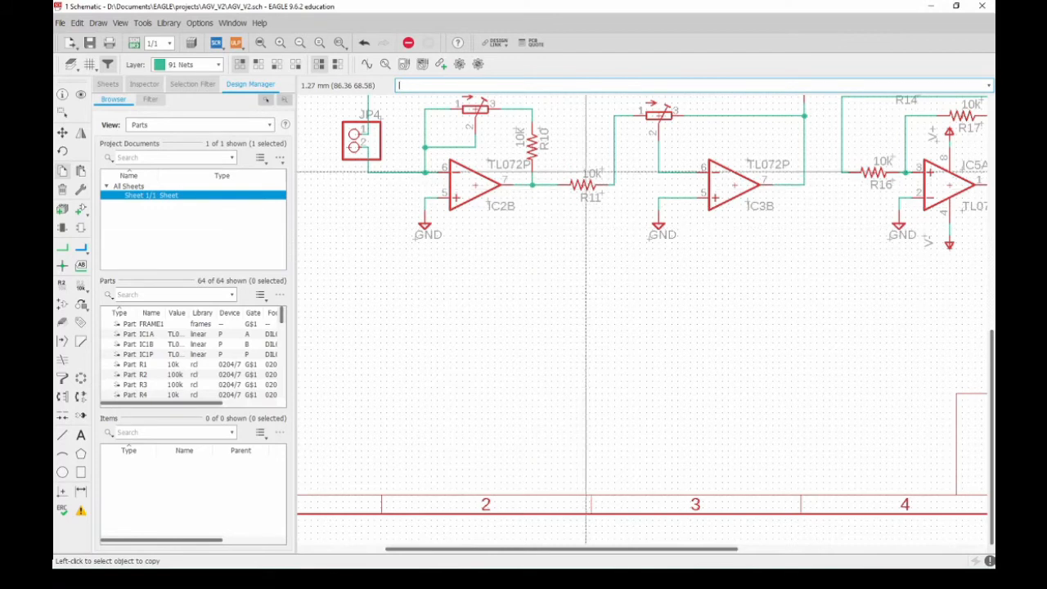
{"action": "left_click", "coordinate": [583, 185]}
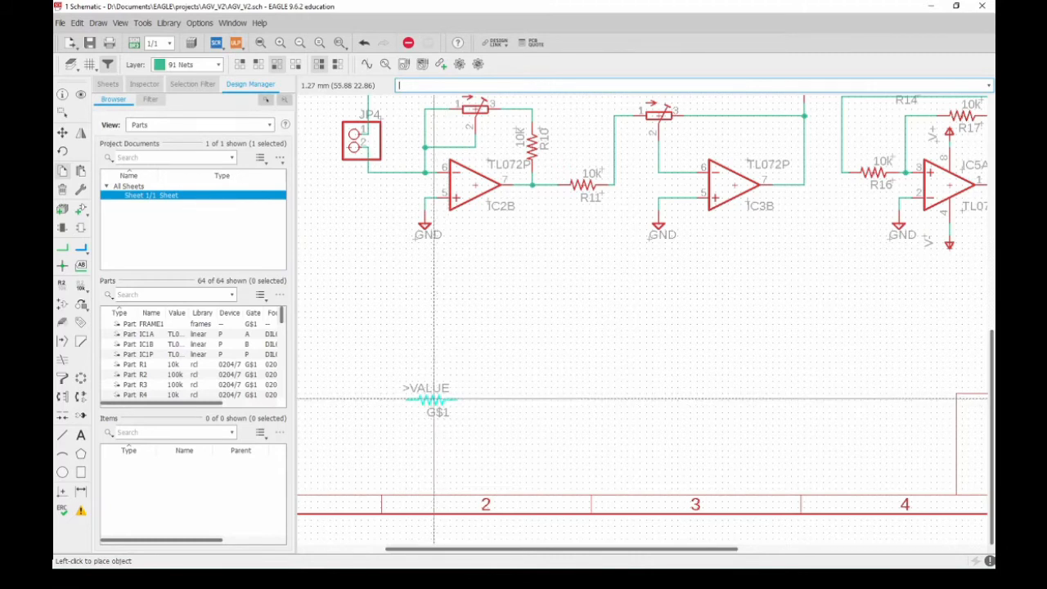
{"action": "left_click", "coordinate": [432, 400]}
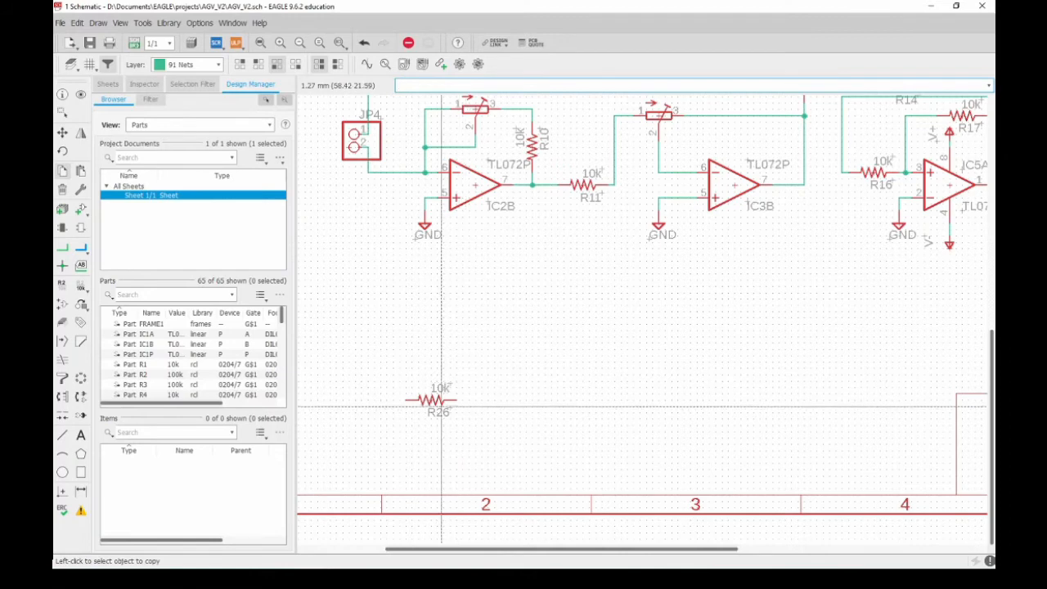
Set the value of resistor R26 to 470R
{"action": "scroll", "coordinate": [466, 381], "scroll_direction": "up", "scroll_amount": 2}
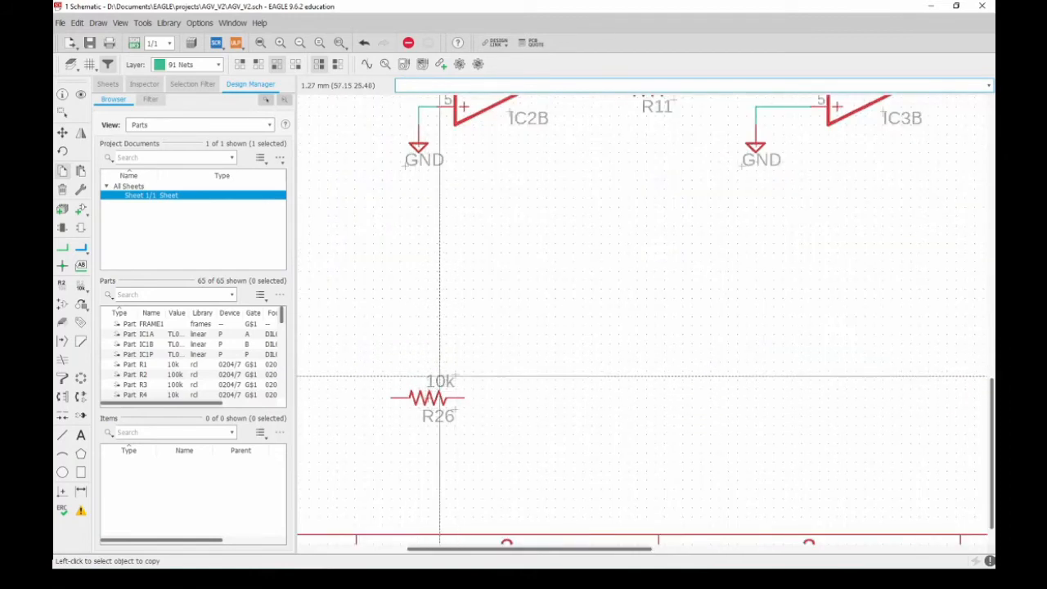
{"action": "middle_click_drag", "start_coordinate": [427, 416], "coordinate": [466, 372]}
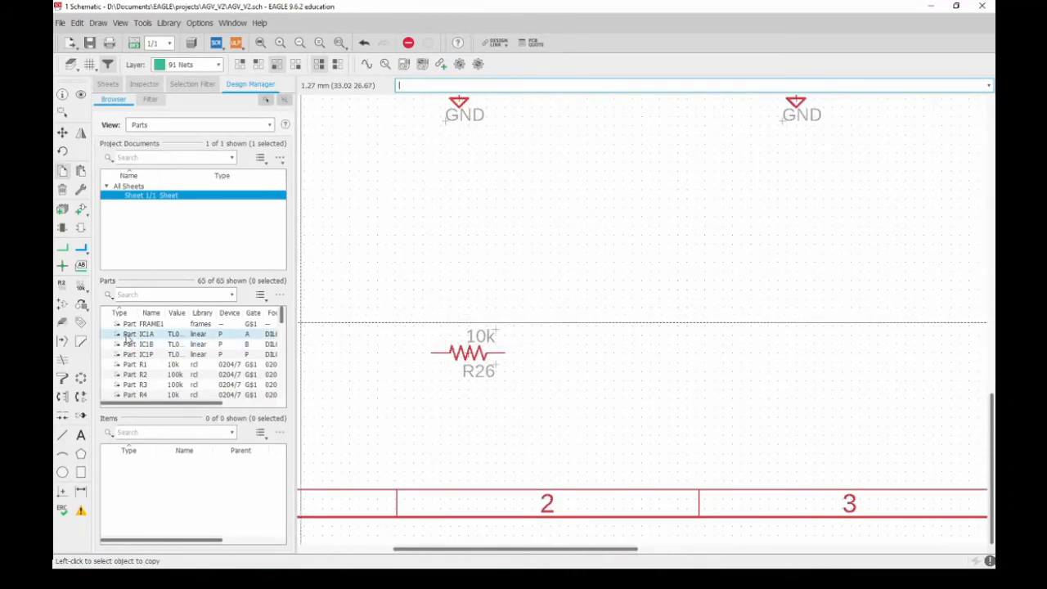
{"action": "left_click", "coordinate": [81, 288]}
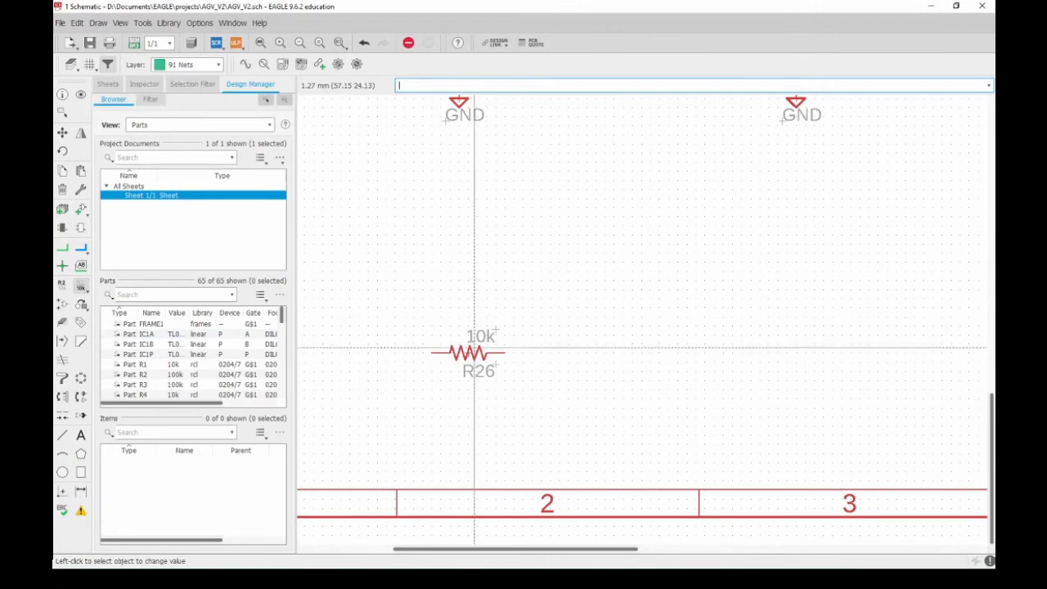
{"action": "left_click", "coordinate": [473, 354]}
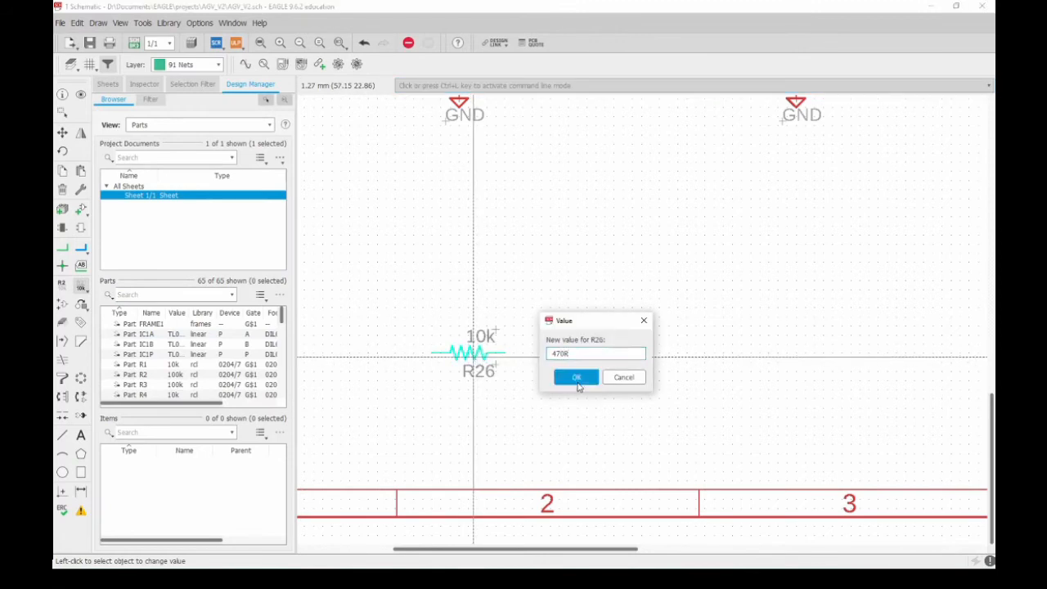
{"action": "left_click", "coordinate": [577, 377]}
Add a BD139 NPN transistor from the transistor library to the right of resistor R26
{"action": "scroll", "coordinate": [700, 338], "scroll_direction": "down", "scroll_amount": 3}
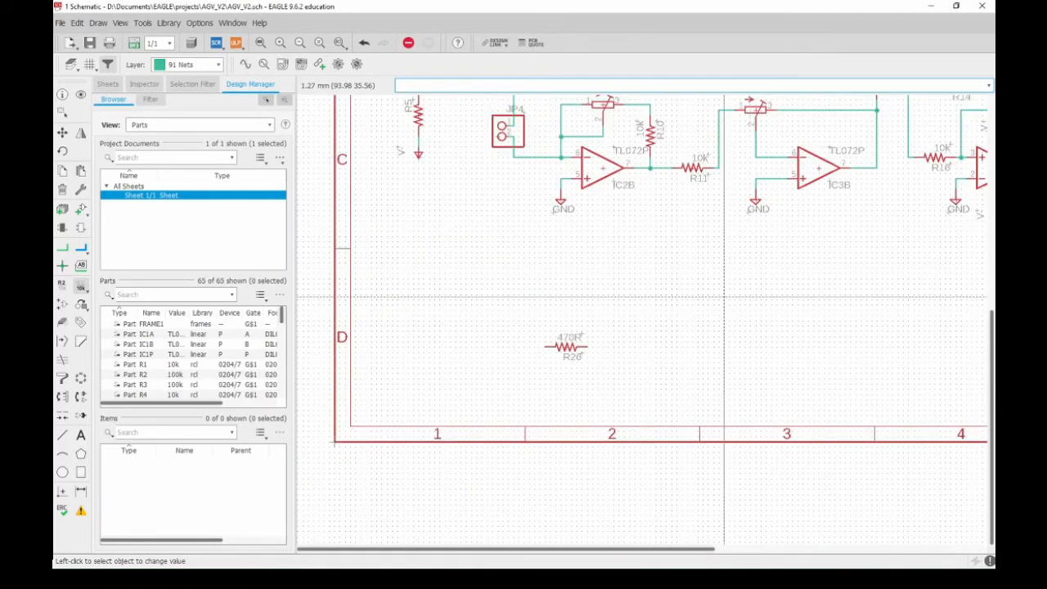
{"action": "left_click", "coordinate": [81, 210]}
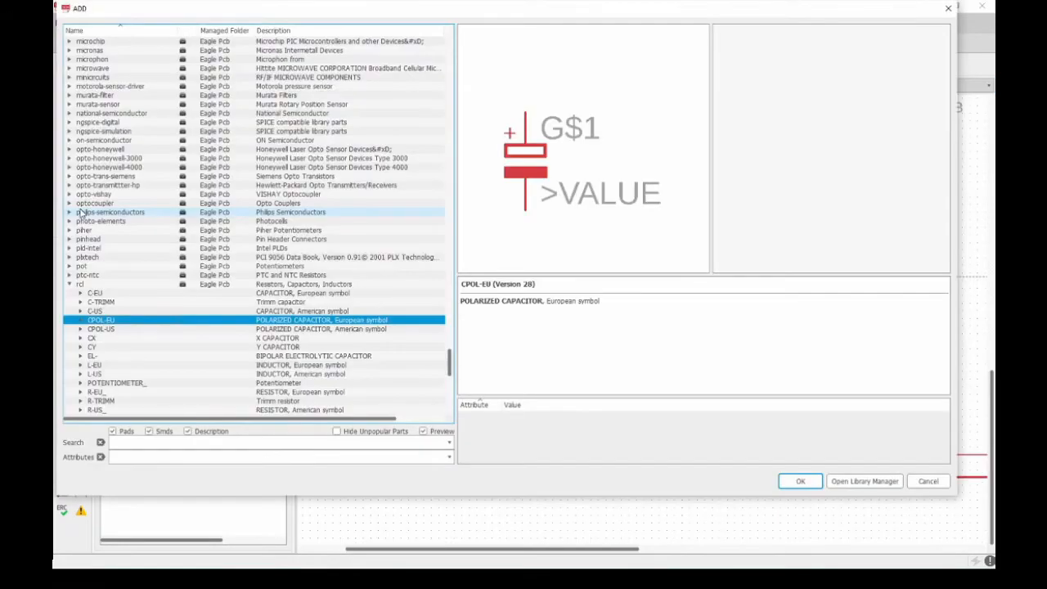
{"action": "scroll", "coordinate": [140, 291], "scroll_direction": "down", "scroll_amount": 15}
{"action": "scroll", "coordinate": [139, 294], "scroll_direction": "down", "scroll_amount": 1}
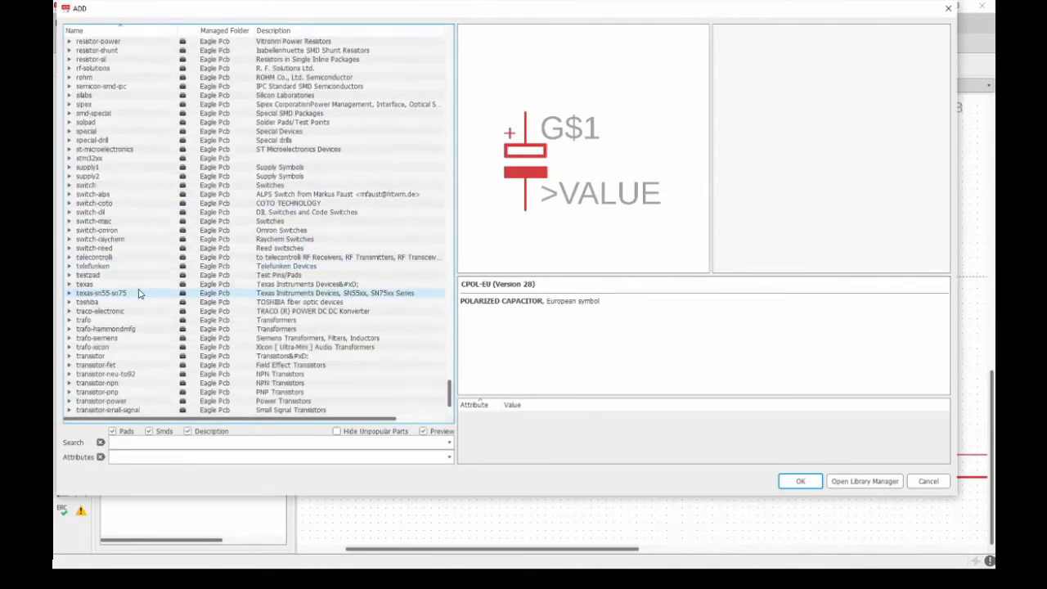
{"action": "scroll", "coordinate": [142, 352], "scroll_direction": "down", "scroll_amount": 1}
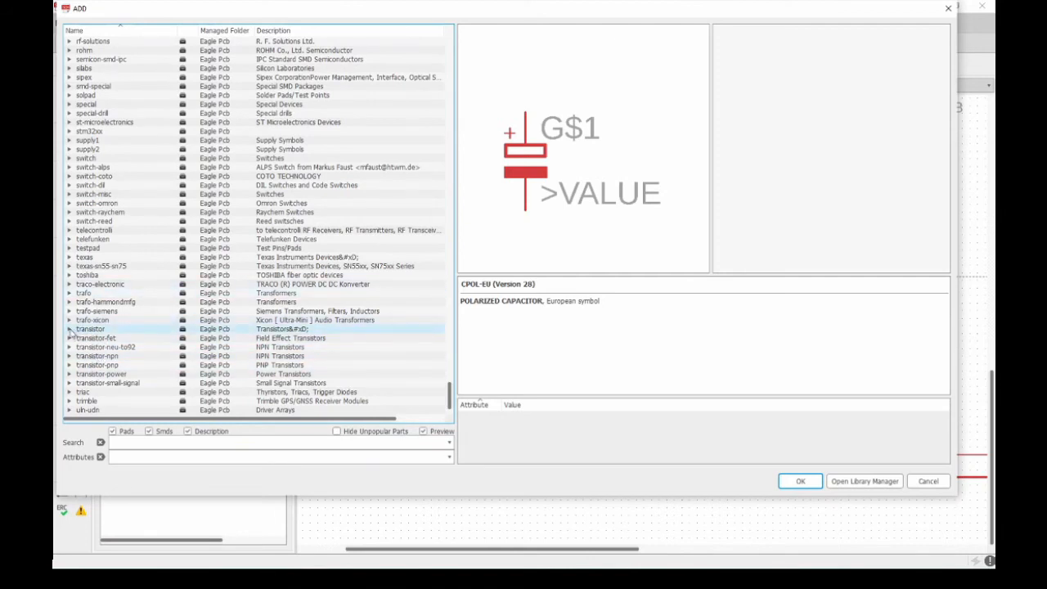
{"action": "left_click", "coordinate": [69, 330]}
{"action": "scroll", "coordinate": [122, 299], "scroll_direction": "down", "scroll_amount": 15}
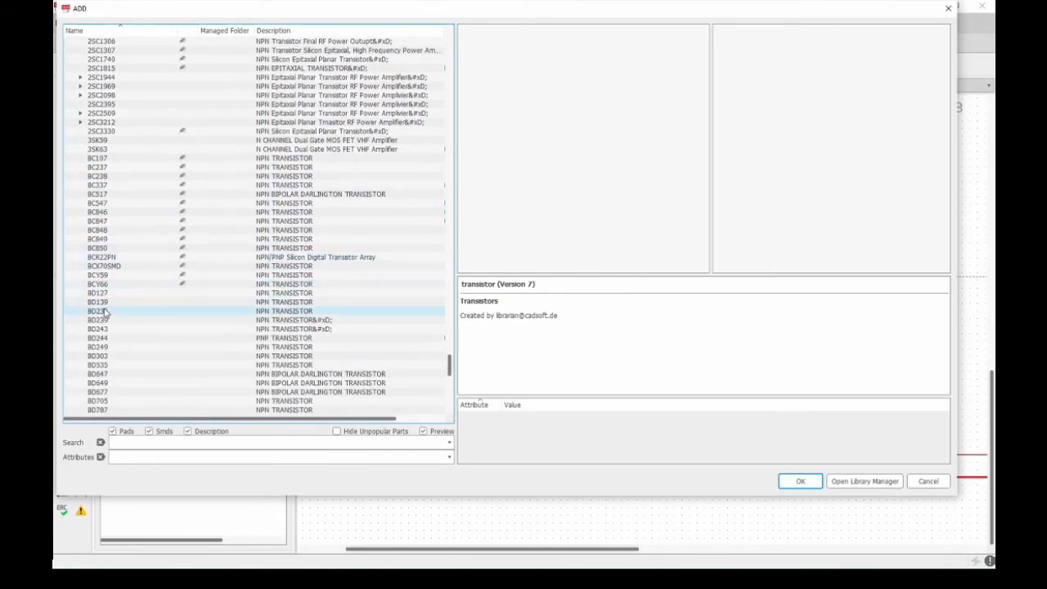
{"action": "left_click", "coordinate": [123, 302]}
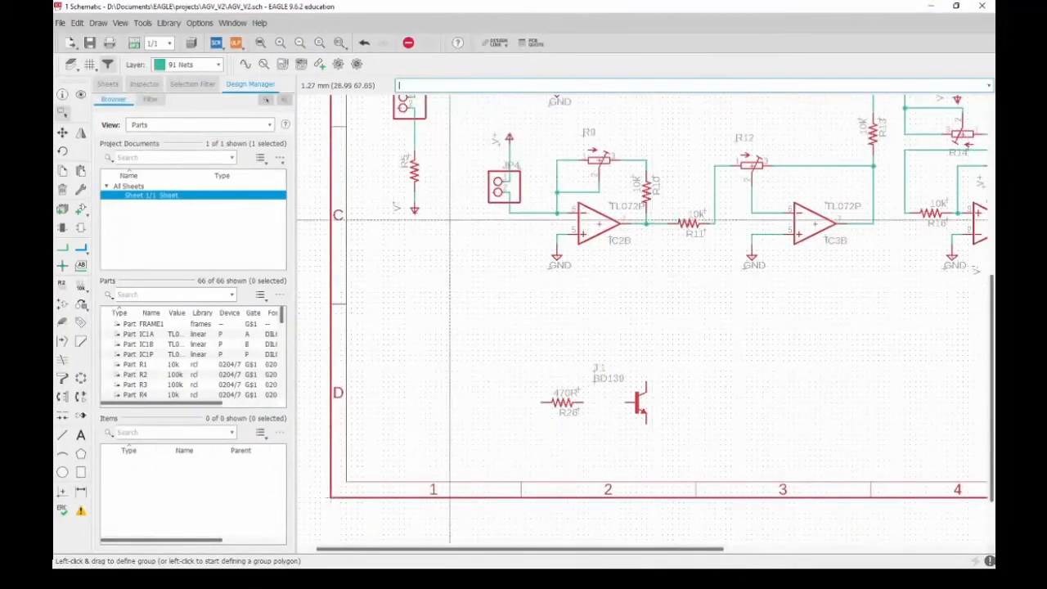
Copy a two-pin header with V+ and V- symbols around transistor T1, and add a rotated 1N4004 diode from the diode library beside the header
{"action": "left_click", "coordinate": [63, 171]}
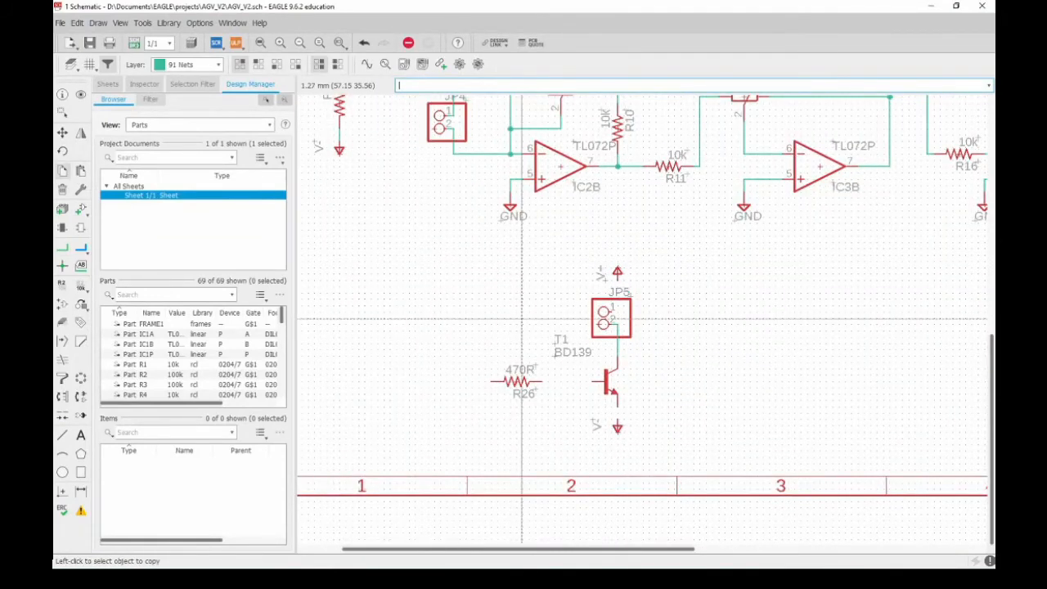
{"action": "left_click", "coordinate": [80, 211]}
{"action": "left_click", "coordinate": [127, 249]}
{"action": "left_click", "coordinate": [71, 248]}
{"action": "left_click", "coordinate": [107, 69]}
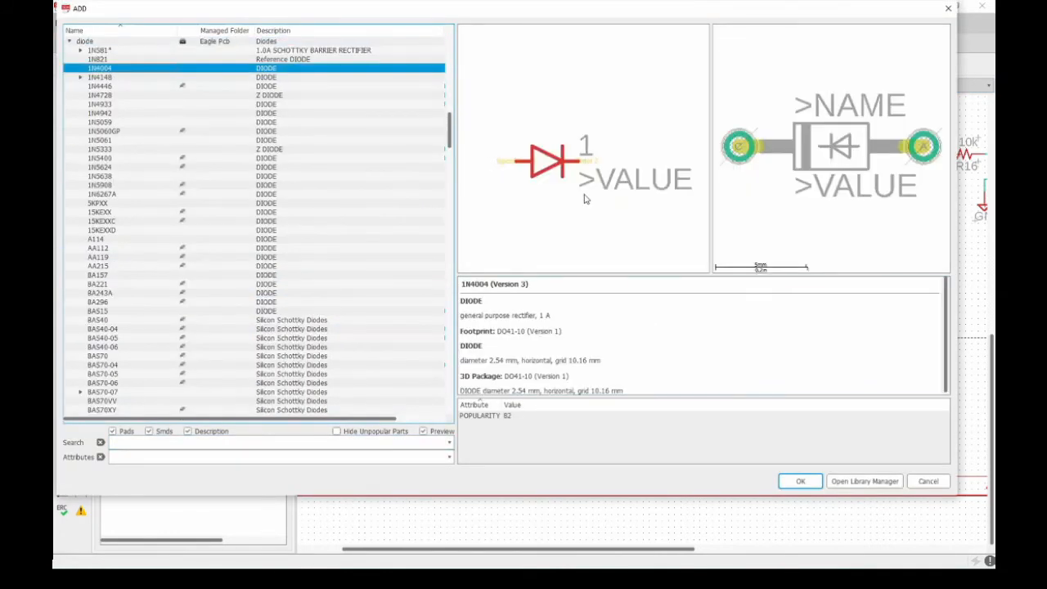
{"action": "left_click", "coordinate": [800, 481]}
{"action": "right_click", "coordinate": [554, 318]}
{"action": "left_click", "coordinate": [559, 318]}
{"action": "scroll", "coordinate": [617, 385], "scroll_direction": "up", "scroll_amount": 2}
Wire resistor R26 to T1's base and connect diode D1 in parallel with header JP5, between V+ and T1's collector
{"action": "left_click", "coordinate": [62, 248]}
{"action": "left_click", "coordinate": [507, 380]}
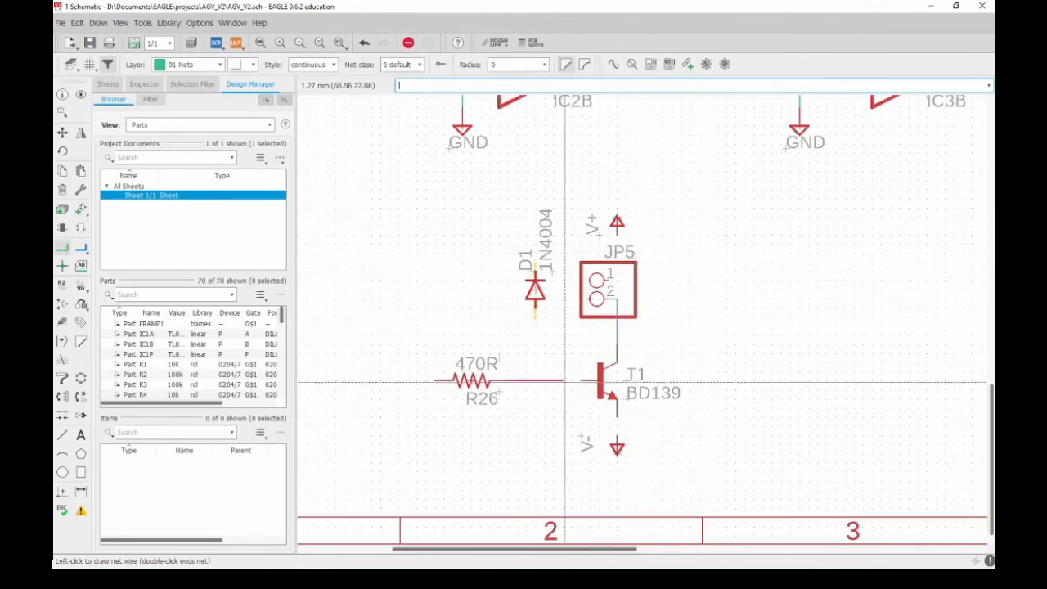
{"action": "left_click", "coordinate": [580, 381]}
{"action": "left_click", "coordinate": [616, 334]}
{"action": "left_click", "coordinate": [535, 318]}
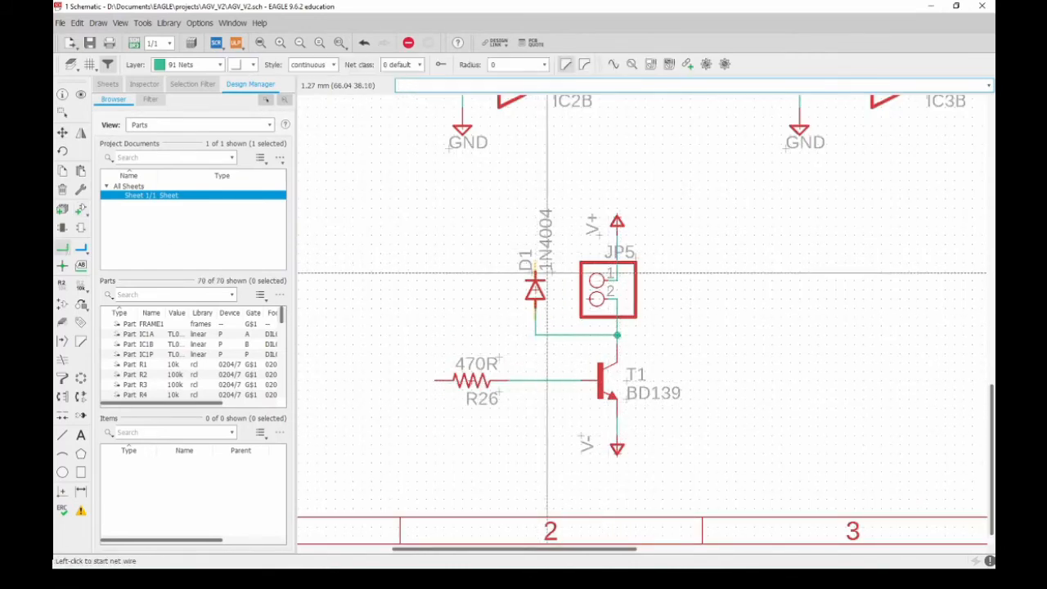
{"action": "left_click", "coordinate": [535, 243]}
{"action": "left_click", "coordinate": [617, 244]}
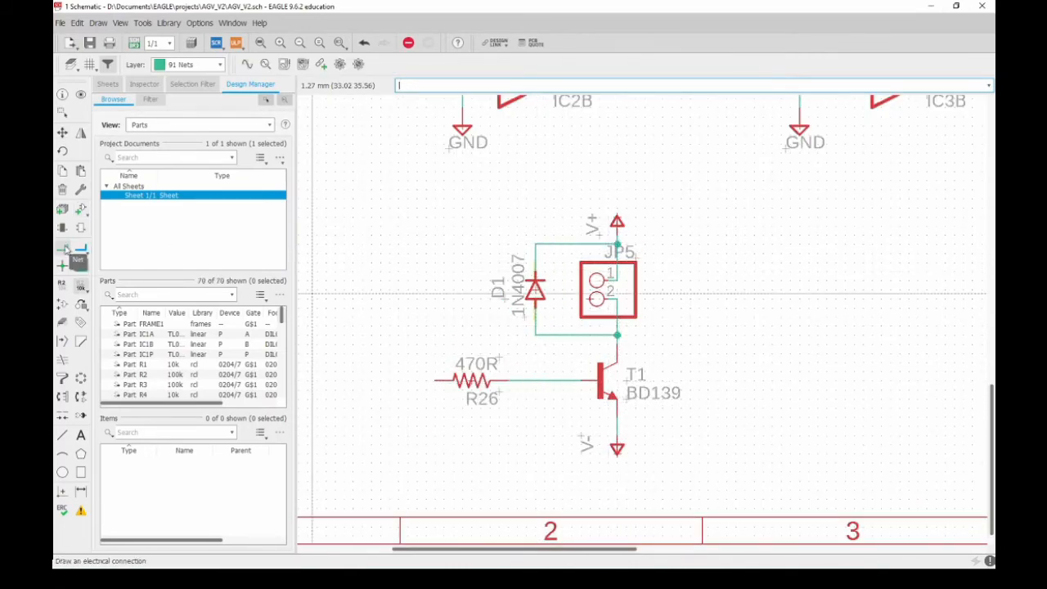
Draw a short net from R26's free end and name it M1 with a placed label, joining it to the existing M1 net
{"action": "left_click", "coordinate": [63, 248]}
{"action": "left_click", "coordinate": [435, 380]}
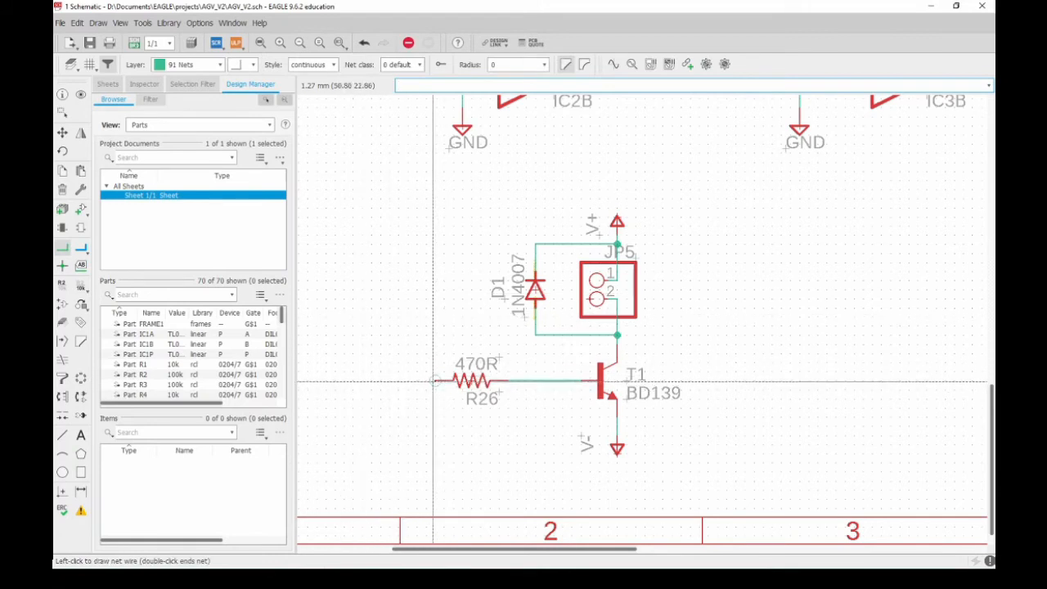
{"action": "double_click", "coordinate": [389, 381]}
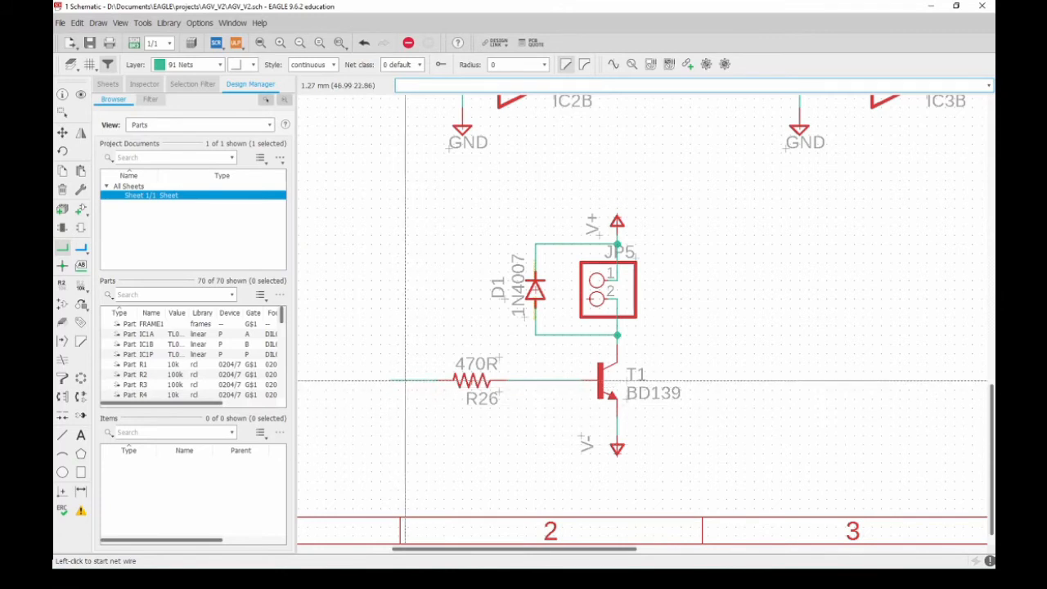
{"action": "left_click", "coordinate": [60, 286]}
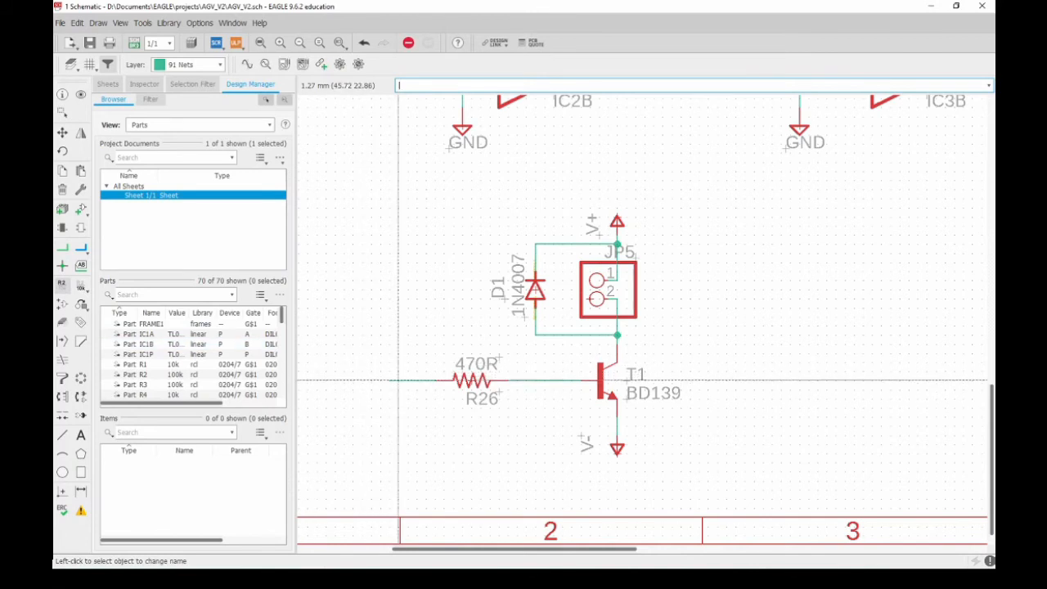
{"action": "left_click", "coordinate": [398, 380]}
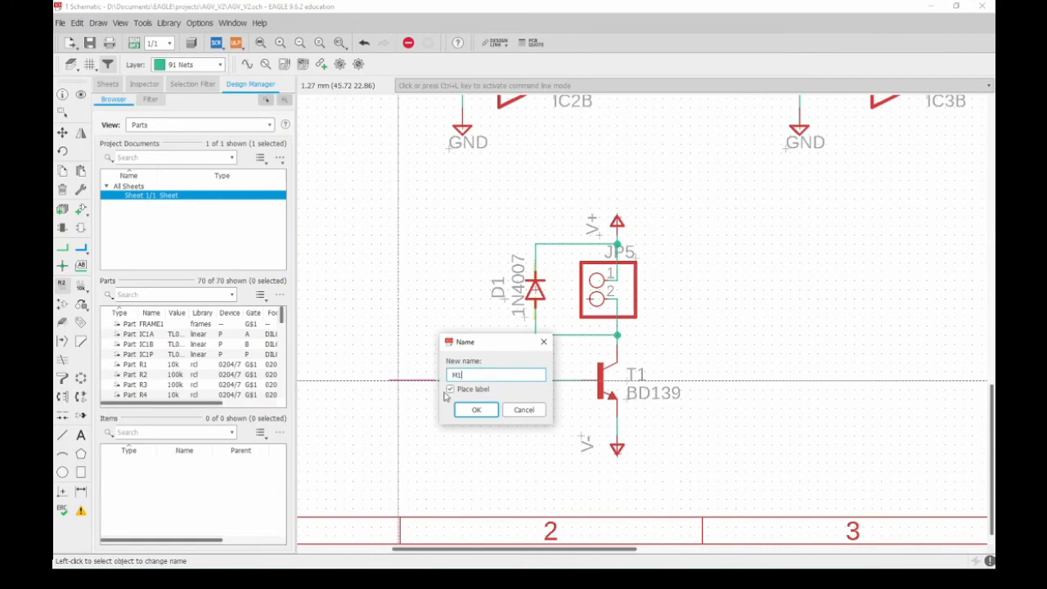
{"action": "left_click", "coordinate": [476, 411]}
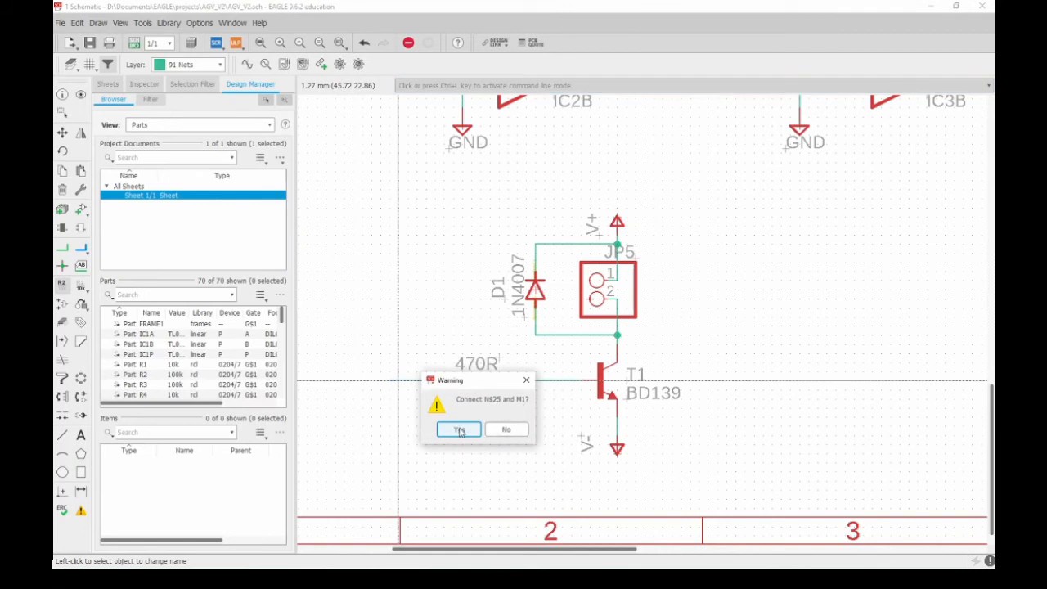
{"action": "left_click", "coordinate": [459, 430]}
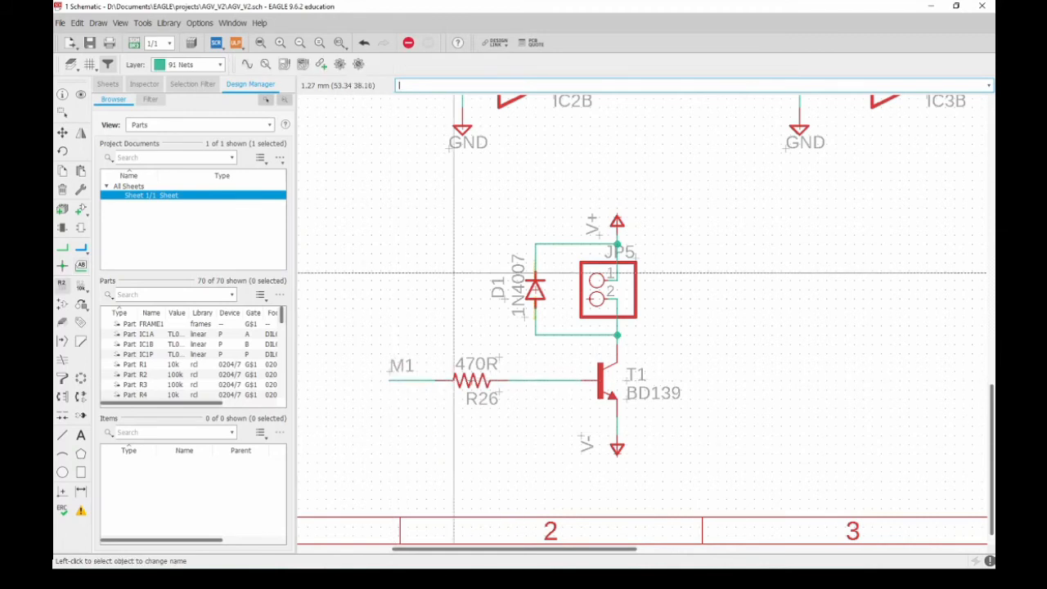
Check the properties of the M1 net at R26 and inspect the matching M1 net at IC7A's output
{"action": "right_click", "coordinate": [405, 382]}
{"action": "left_click", "coordinate": [419, 378]}
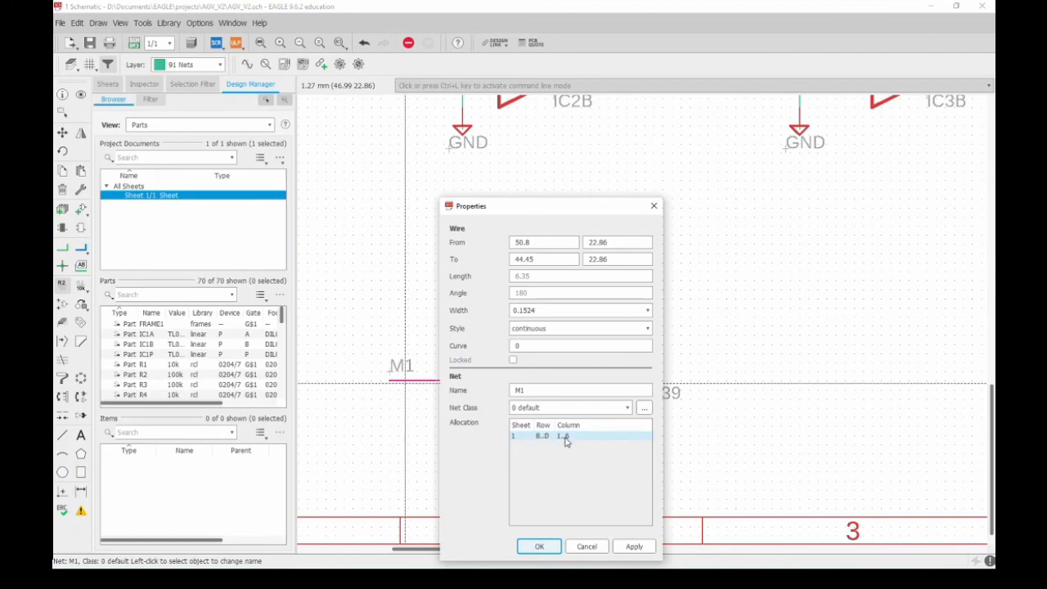
{"action": "left_click", "coordinate": [587, 546]}
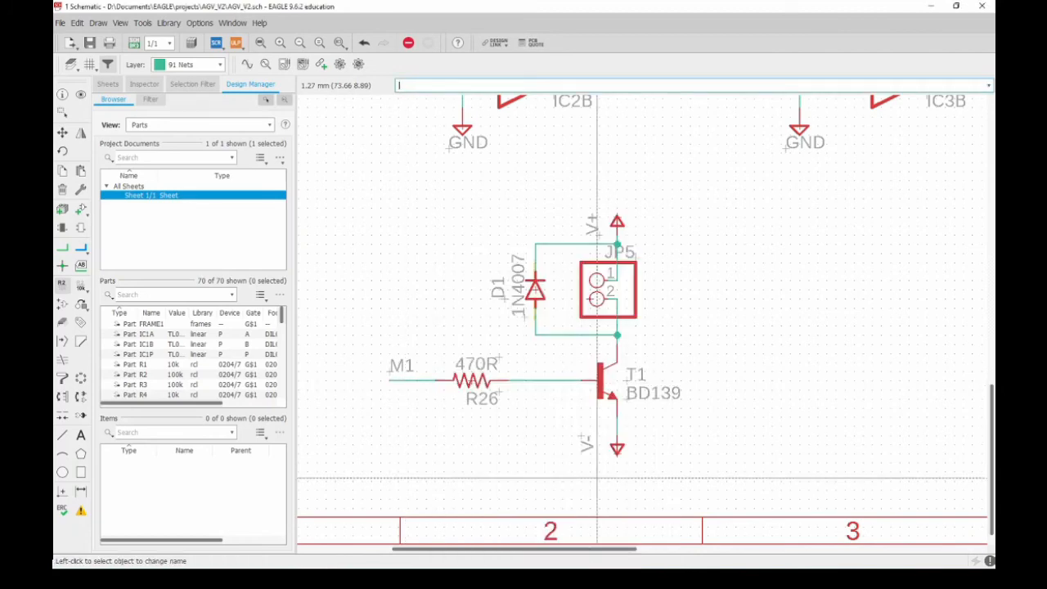
{"action": "scroll", "coordinate": [355, 415], "scroll_direction": "down", "scroll_amount": 5}
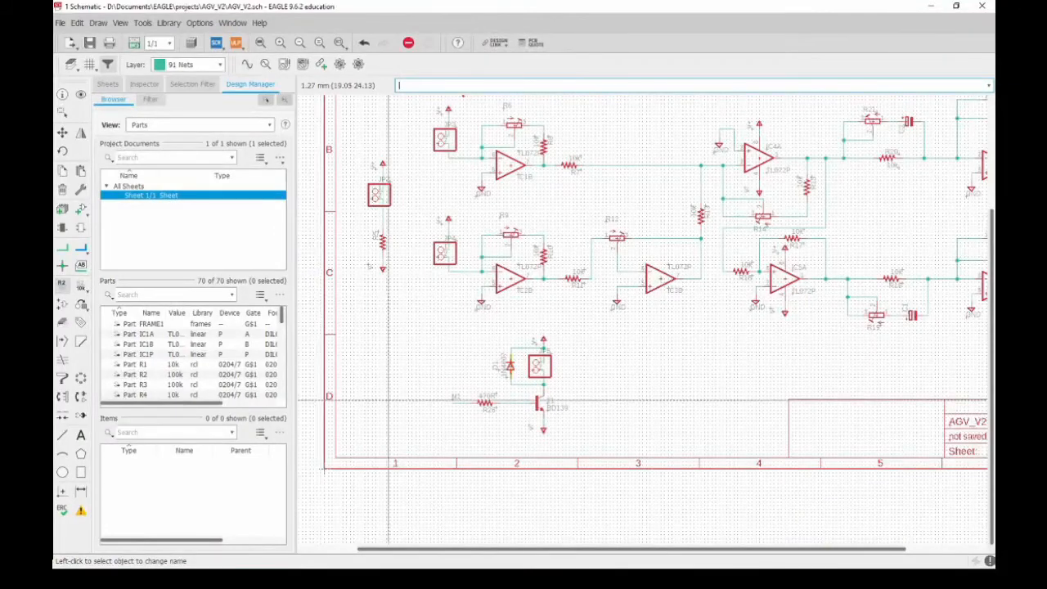
{"action": "middle_click_drag", "start_coordinate": [742, 398], "coordinate": [519, 407]}
{"action": "middle_click_drag", "start_coordinate": [817, 233], "coordinate": [844, 388]}
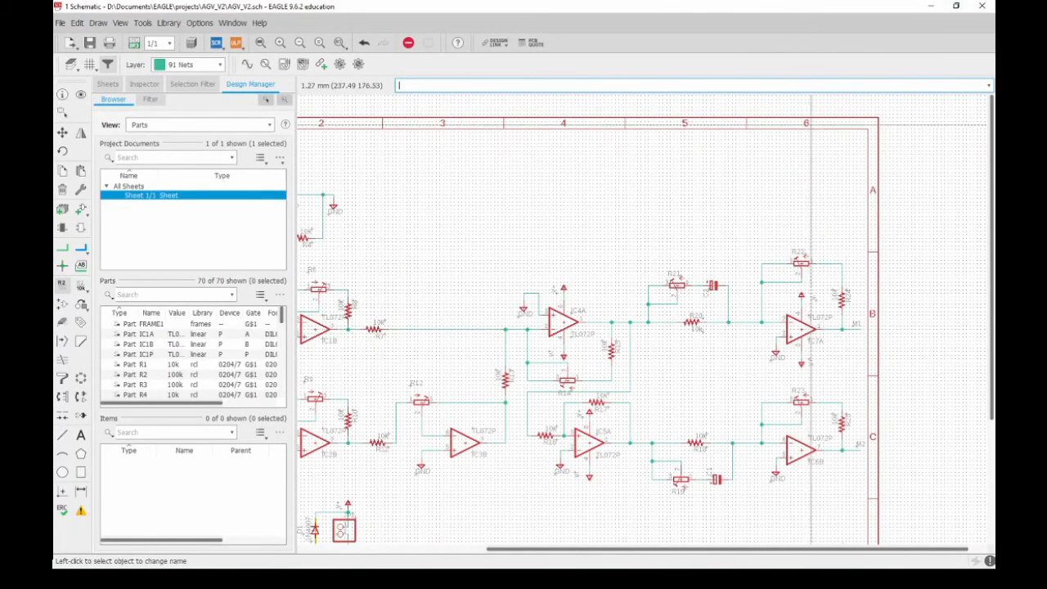
{"action": "middle_click_drag", "start_coordinate": [823, 346], "coordinate": [905, 253]}
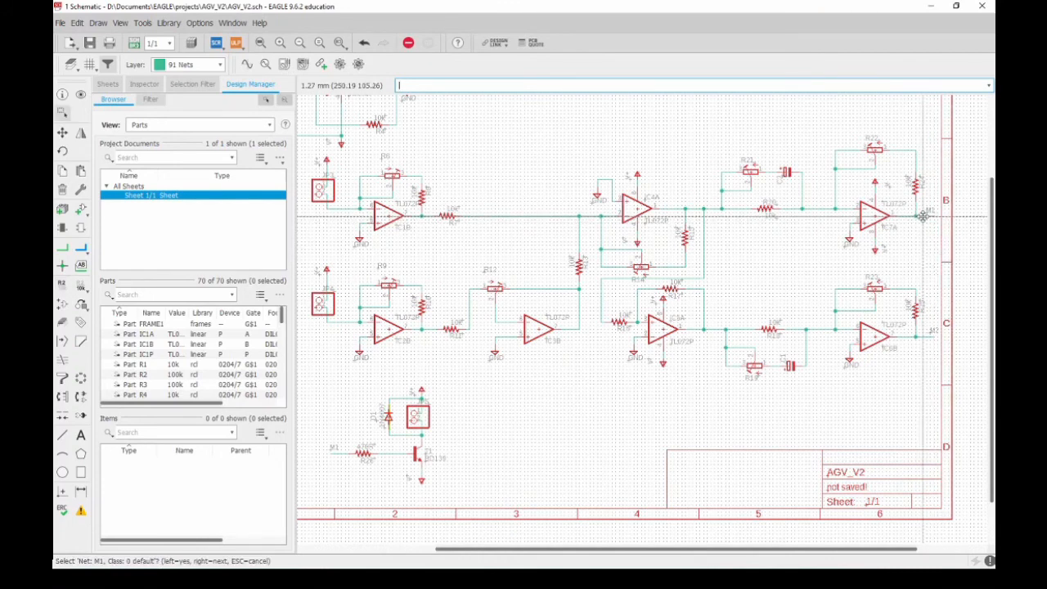
{"action": "right_click", "coordinate": [923, 216]}
{"action": "left_click", "coordinate": [940, 369]}
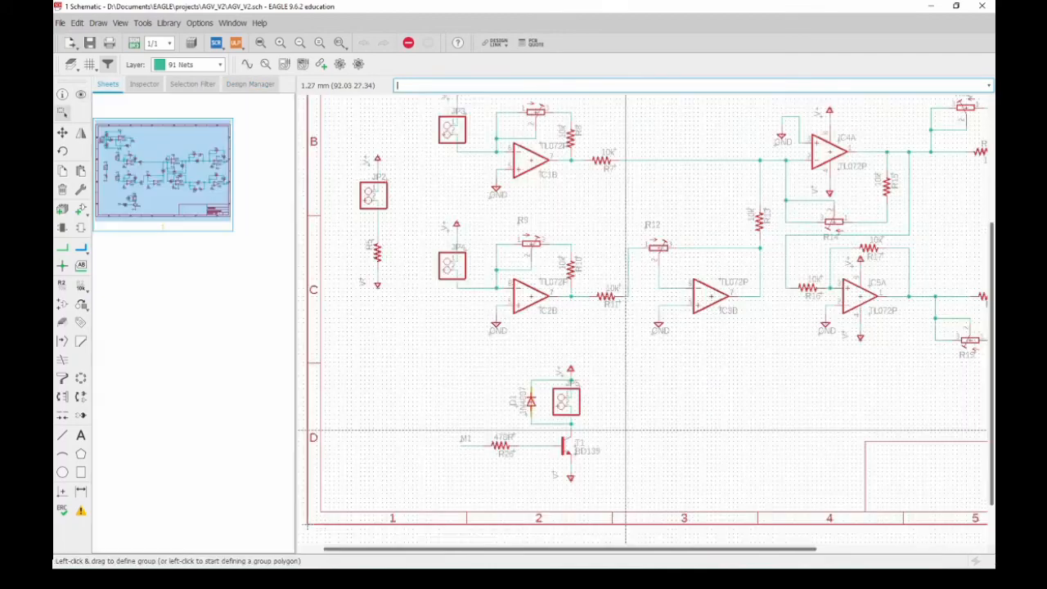
Group the complete M1 motor driver circuit with R26, T1, D1 and JP5, and place a copy in the empty area below IC3B
{"action": "middle_click_drag", "start_coordinate": [683, 428], "coordinate": [505, 437]}
{"action": "scroll", "coordinate": [505, 437], "scroll_direction": "down", "scroll_amount": 1}
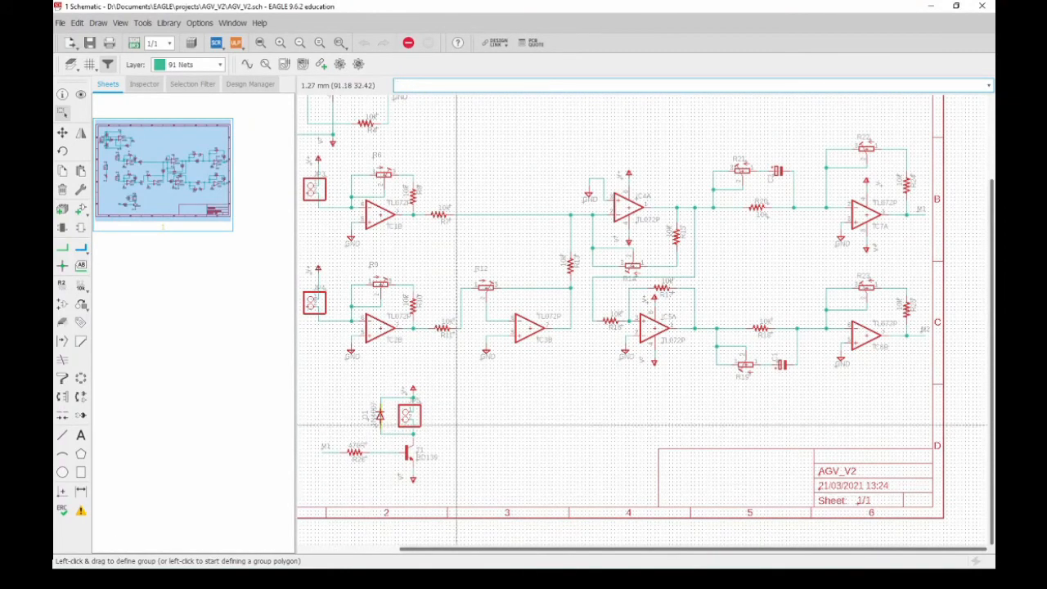
{"action": "middle_click_drag", "start_coordinate": [468, 442], "coordinate": [554, 384]}
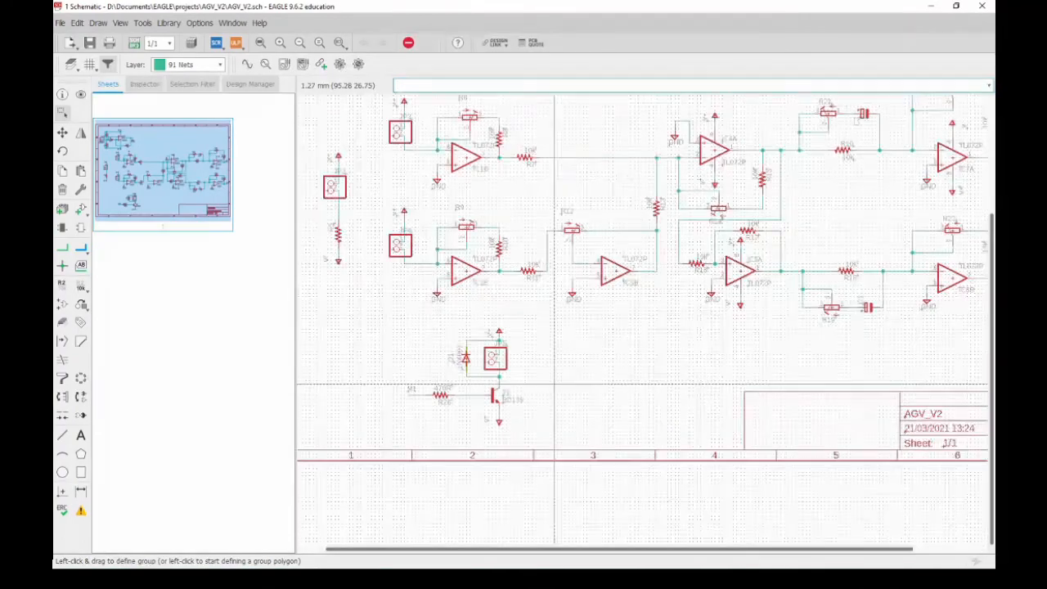
{"action": "scroll", "coordinate": [464, 409], "scroll_direction": "up", "scroll_amount": 3}
{"action": "middle_click_drag", "start_coordinate": [579, 374], "coordinate": [659, 366]}
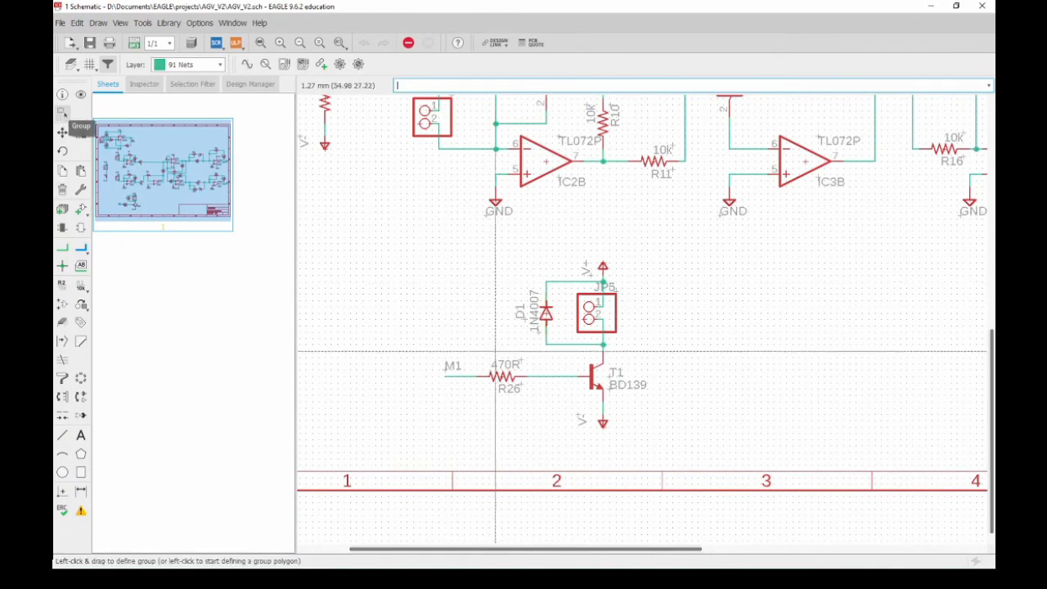
{"action": "left_click", "coordinate": [64, 113]}
{"action": "left_click_drag", "start_coordinate": [420, 246], "coordinate": [649, 451]}
{"action": "left_click", "coordinate": [63, 172]}
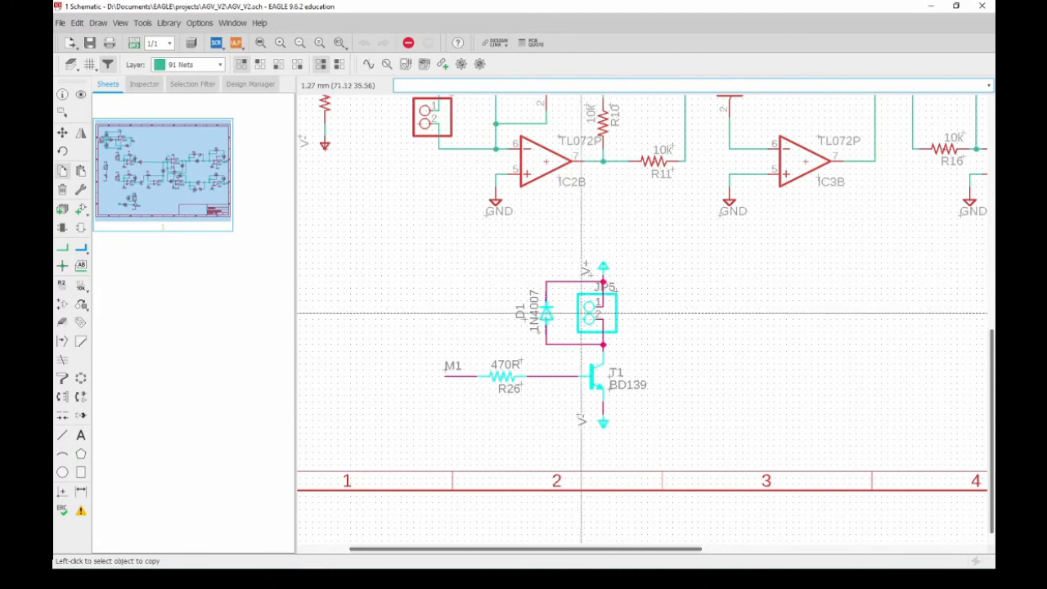
{"action": "right_click", "coordinate": [588, 320]}
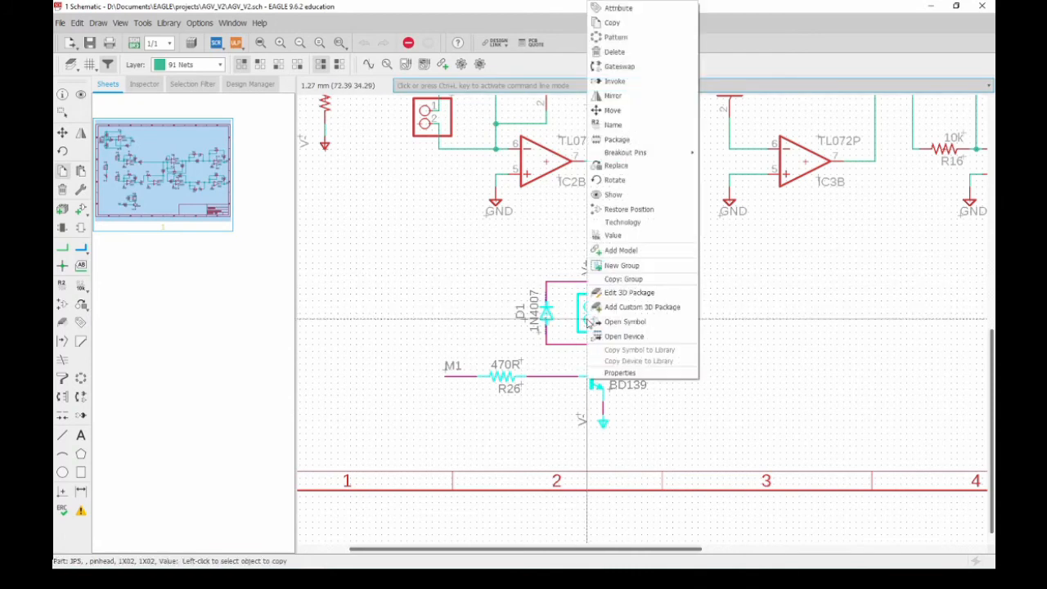
{"action": "left_click", "coordinate": [622, 279]}
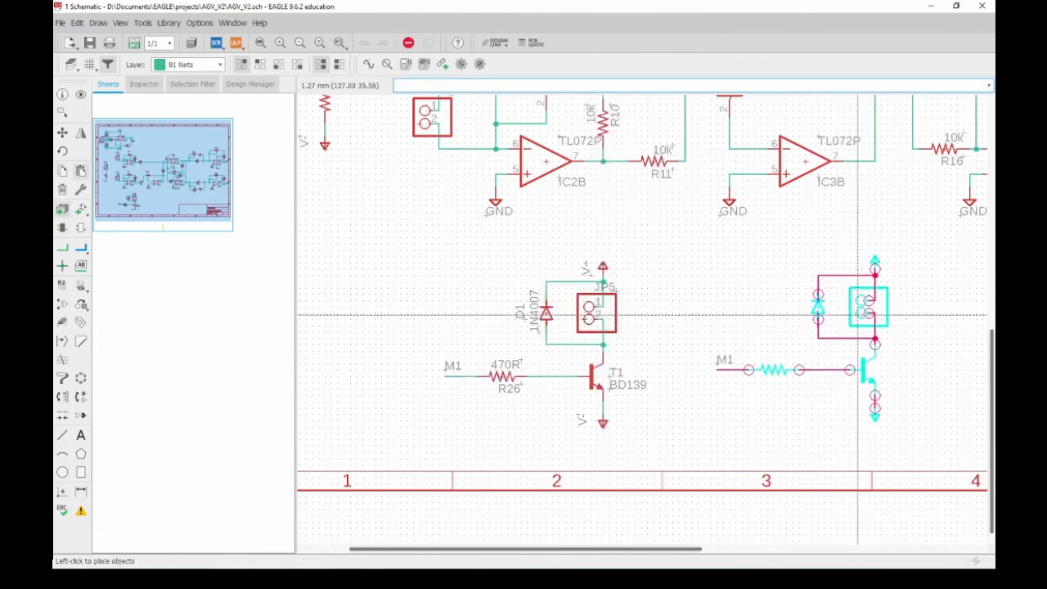
{"action": "left_click", "coordinate": [859, 318]}
{"action": "key", "text": "Escape"}
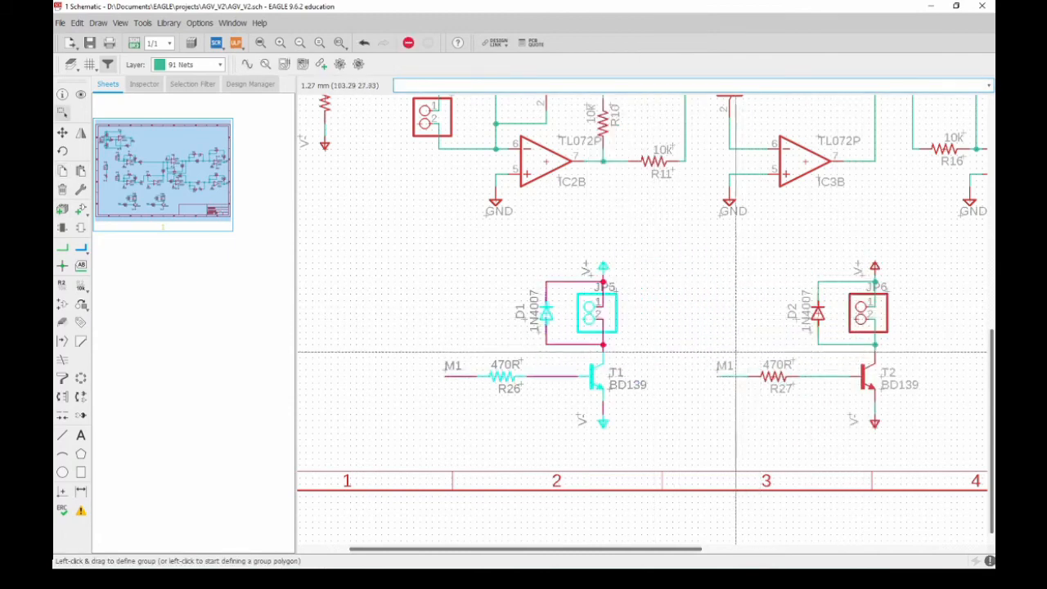
{"action": "key", "text": "Escape"}
Rename the input net segment at R27 of the copied motor driver M2, applying the name to this segment only
{"action": "middle_click_drag", "start_coordinate": [756, 364], "coordinate": [725, 363]}
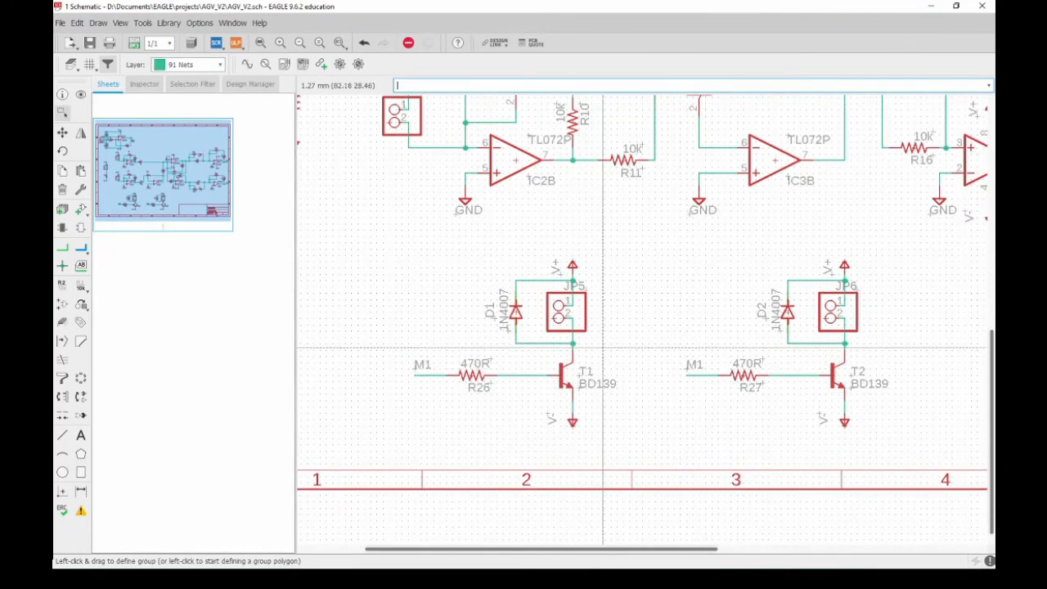
{"action": "left_click", "coordinate": [62, 284]}
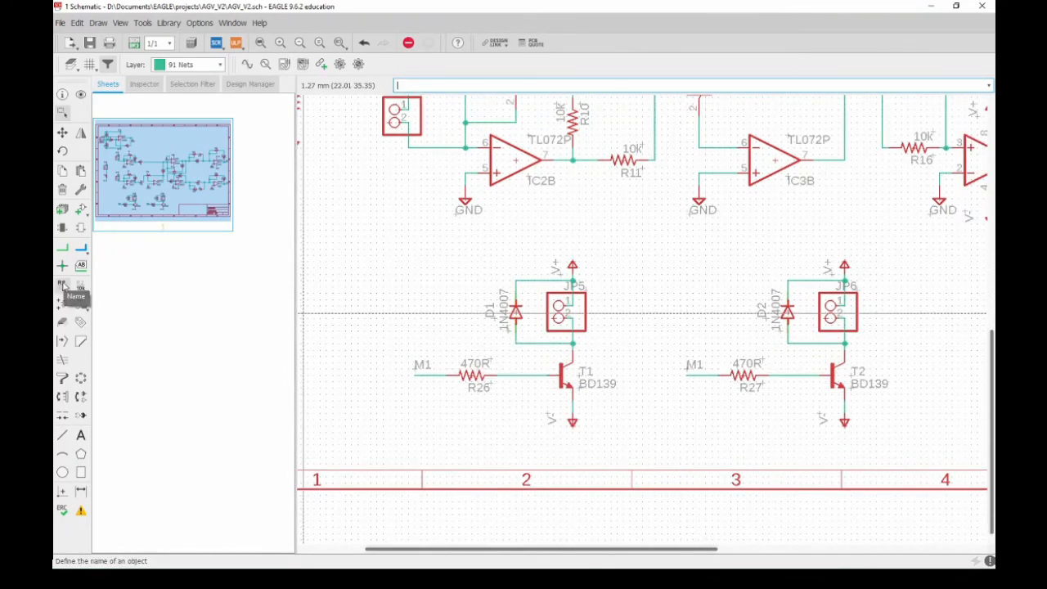
{"action": "left_click", "coordinate": [700, 376]}
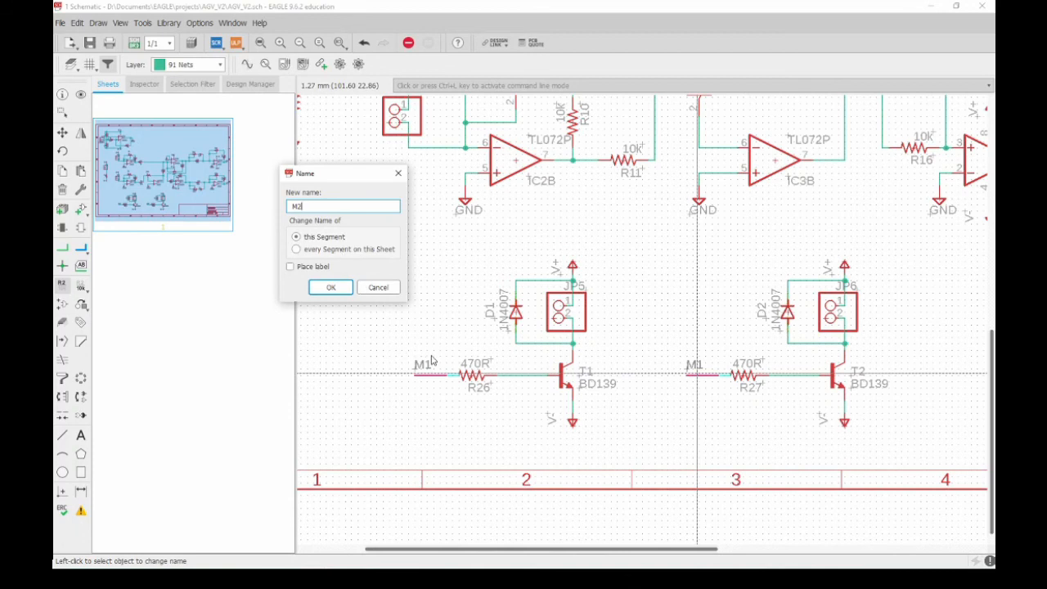
{"action": "left_click", "coordinate": [334, 289]}
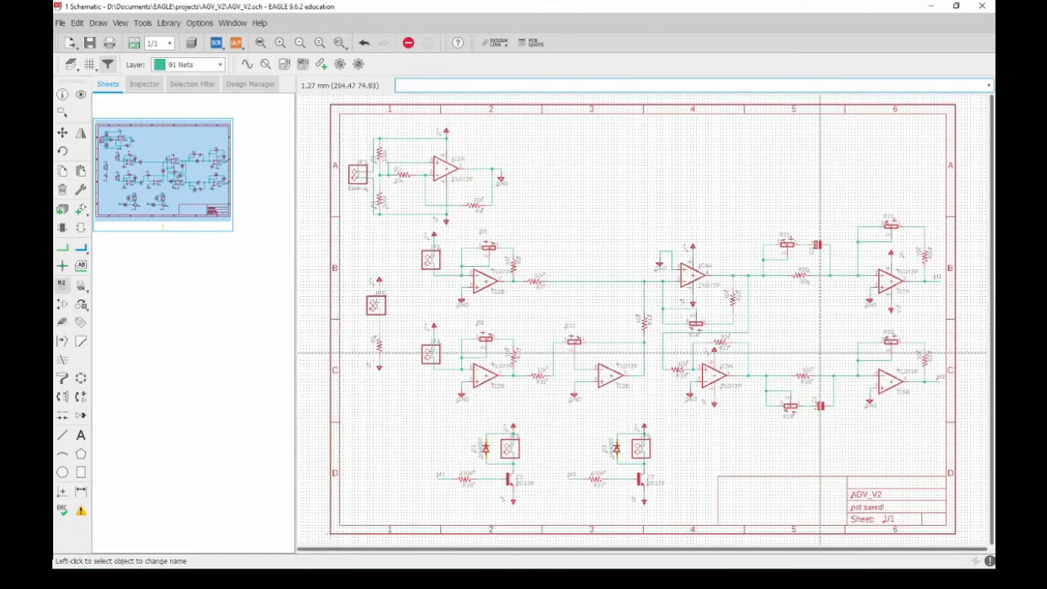
Examine the schematic's motor drivers, battery supply and op amp stages up close, ending with the whole sheet in view
{"action": "key", "text": "F7"}
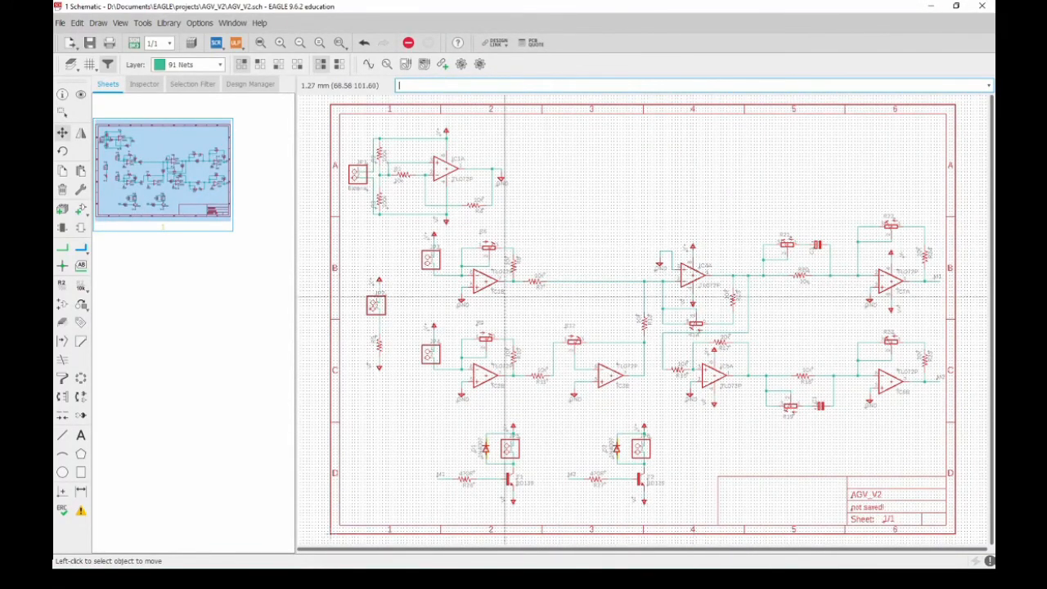
{"action": "scroll", "coordinate": [645, 444], "scroll_direction": "up", "scroll_amount": 5}
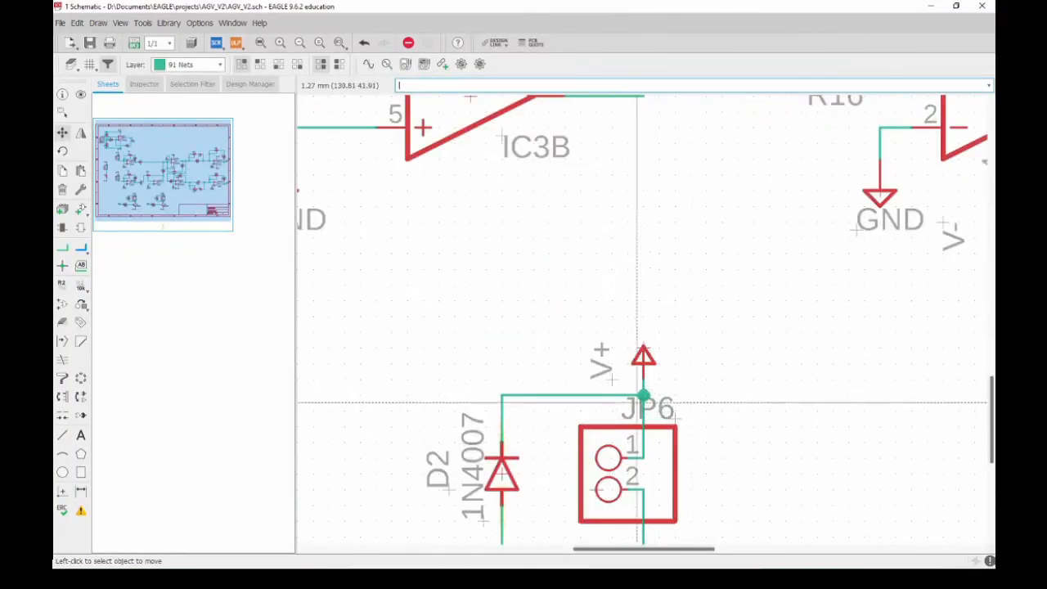
{"action": "scroll", "coordinate": [666, 416], "scroll_direction": "down", "scroll_amount": 7}
{"action": "scroll", "coordinate": [665, 413], "scroll_direction": "up", "scroll_amount": 2}
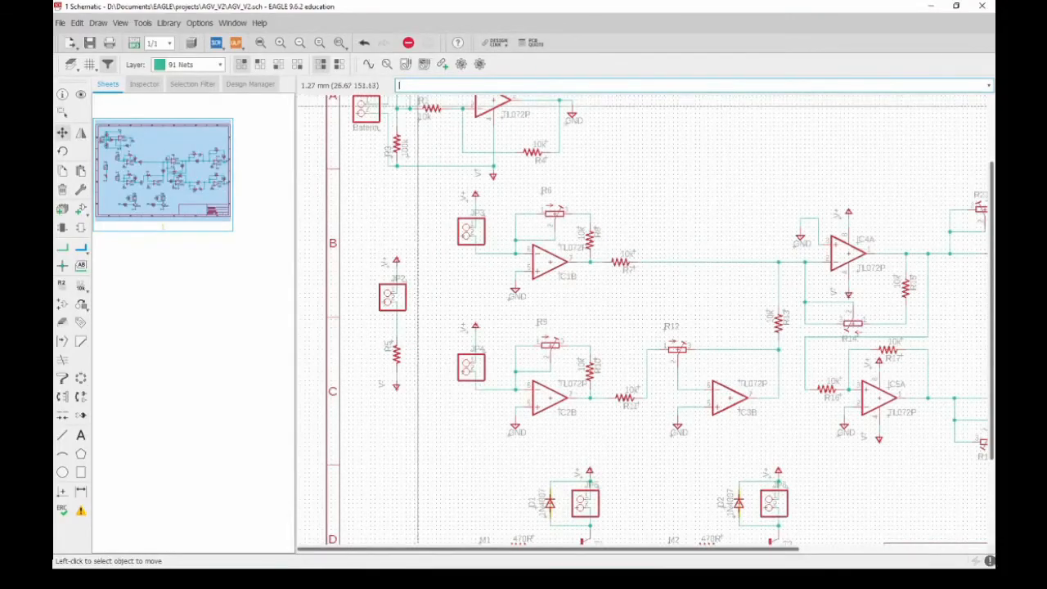
{"action": "scroll", "coordinate": [572, 328], "scroll_direction": "down", "scroll_amount": 2}
{"action": "scroll", "coordinate": [478, 257], "scroll_direction": "up", "scroll_amount": 5}
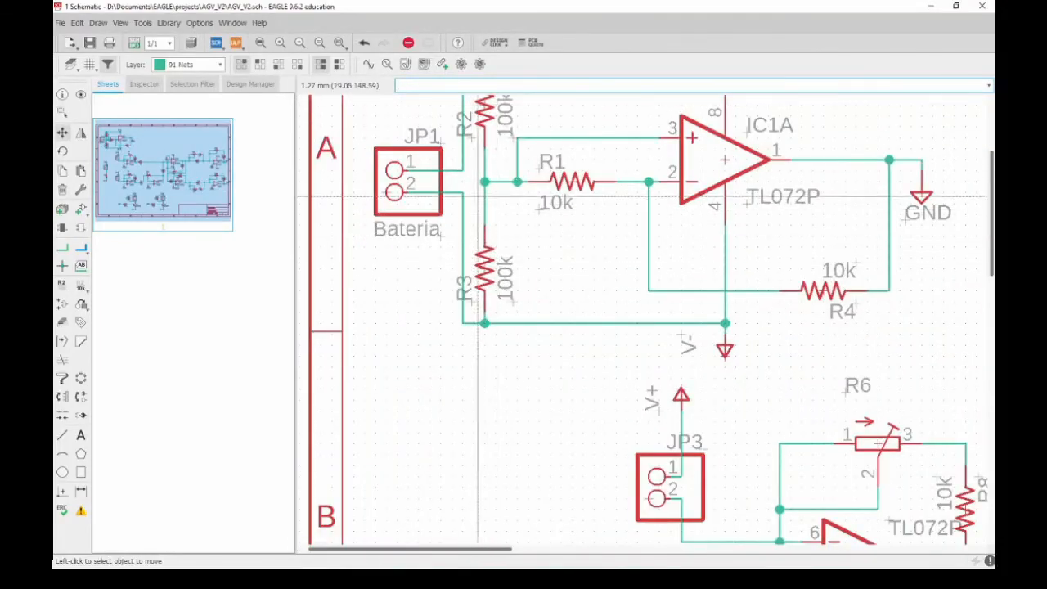
{"action": "scroll", "coordinate": [483, 255], "scroll_direction": "down", "scroll_amount": 3}
{"action": "scroll", "coordinate": [502, 242], "scroll_direction": "up", "scroll_amount": 1}
{"action": "middle_click_drag", "start_coordinate": [502, 242], "coordinate": [469, 237]}
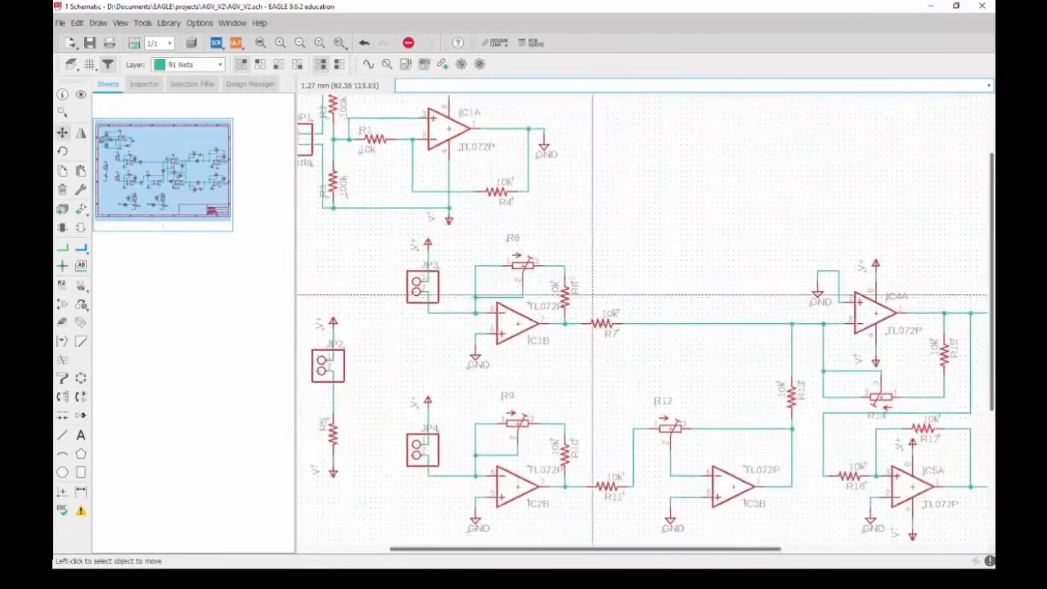
{"action": "left_click", "coordinate": [260, 42]}
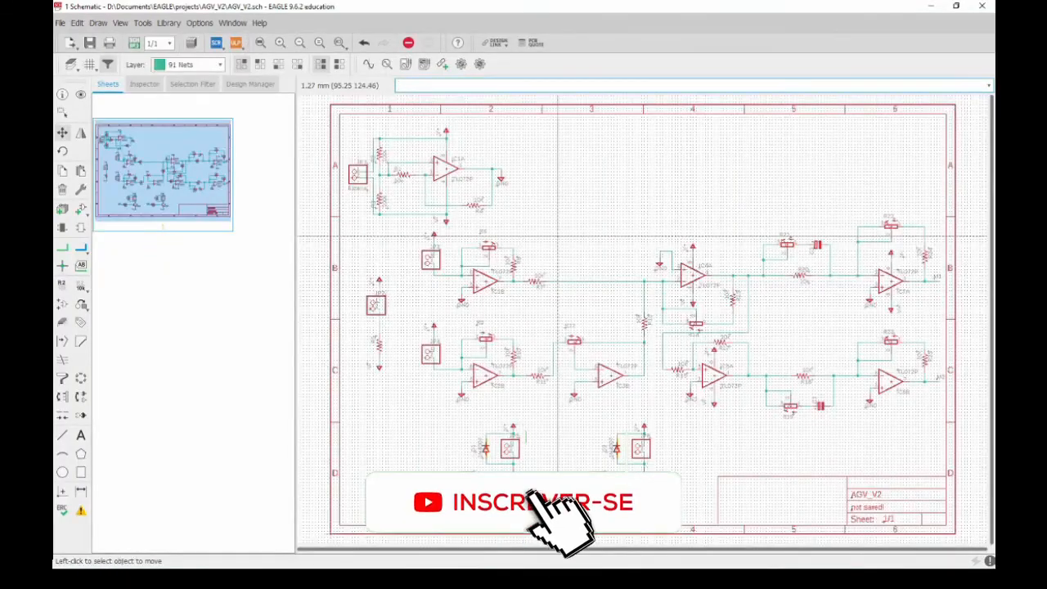